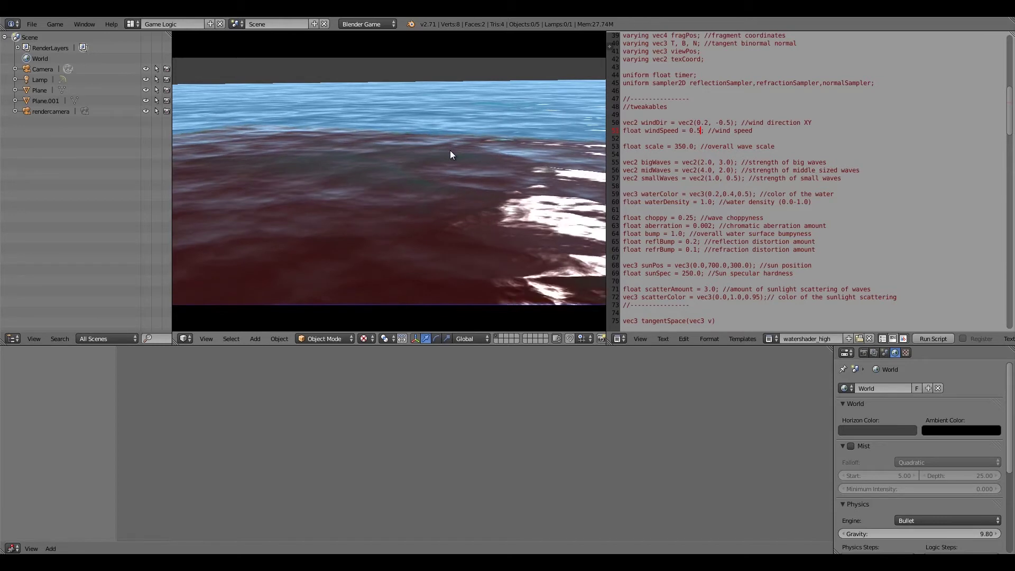
Step: Exit the water game preview, orbit the scene and bring up the Add > Mesh list
key(Escape)
middle_drag(506, 157, 418, 176)
key(shift+a)
mouse_move(397, 173)
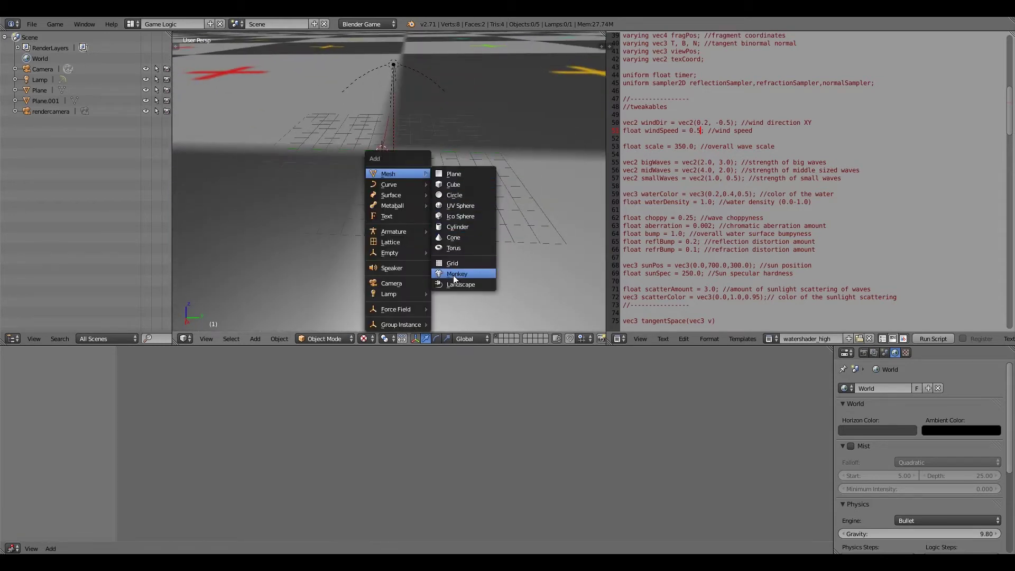
Step: Add a Monkey head mesh and look through the scene camera
click(454, 276)
middle_drag(394, 216, 347, 159)
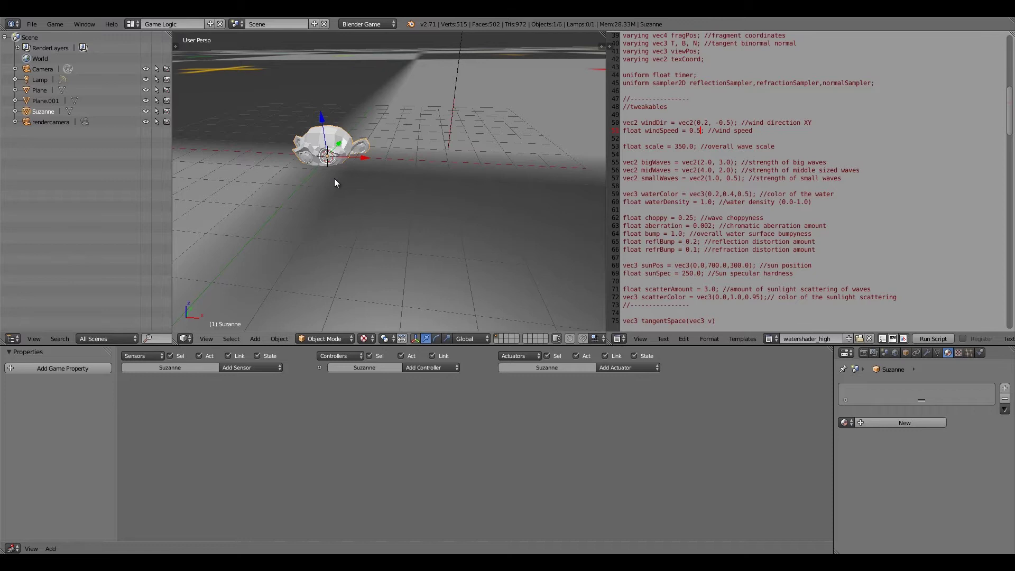
key(KP_0)
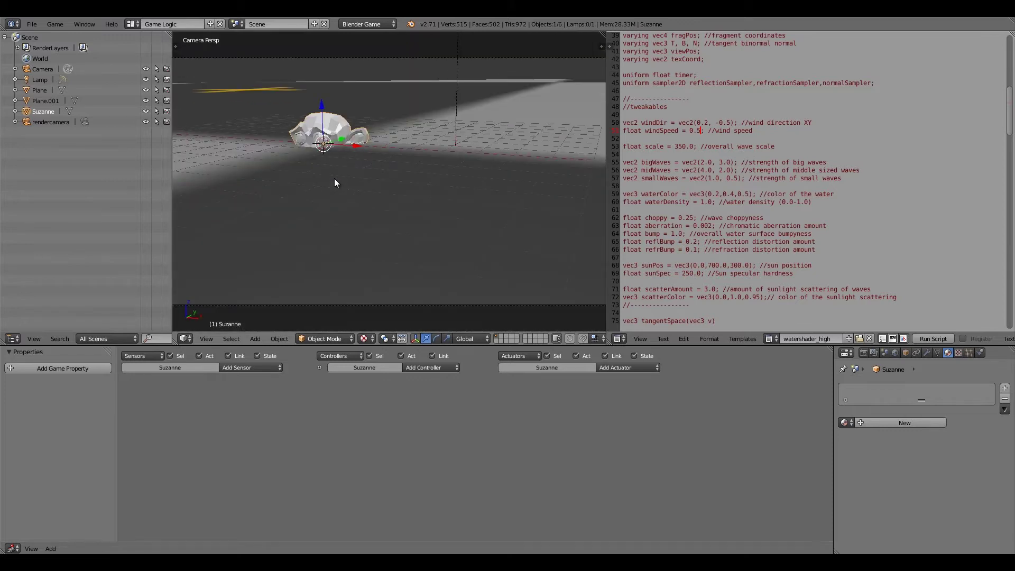
Step: Run and stop the game preview of the monkey on the water, then bring the forum browser over Blender
key(p)
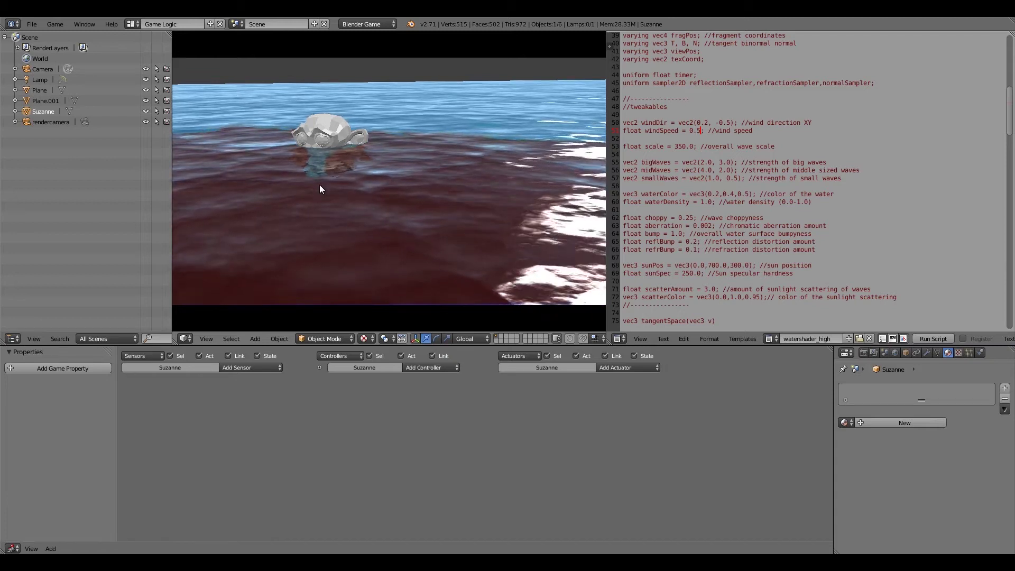
key(Escape)
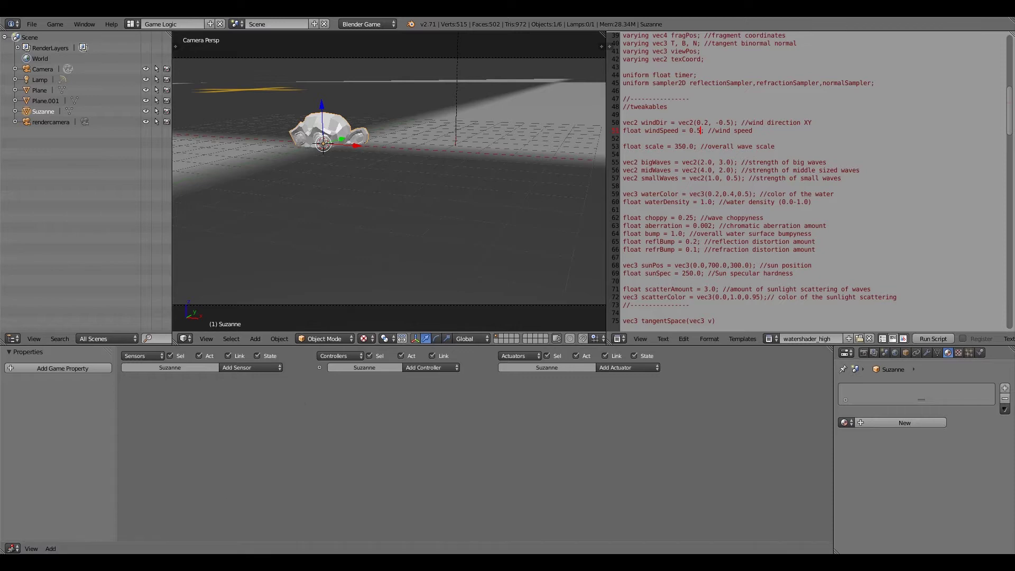
drag(264, 552, 402, 375)
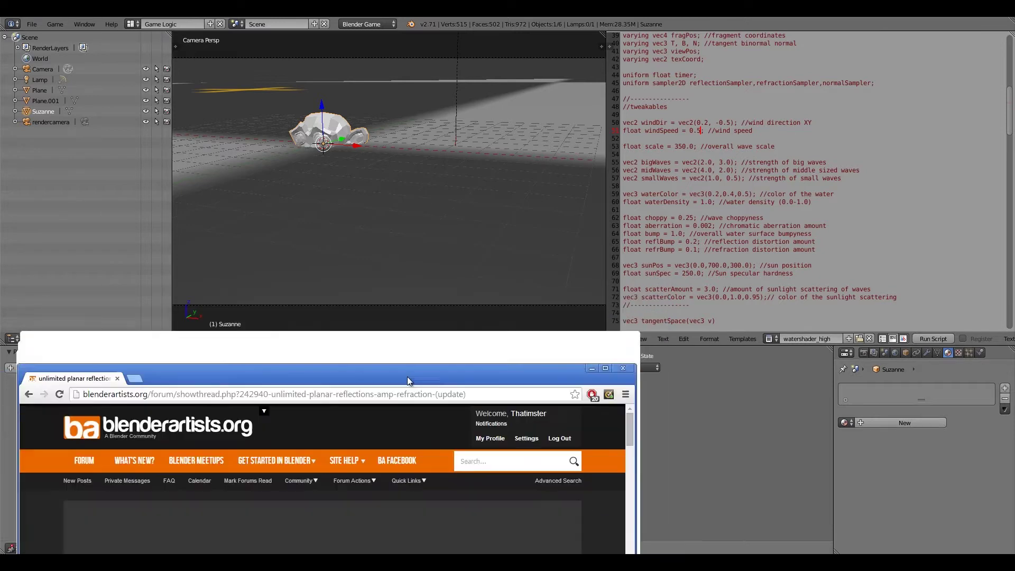
Step: Maximize the browser and scroll through the planar reflections thread's ocean screenshots
double_click(402, 375)
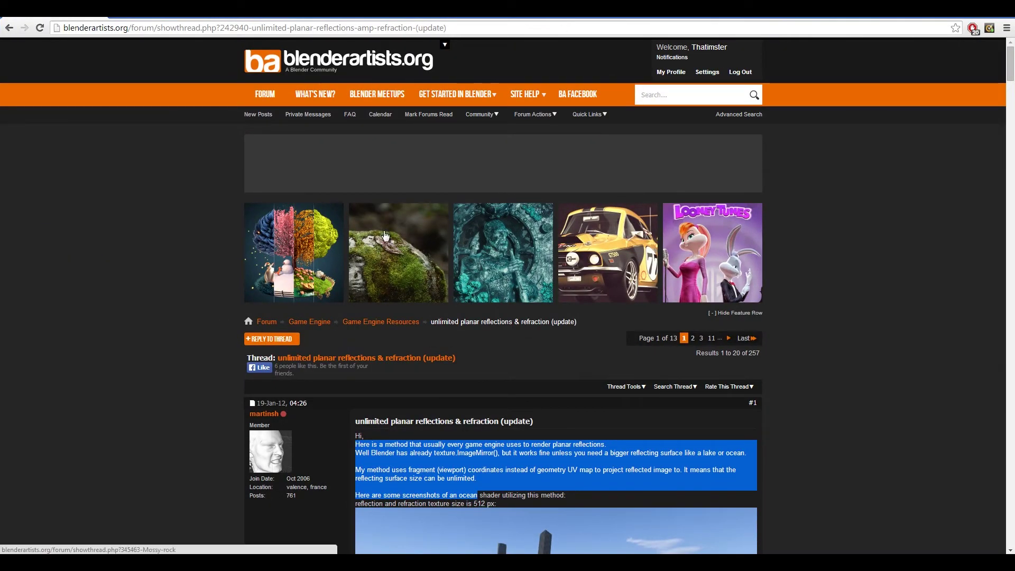
scroll(312, 241, down, 3)
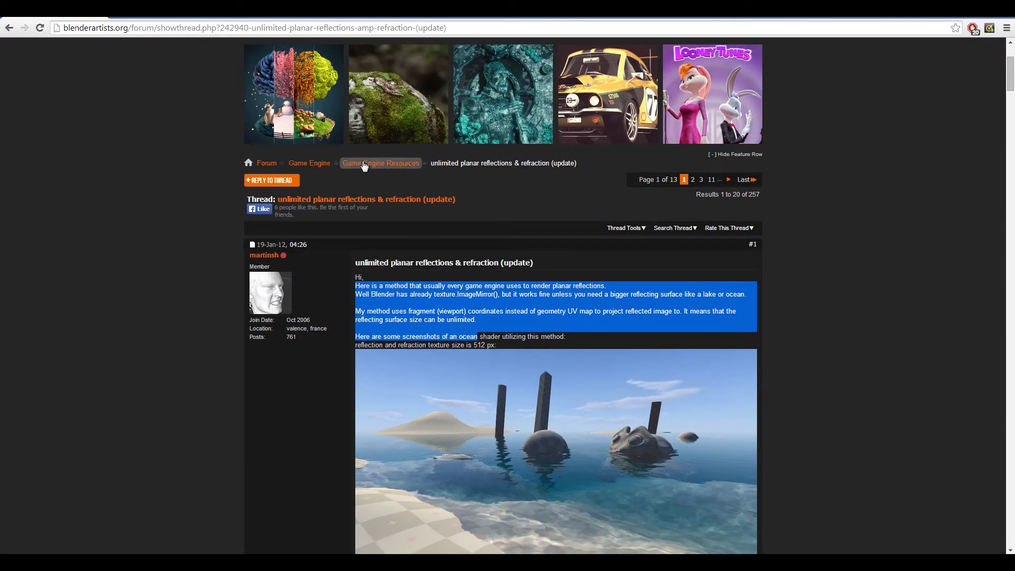
click(338, 200)
scroll(338, 200, down, 1)
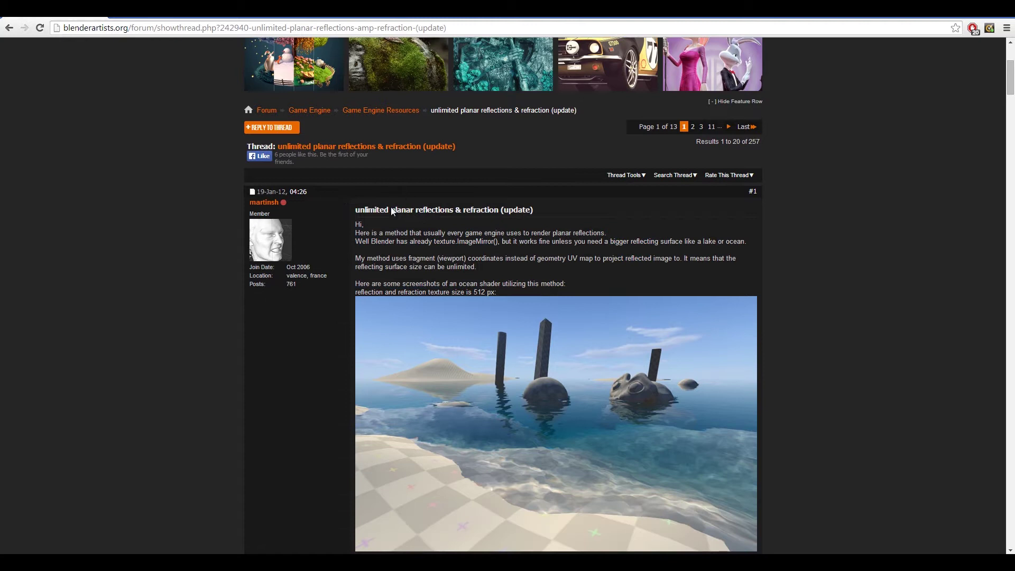
scroll(379, 235, down, 2)
drag(367, 128, 437, 161)
scroll(545, 232, down, 3)
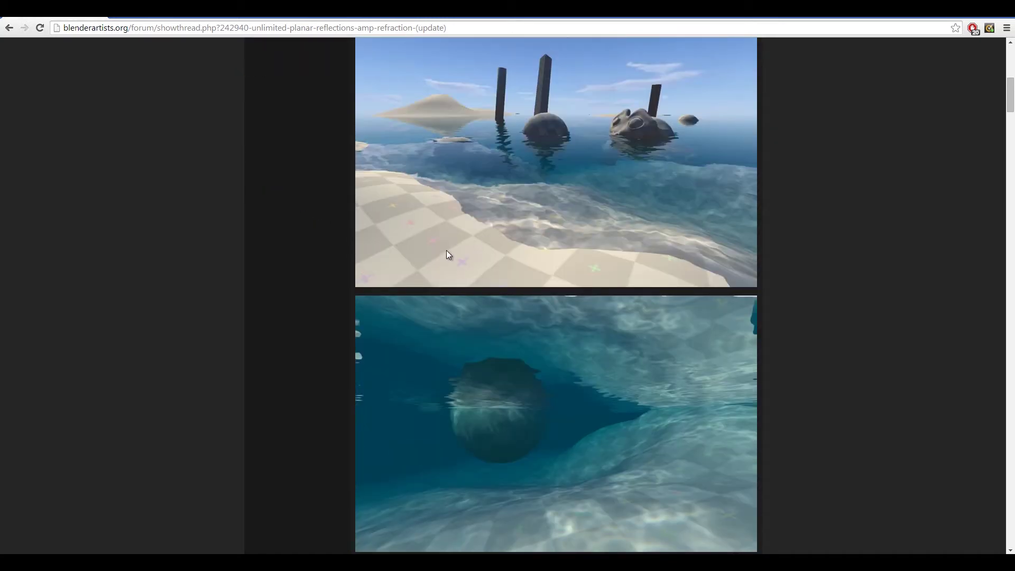
scroll(624, 244, down, 3)
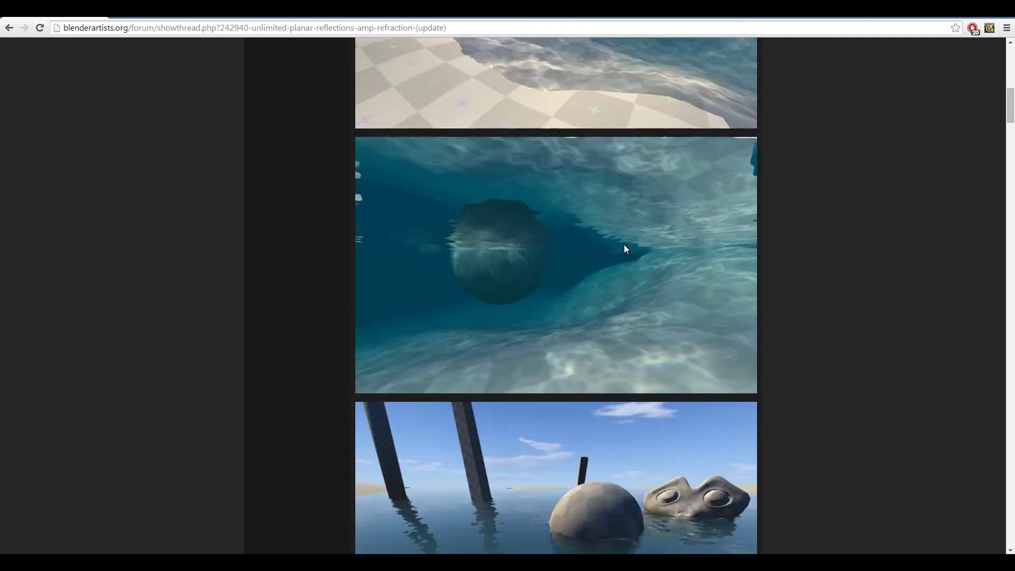
scroll(575, 248, up, 1)
scroll(575, 250, down, 7)
scroll(574, 252, up, 3)
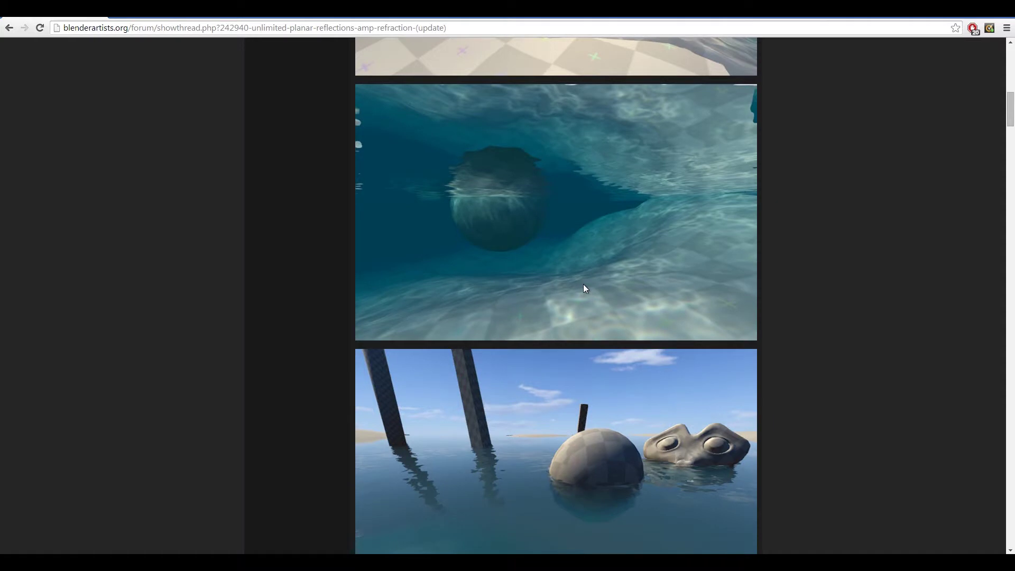
Step: Scroll the thread down to the June 22, 2013 update section
scroll(584, 285, down, 1)
scroll(584, 283, down, 7)
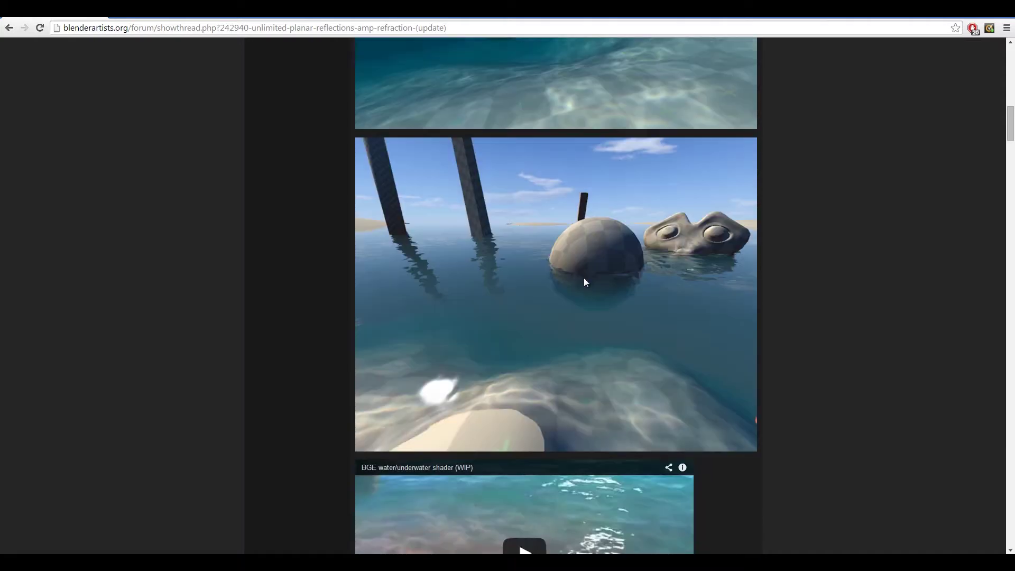
scroll(679, 239, down, 4)
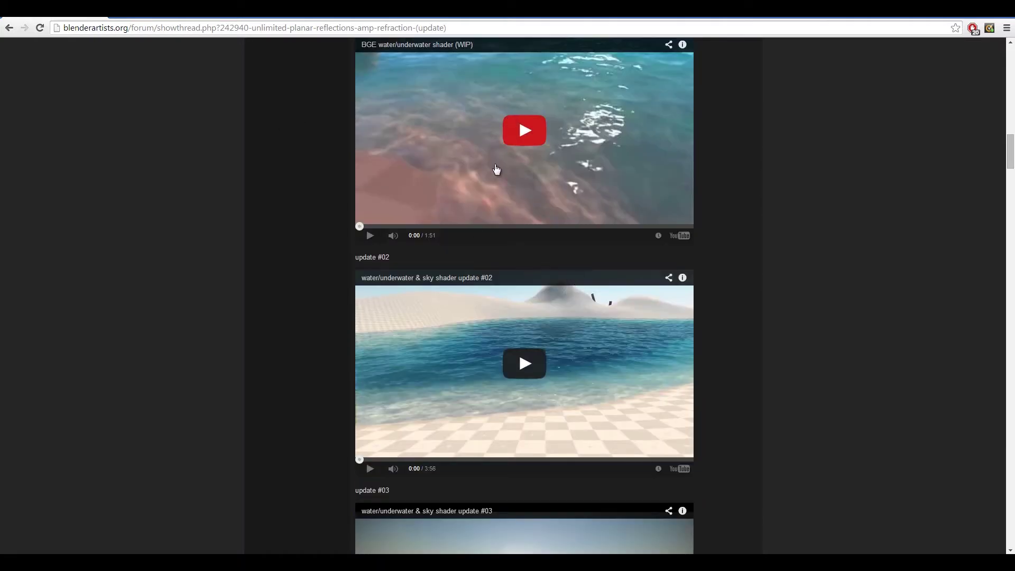
scroll(477, 345, down, 5)
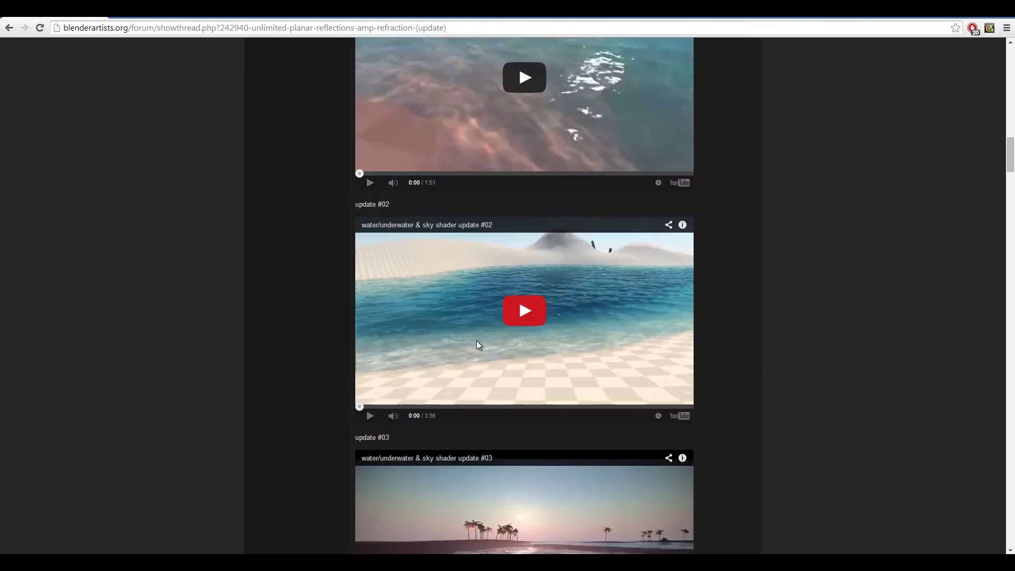
scroll(687, 338, up, 1)
scroll(645, 354, down, 4)
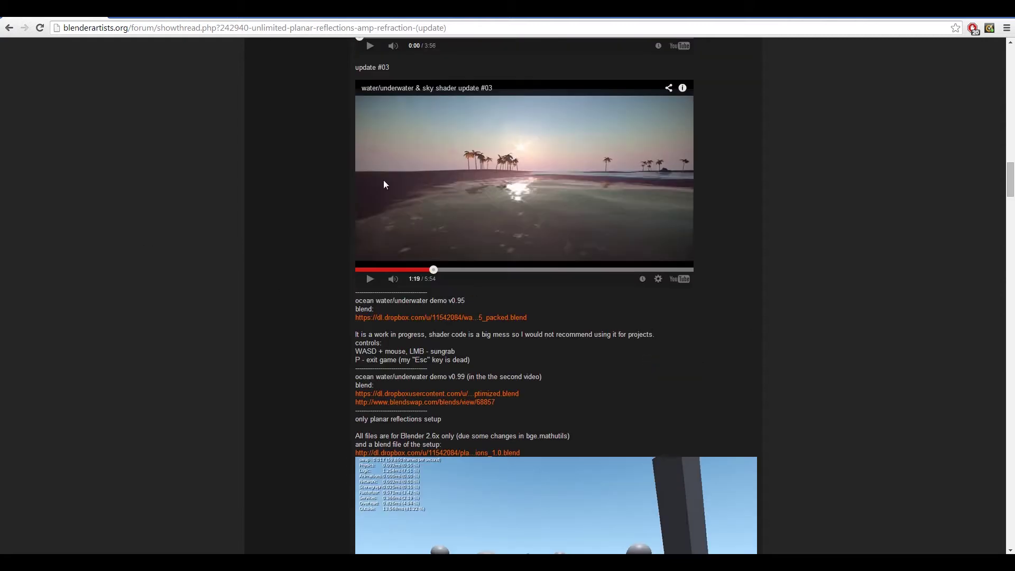
scroll(496, 294, down, 1)
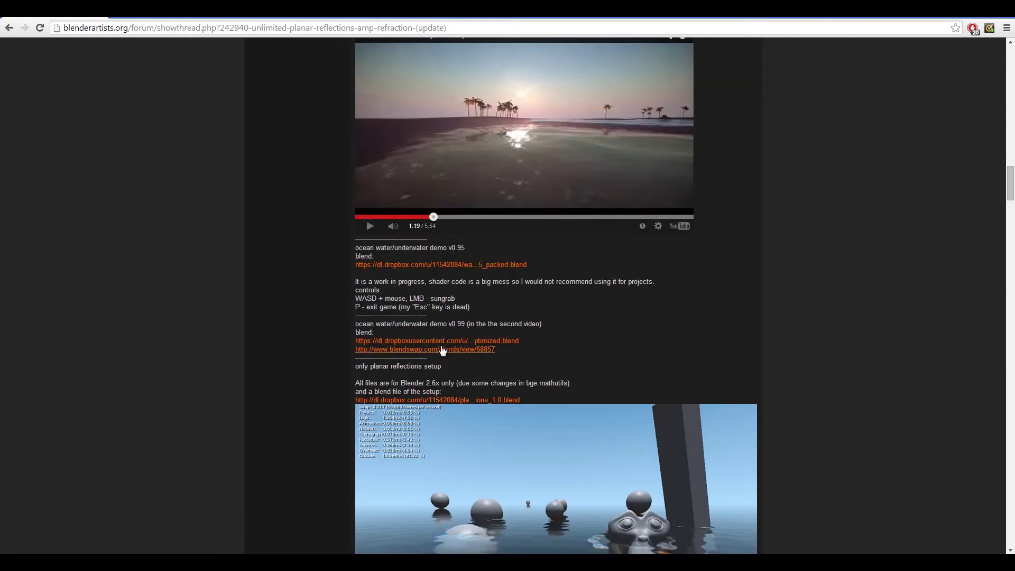
scroll(635, 377, down, 4)
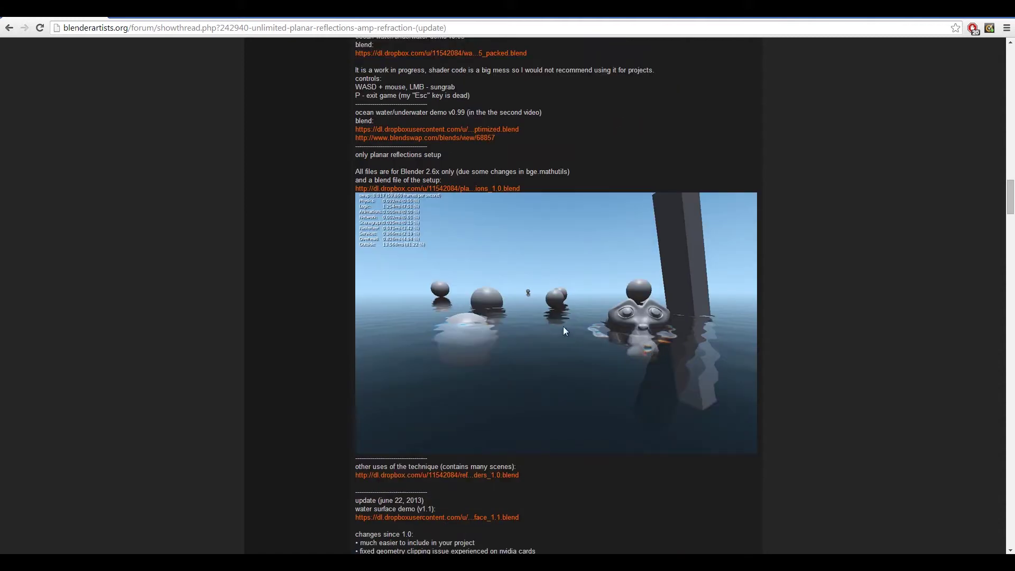
scroll(562, 275, down, 6)
scroll(591, 253, up, 4)
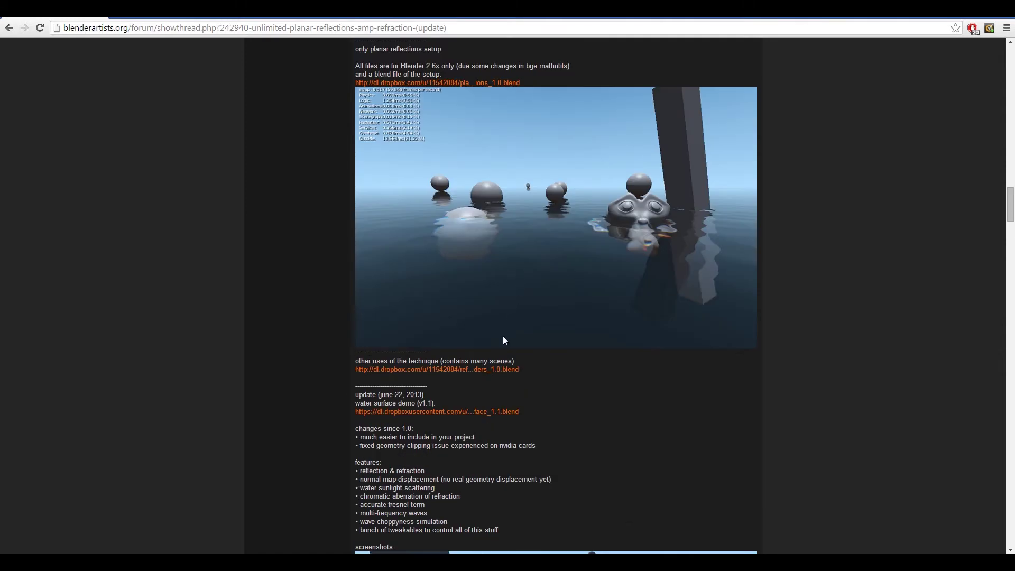
scroll(491, 370, down, 1)
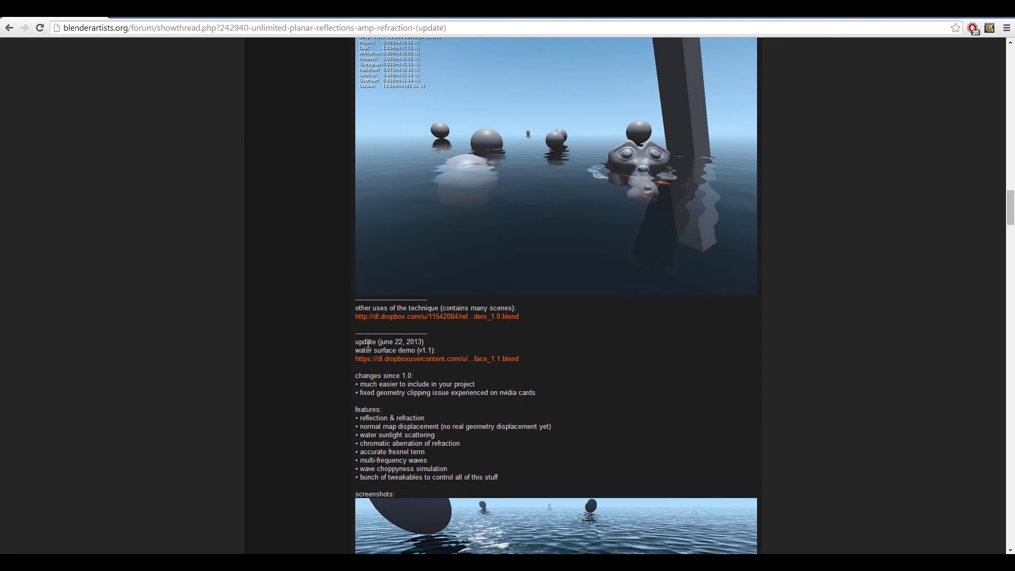
Step: Download the water surface demo v1.1 blend file from the update's Dropbox link
drag(368, 344, 396, 418)
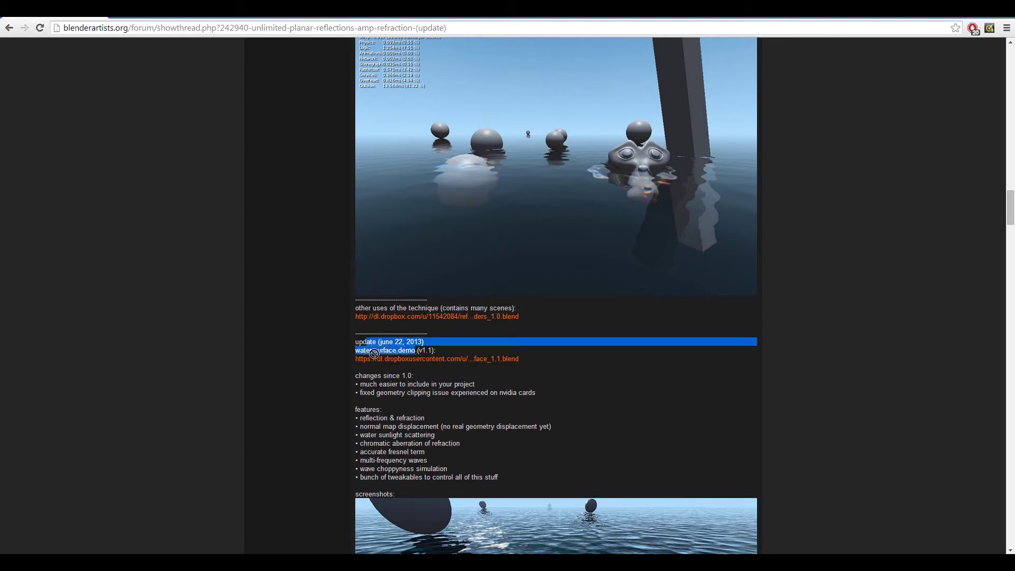
click(482, 360)
scroll(479, 360, down, 9)
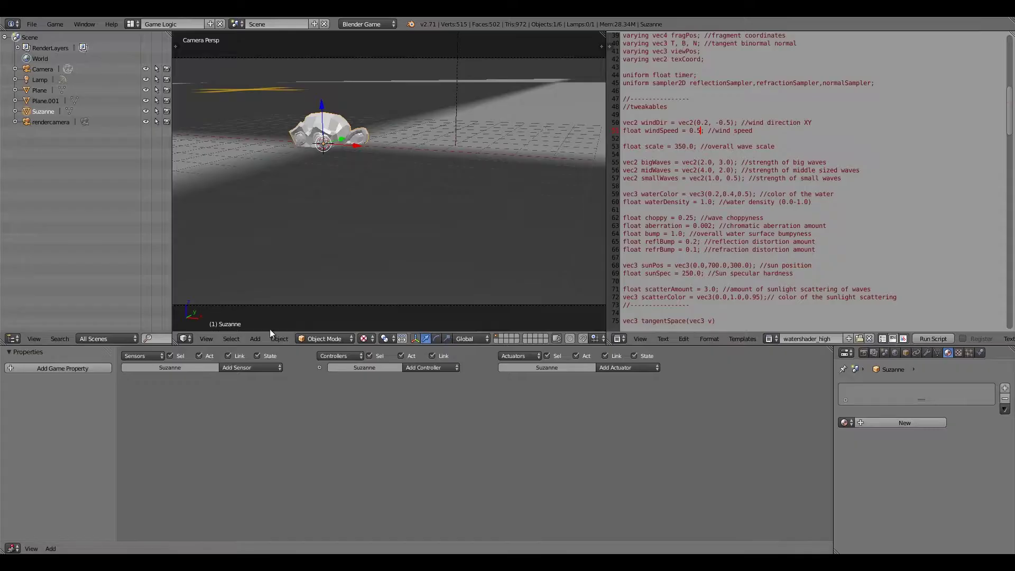
Step: Start a new file from the default start-up scene
click(32, 24)
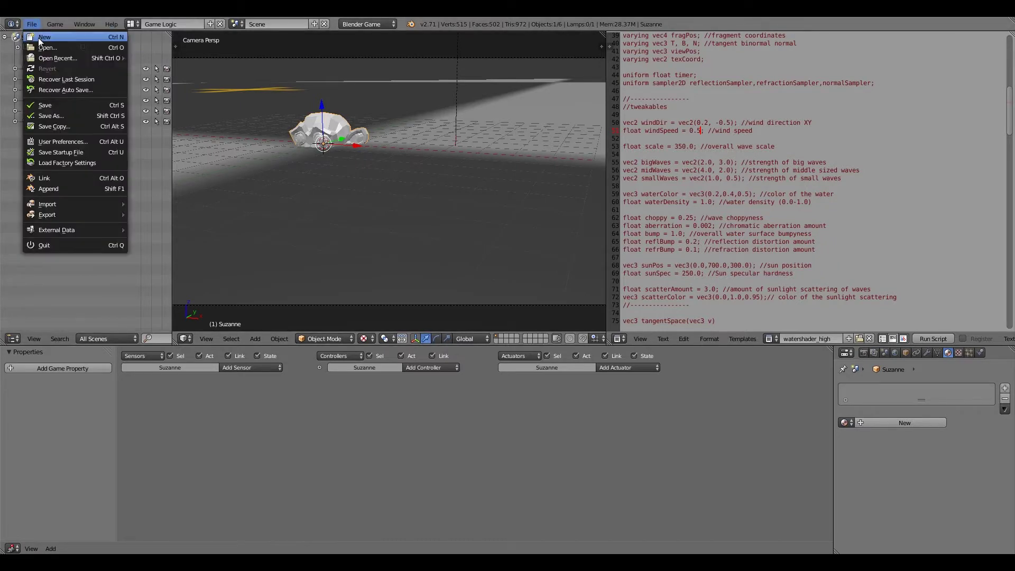
click(38, 37)
key(Return)
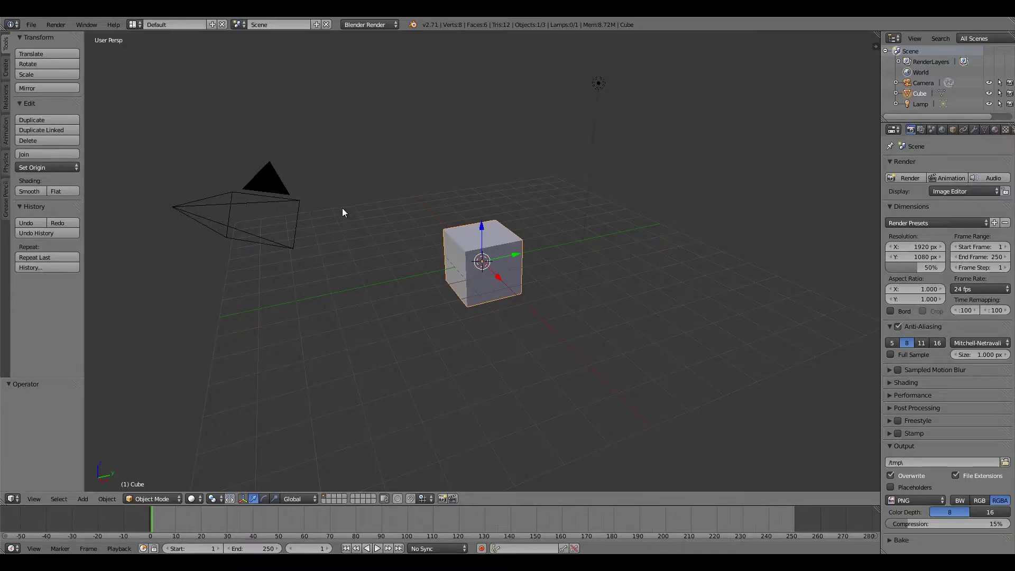
Step: Switch to the Blender Game engine, enable GLSL shading and set the frame rate to 60
click(358, 22)
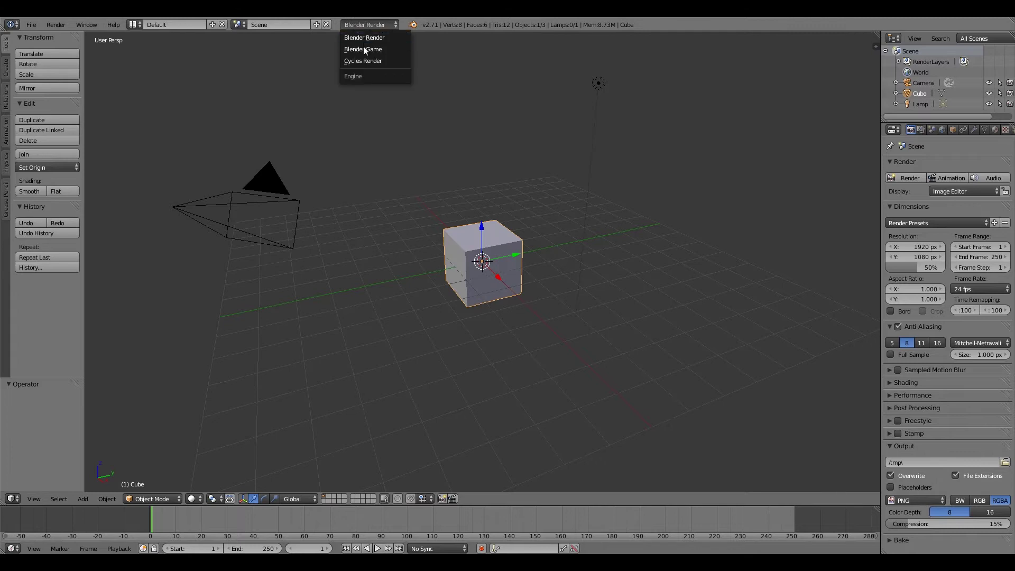
click(364, 47)
scroll(944, 280, down, 2)
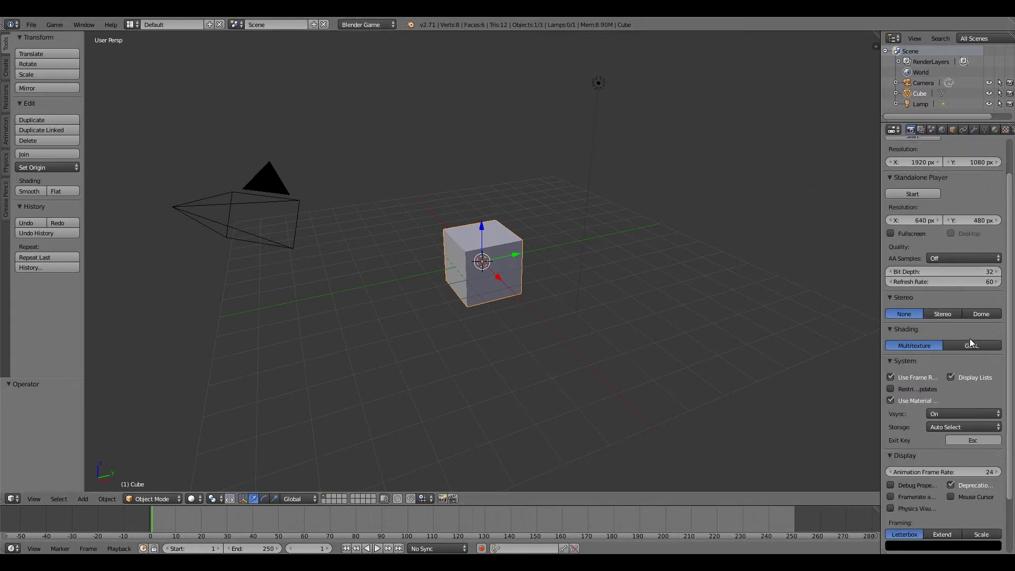
click(983, 347)
scroll(951, 423, down, 5)
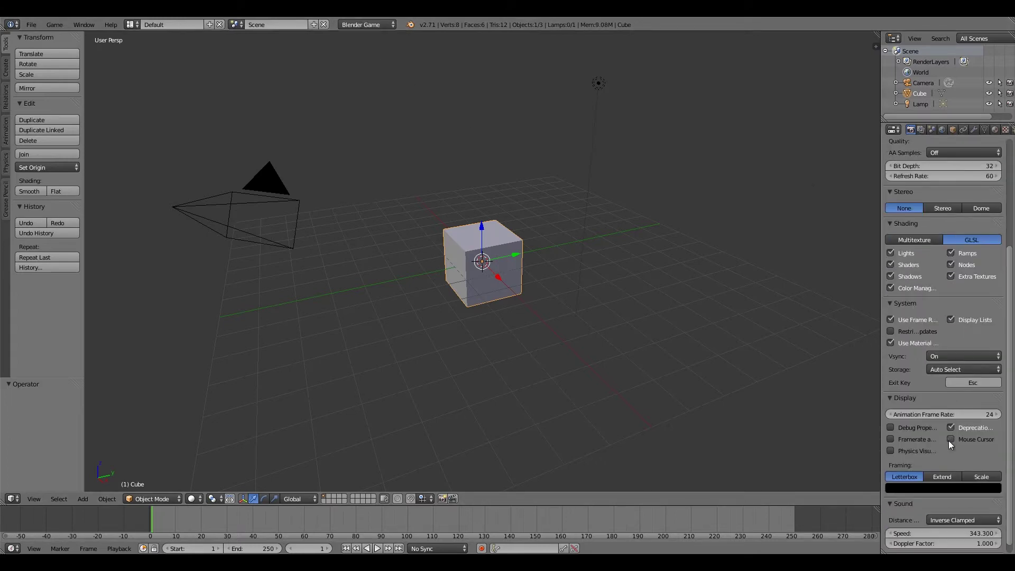
click(928, 415)
text(60)
key(Return)
Step: Make the cube material's diffuse colour blue (R 0.070, G 0.293, B 0.800)
middle_drag(608, 317, 523, 286)
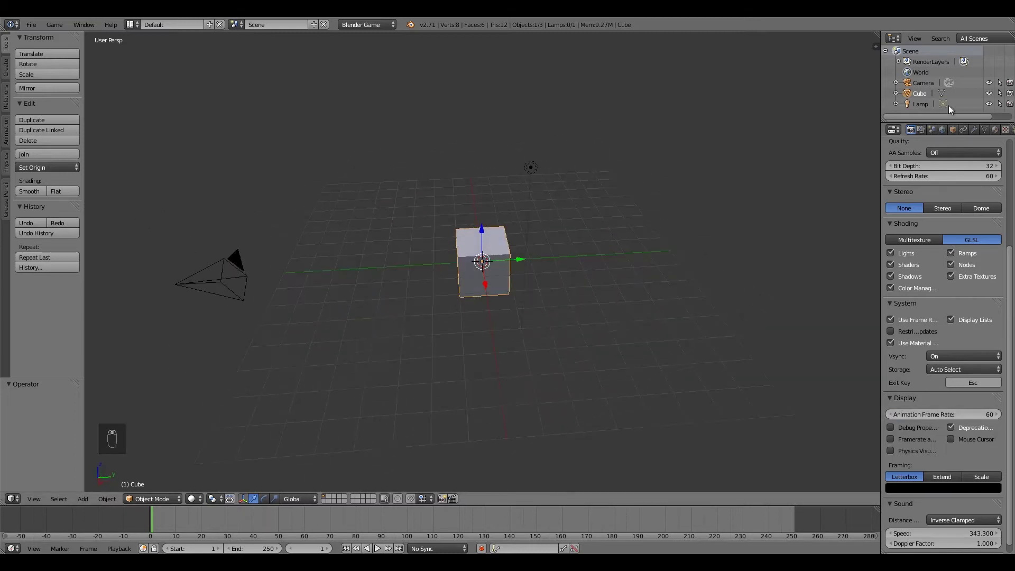
click(984, 130)
click(998, 130)
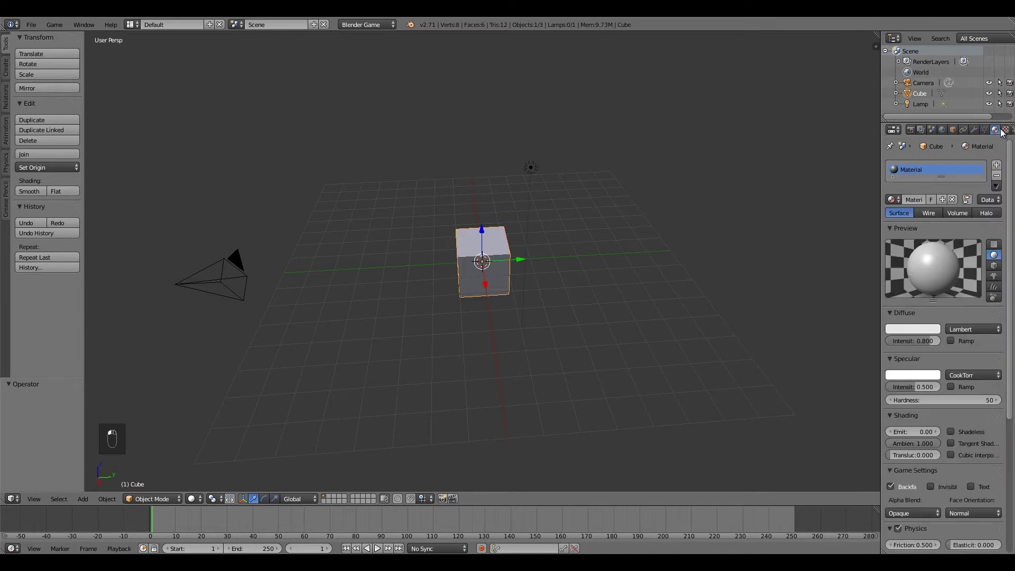
click(916, 332)
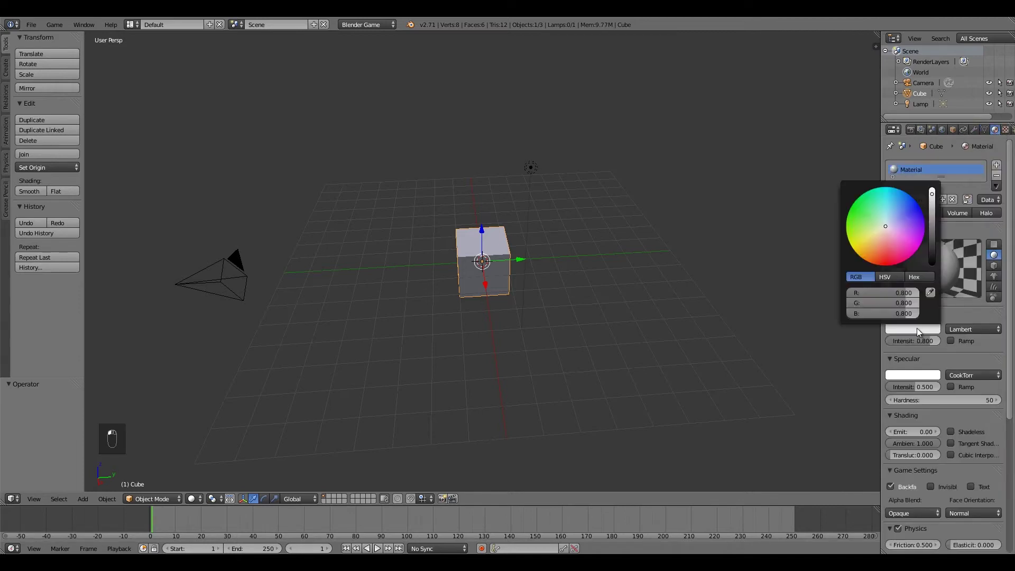
drag(884, 221, 899, 203)
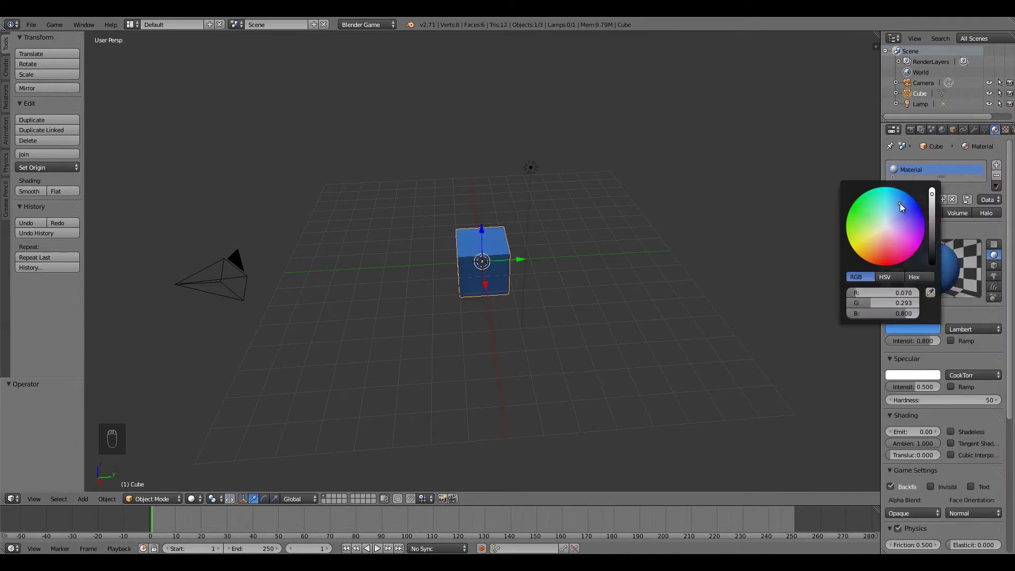
Step: Lower the cube material's specular intensity from 0.500 to 0
middle_drag(503, 311, 847, 388)
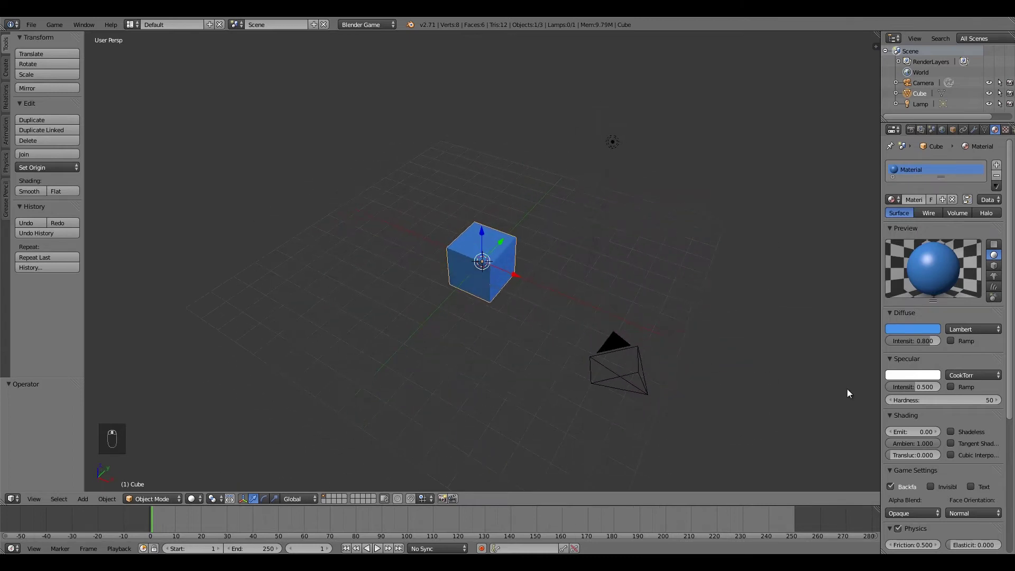
drag(909, 386, 827, 392)
middle_drag(673, 209, 514, 267)
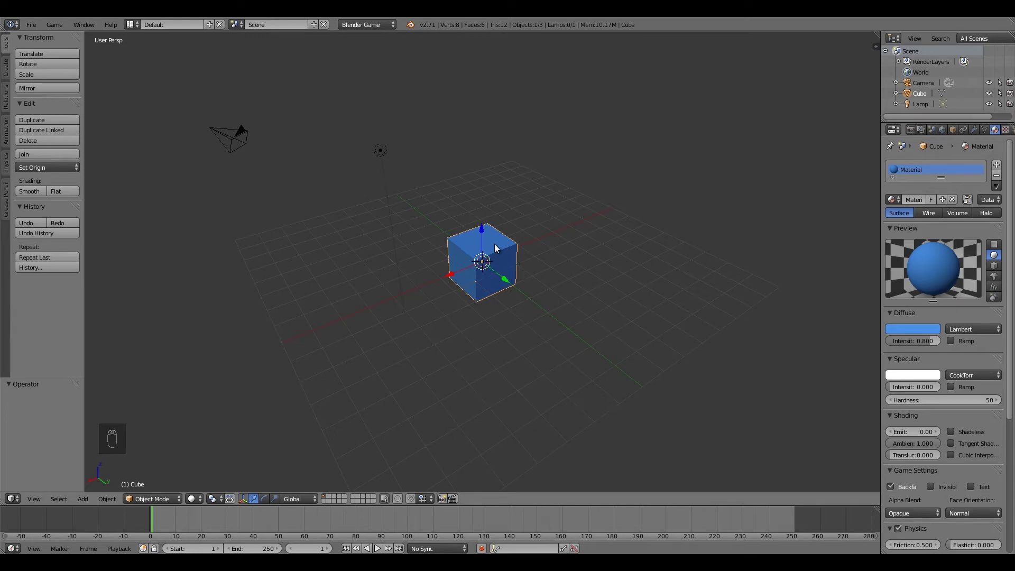
click(31, 25)
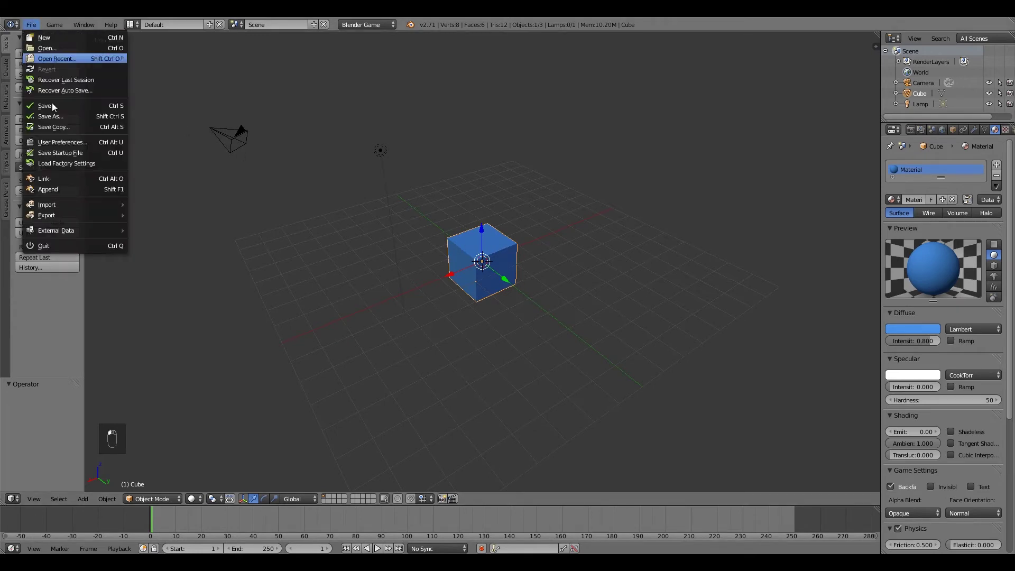
Step: Append the rendercamera and Plane objects from Downloads/water_surface_1.1.blend
click(57, 189)
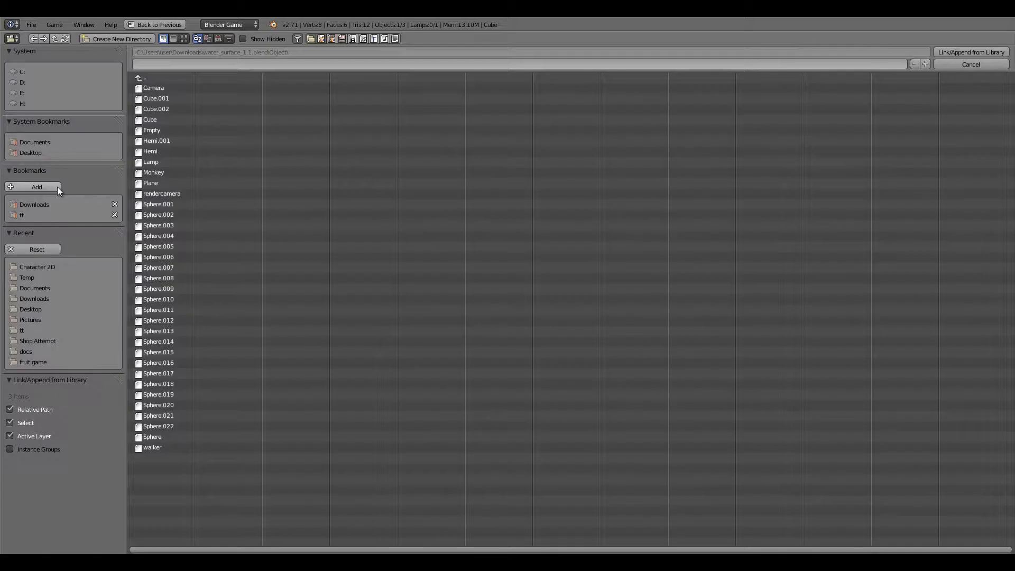
click(47, 205)
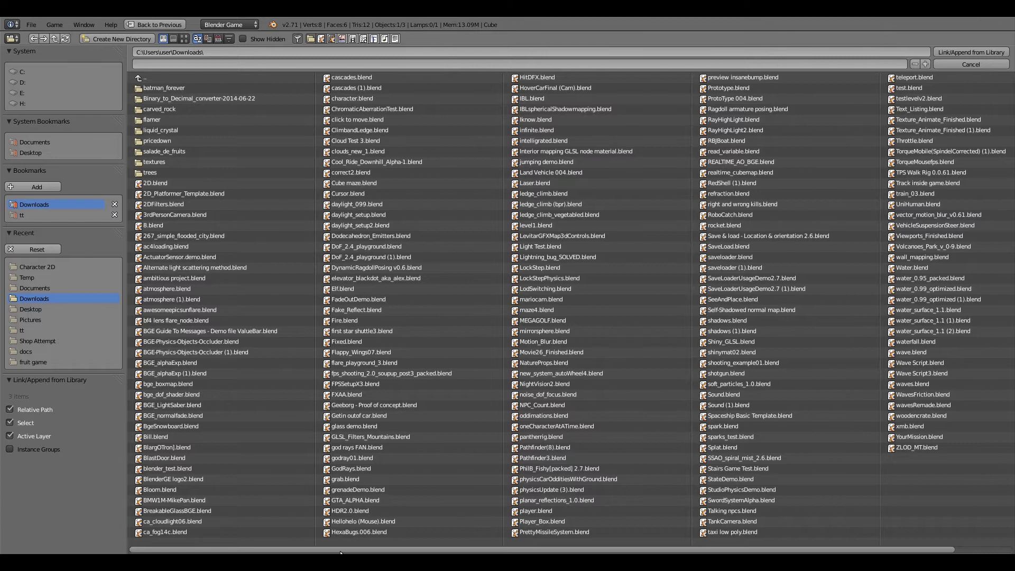
scroll(339, 552, down, 2)
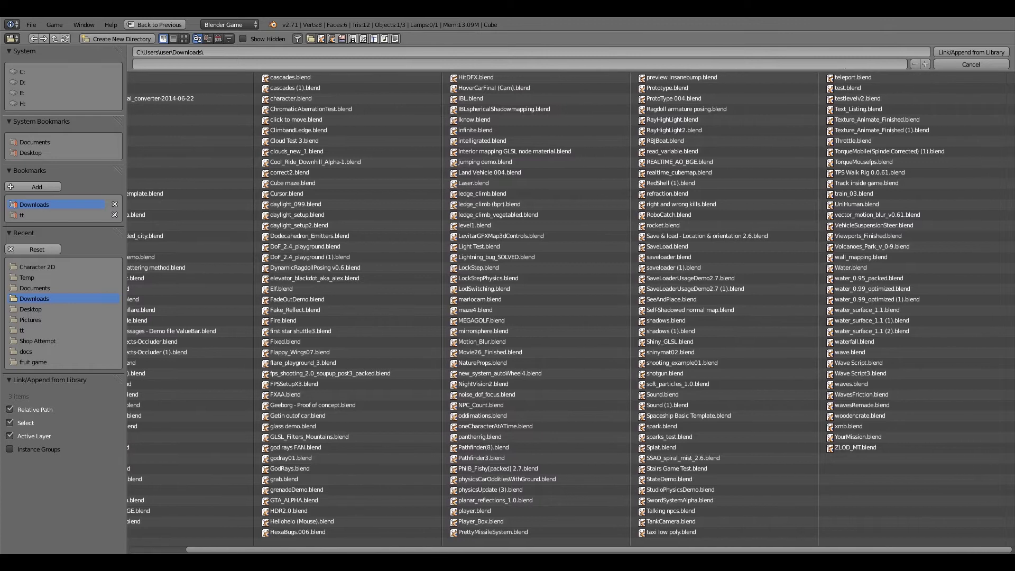
double_click(861, 312)
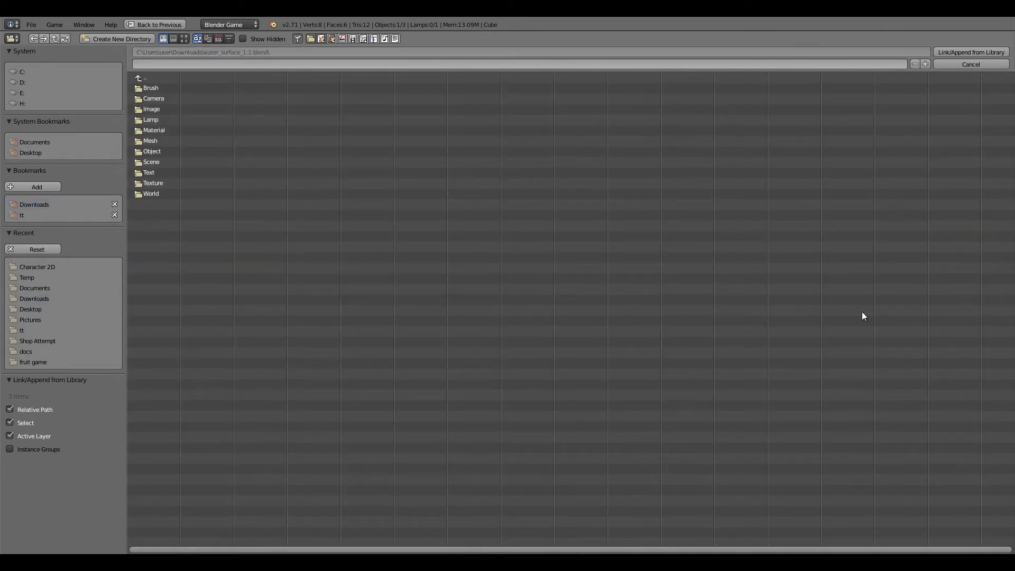
double_click(158, 152)
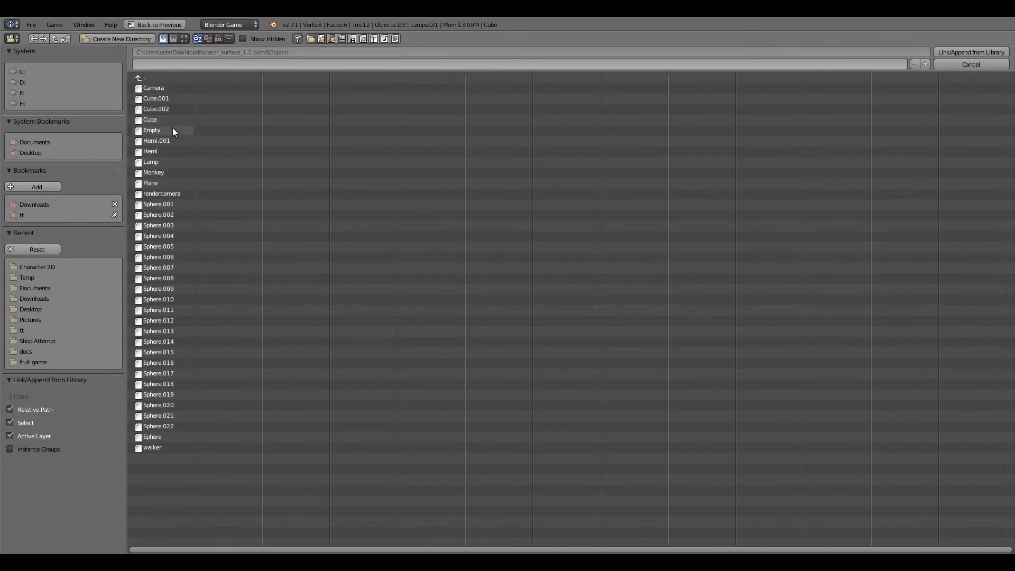
click(179, 194)
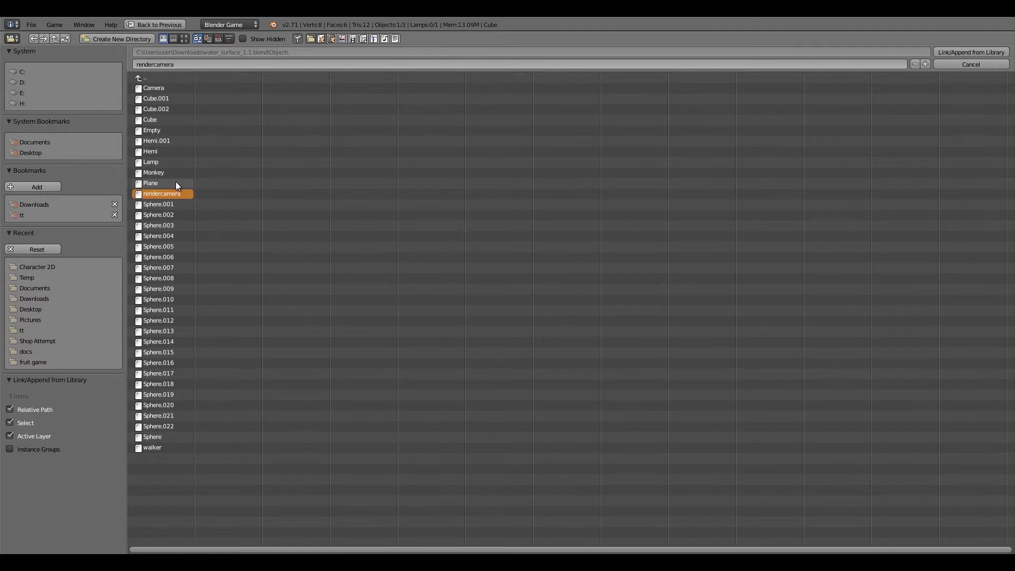
shift+click(176, 184)
click(950, 52)
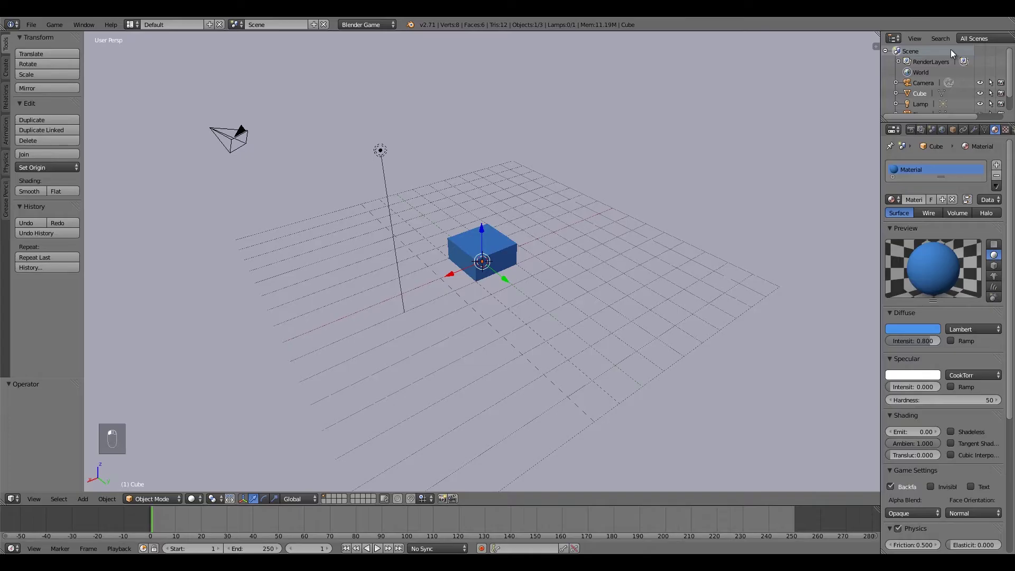
Step: Switch the viewport to Texture shading and preview the water plane in the game
middle_drag(608, 228, 201, 513)
click(193, 499)
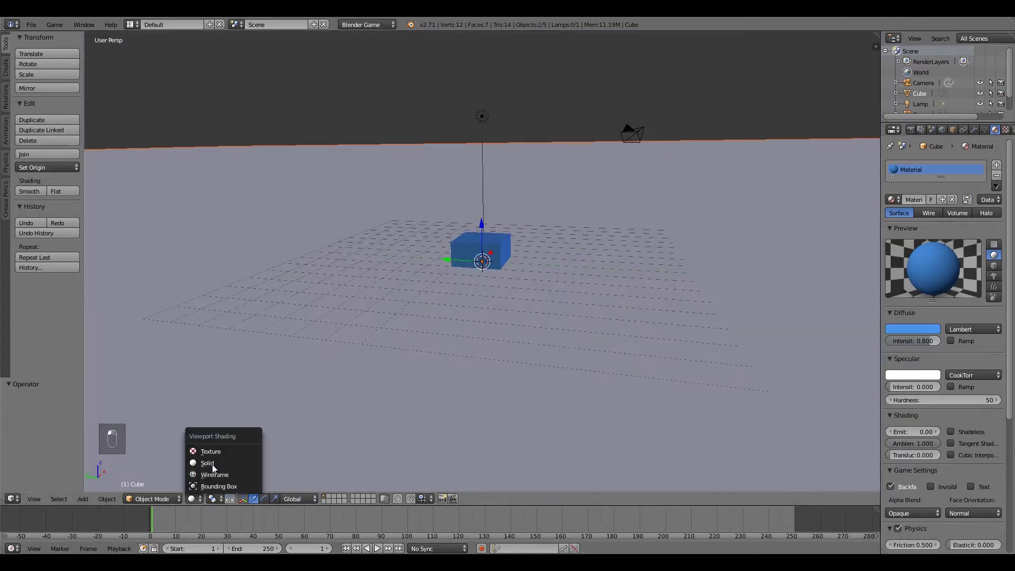
click(215, 450)
right_click(588, 332)
key(a)
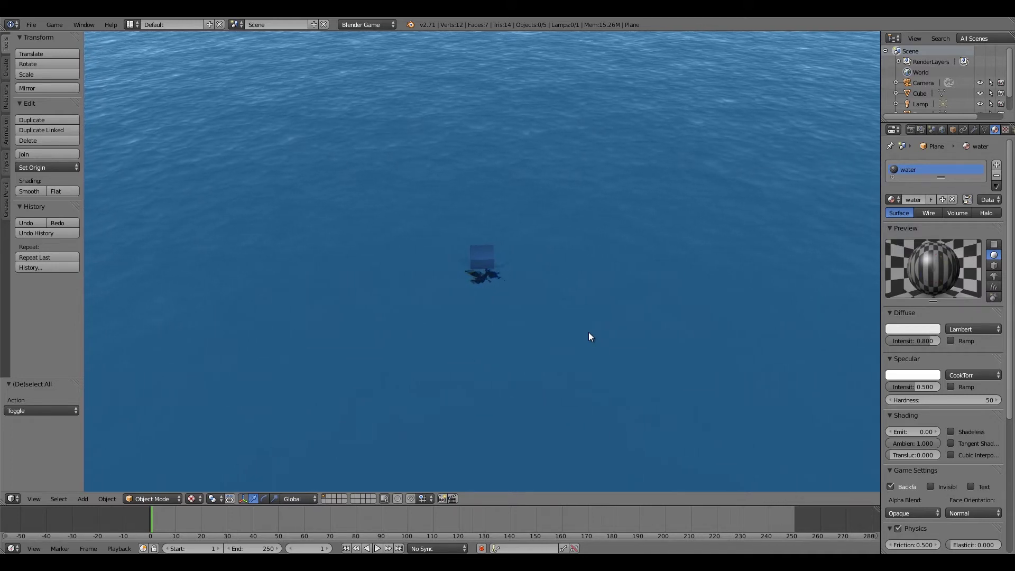
key(Escape)
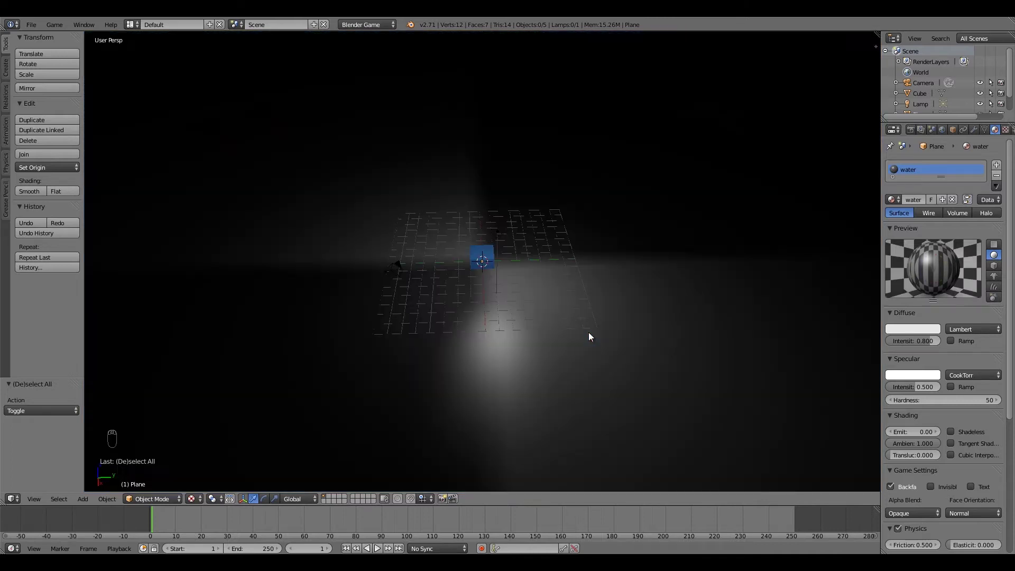
Step: Select the water plane and return the viewport to Solid shading
middle_drag(619, 265, 461, 175)
right_click(512, 199)
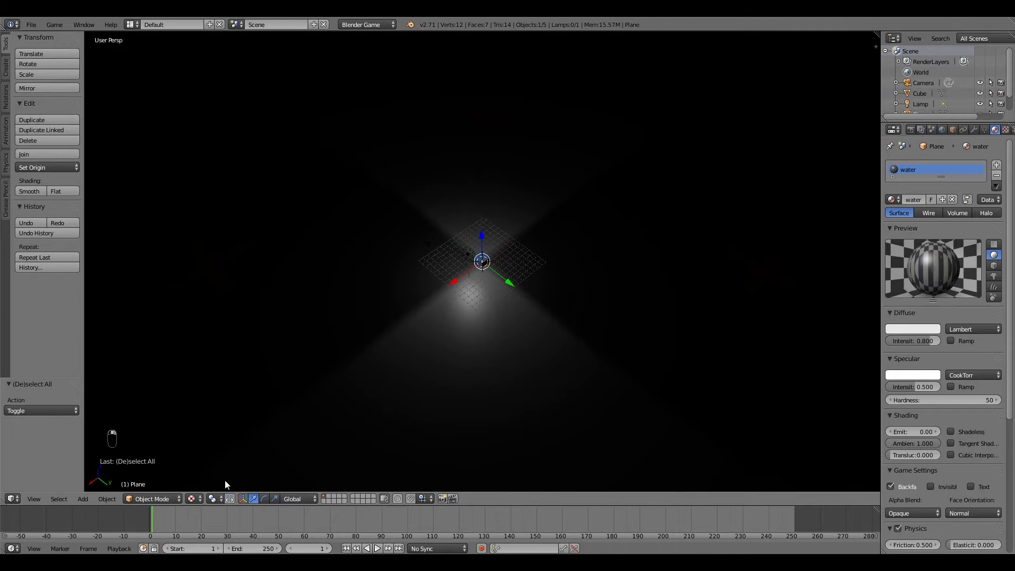
click(193, 499)
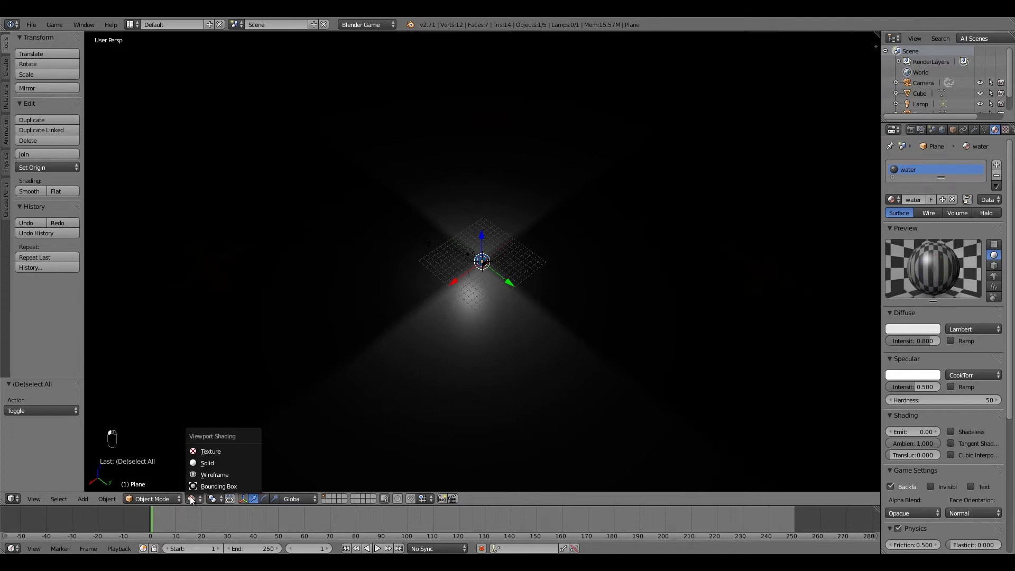
click(208, 462)
Step: Test moving the water plane vertically along Z, then undo the move
mouse_move(354, 337)
middle_down()
mouse_move(389, 321)
mouse_move(311, 350)
middle_up()
middle_drag(325, 329, 318, 252)
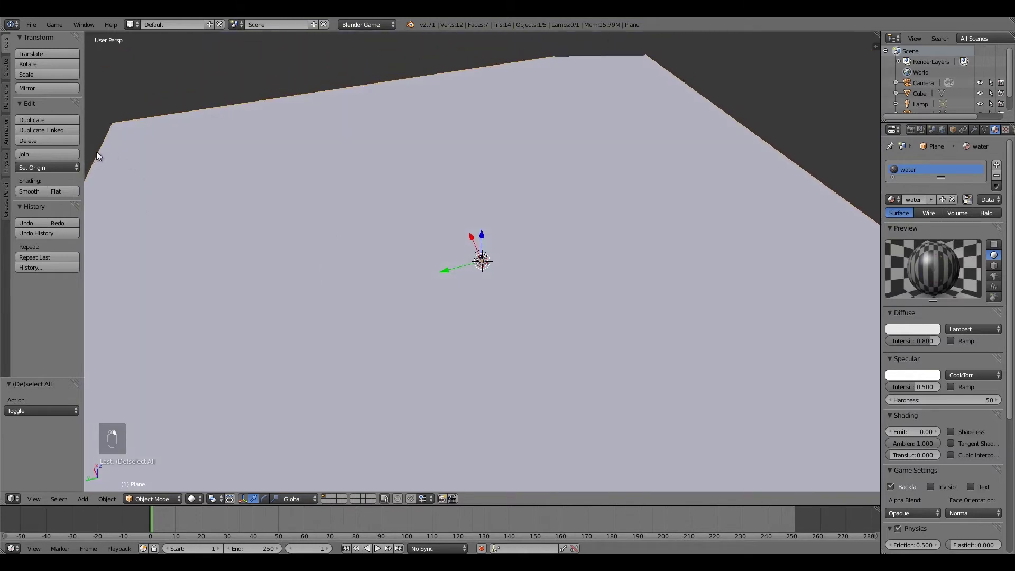
key(g)
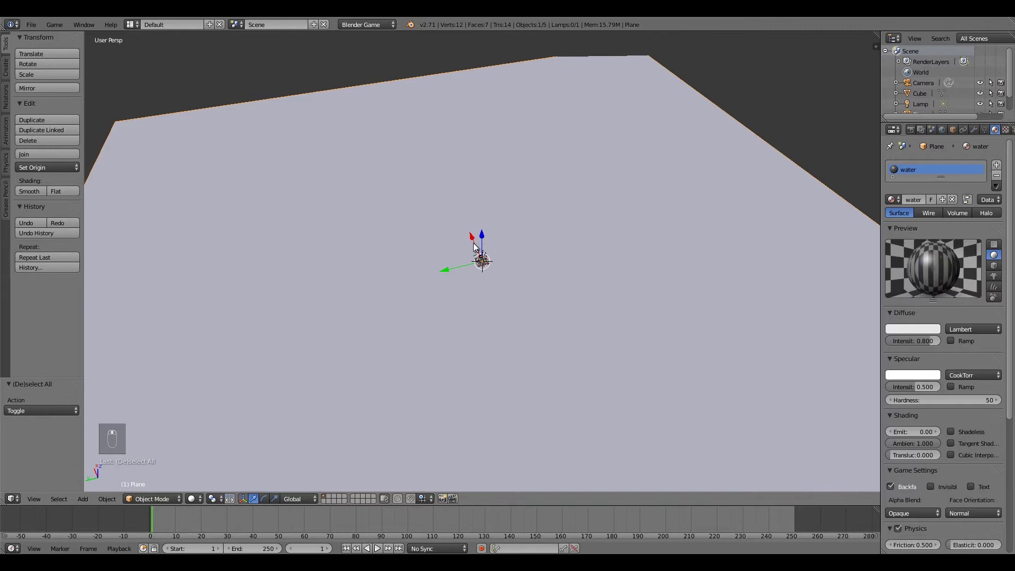
key(z)
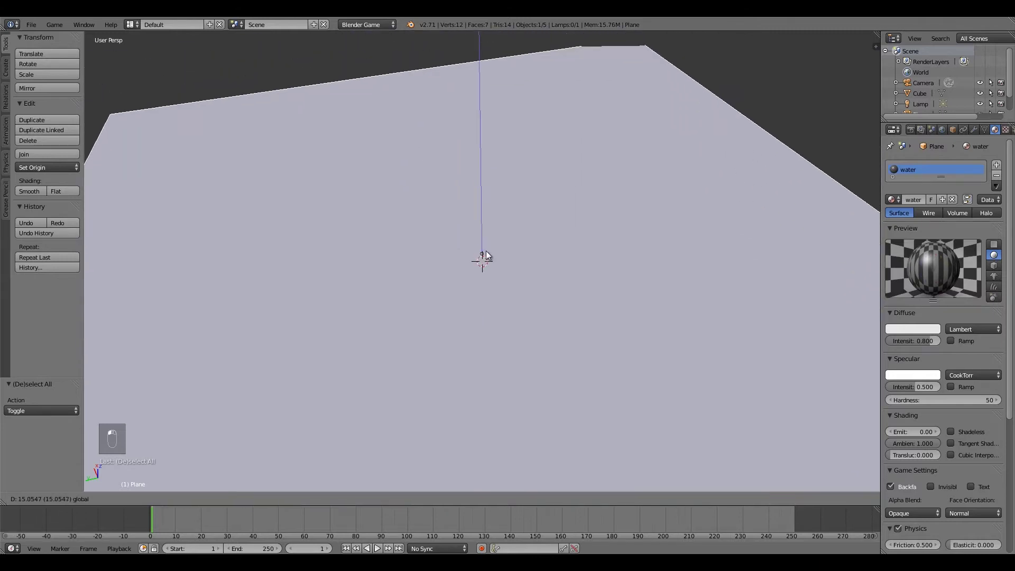
click(490, 239)
key(ctrl+z)
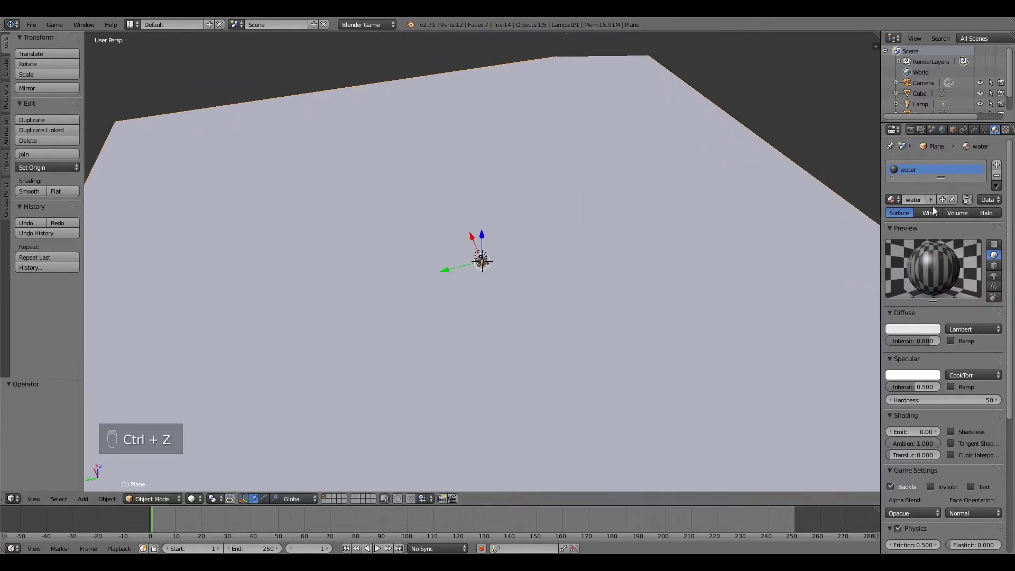
Step: Switch the screen to the Game Logic layout
drag(877, 34, 815, 53)
key(Escape)
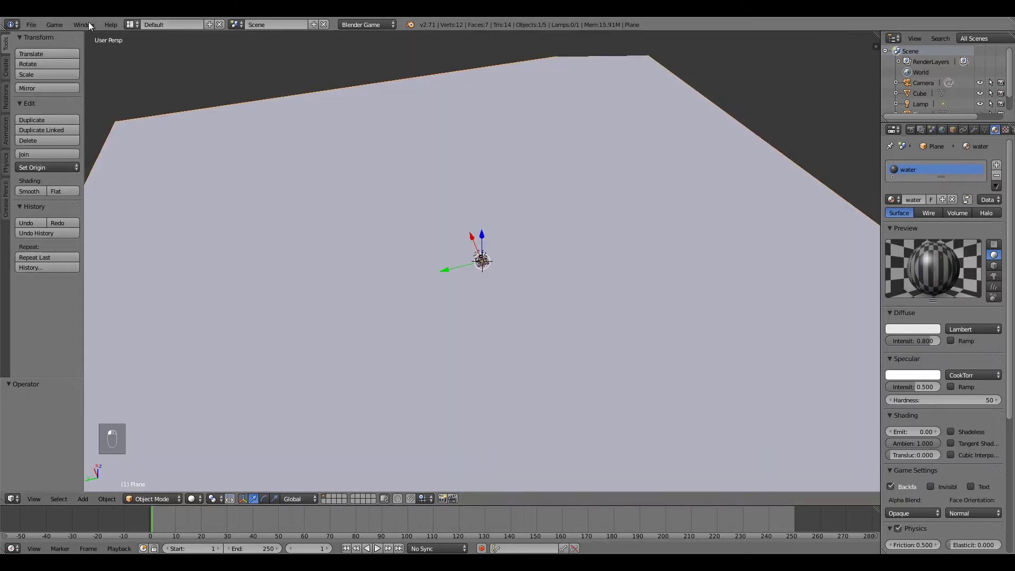
click(132, 25)
click(147, 82)
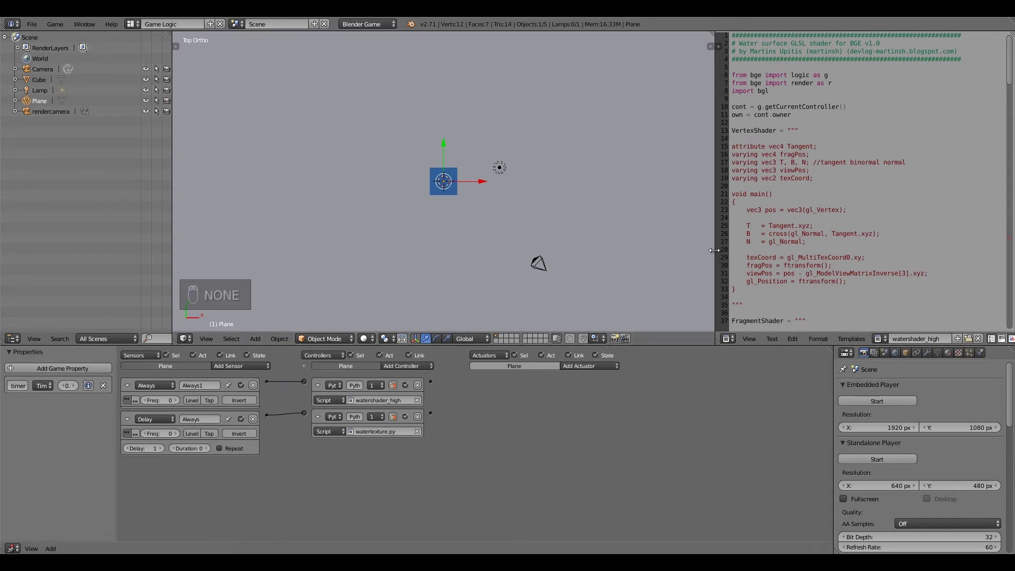
Step: Widen the text editor and display the watertexture.py script
drag(714, 250, 581, 264)
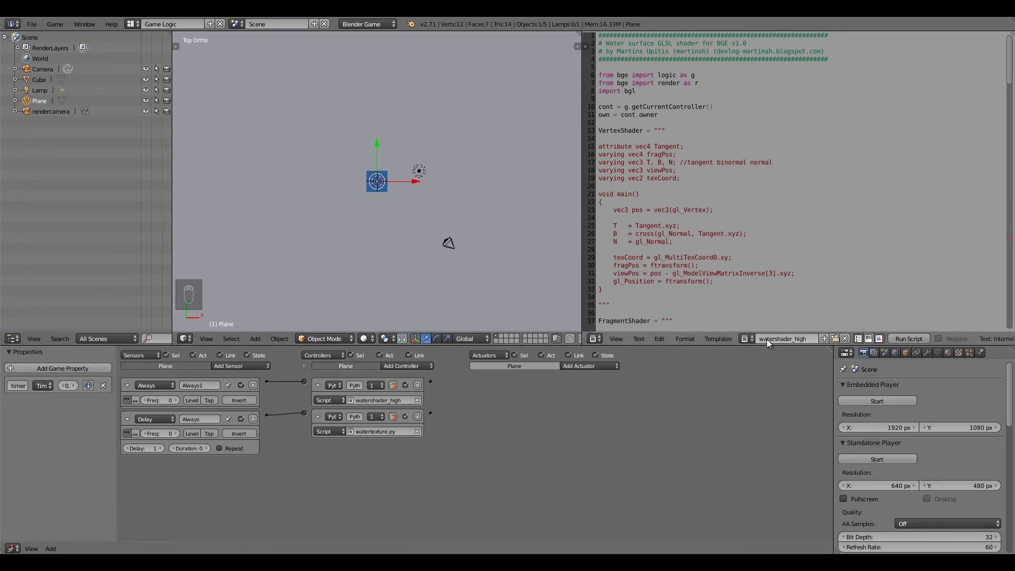
click(746, 338)
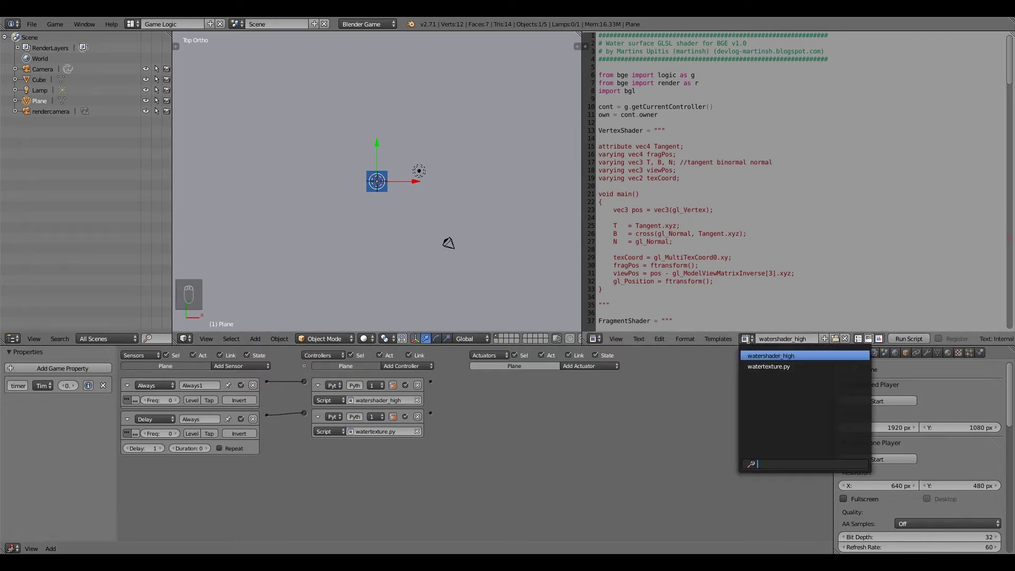
click(757, 367)
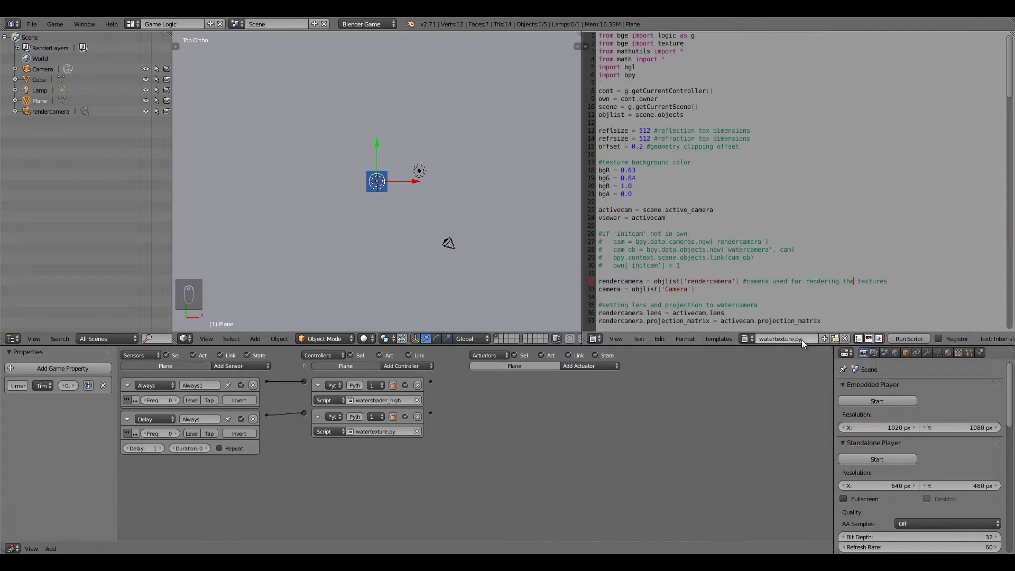
Step: Switch the text editor back to the watershader_high script at its top
middle_drag(397, 271, 484, 248)
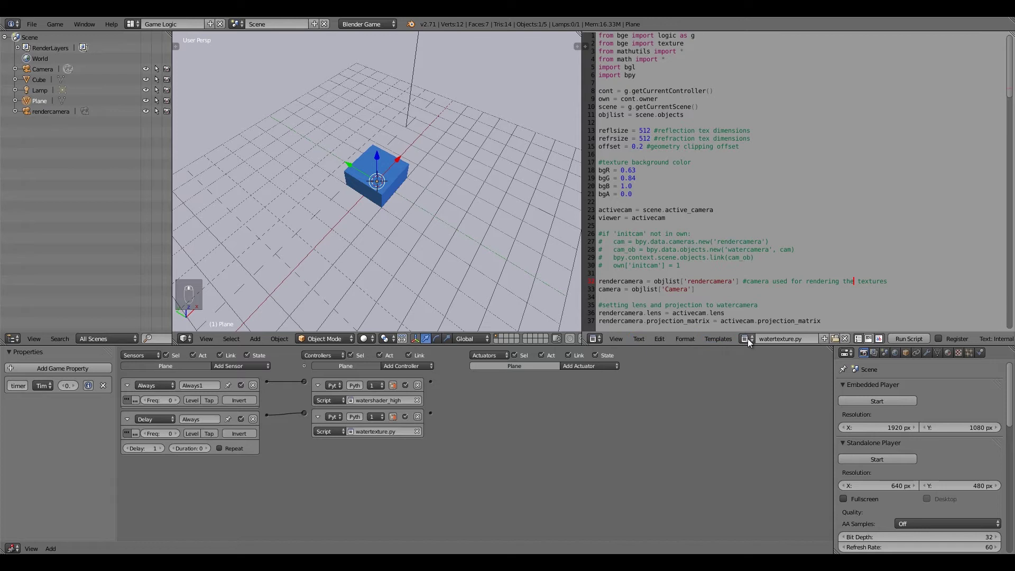
click(748, 339)
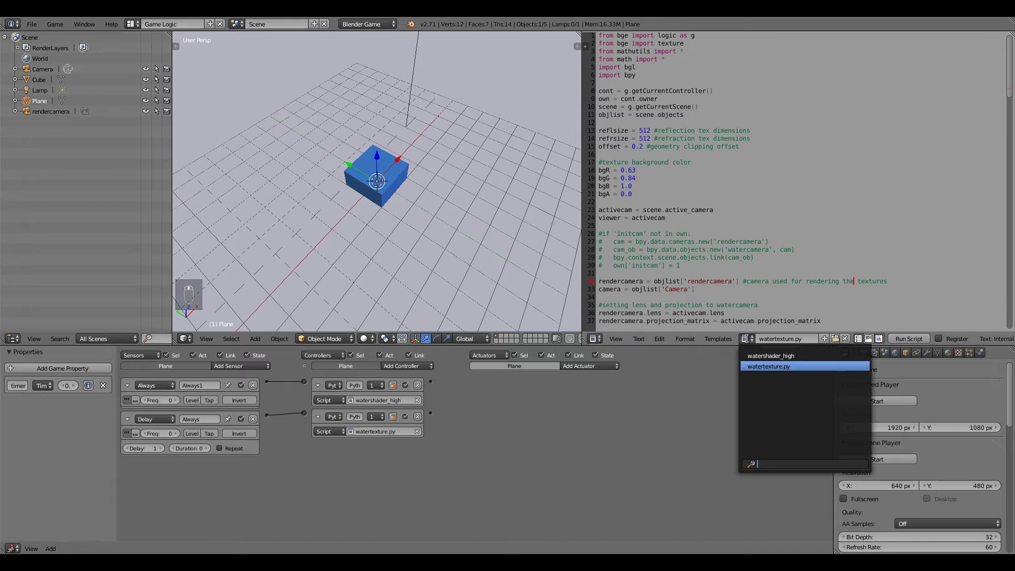
click(784, 356)
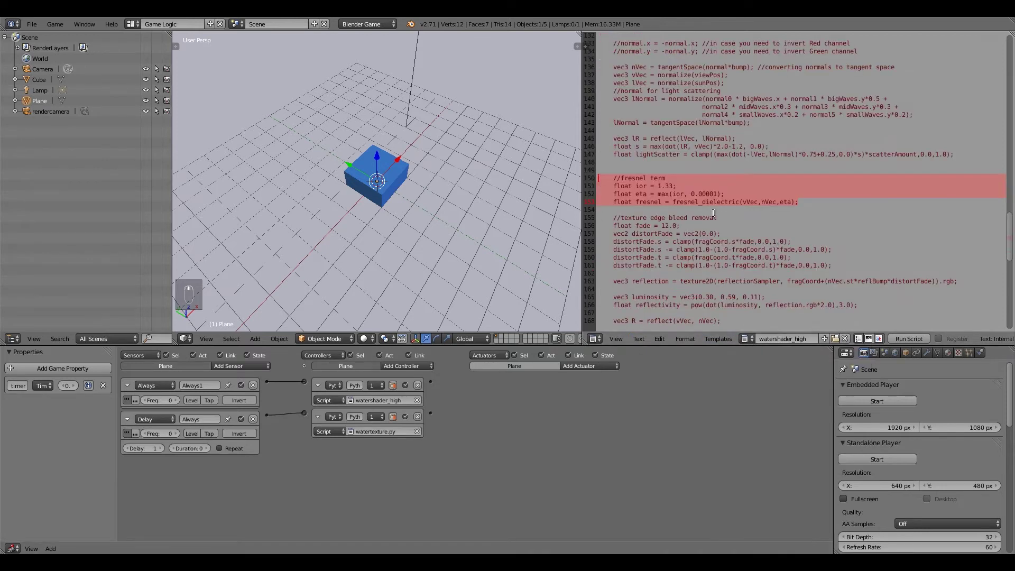
scroll(793, 184, up, 5)
scroll(793, 185, down, 4)
scroll(793, 179, up, 15)
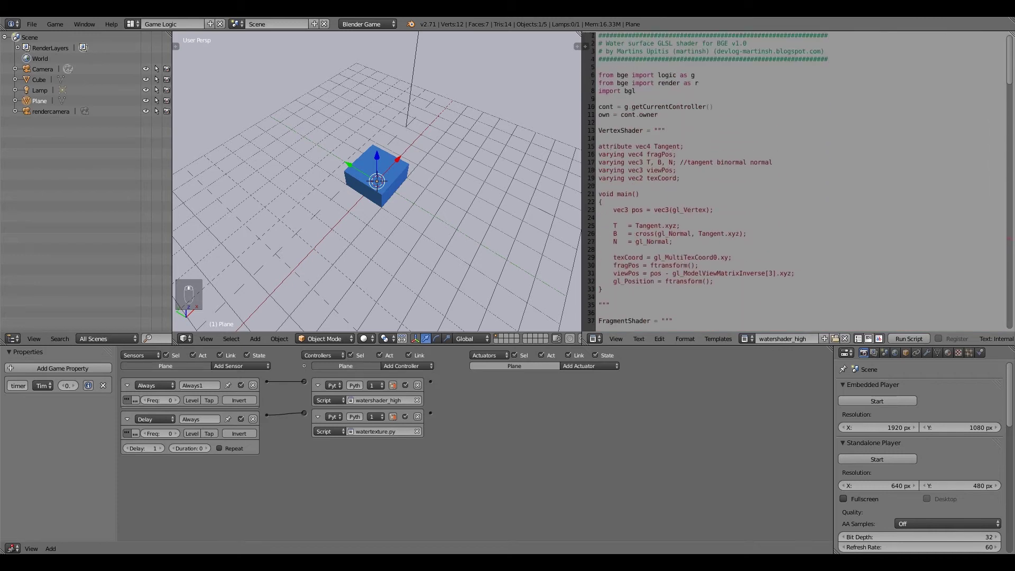
drag(604, 50, 628, 52)
Step: Change options in the text editor header and scroll into the watershader_high code
click(669, 55)
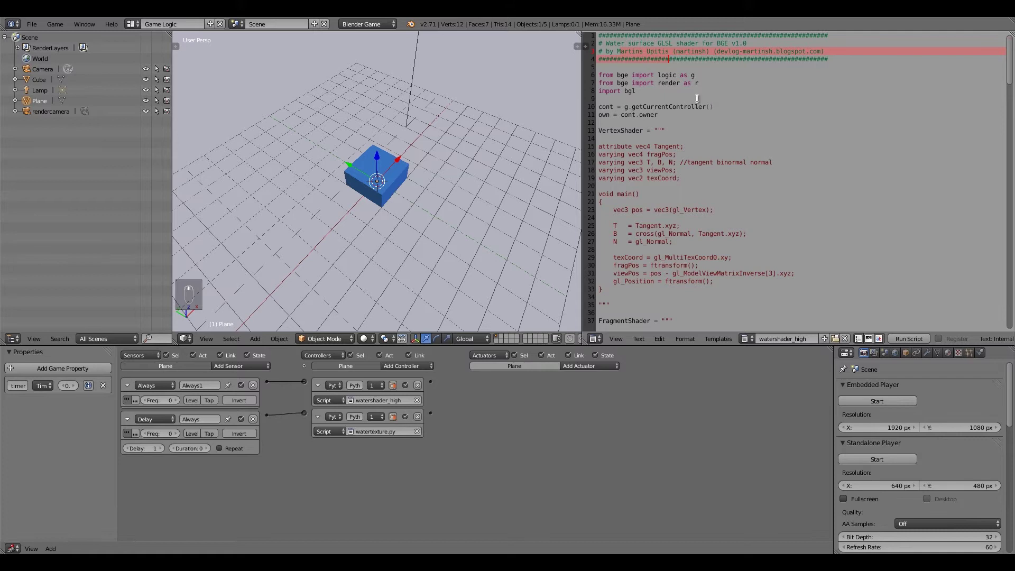
click(745, 56)
click(694, 106)
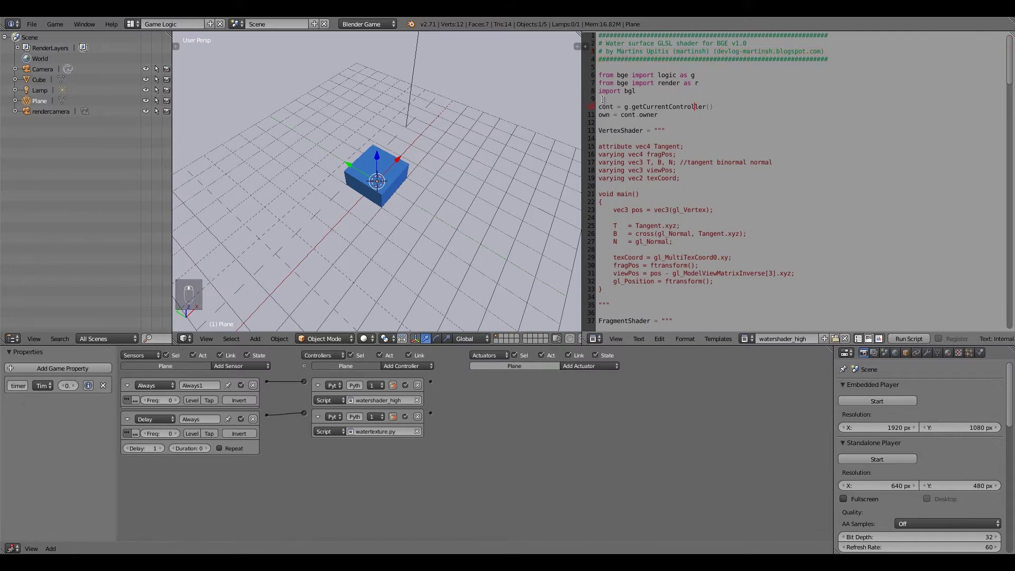
drag(1008, 75, 1008, 97)
scroll(657, 185, down, 5)
Step: Find the fragment shader tweakables and place the caret in the windDir value
drag(599, 188, 643, 202)
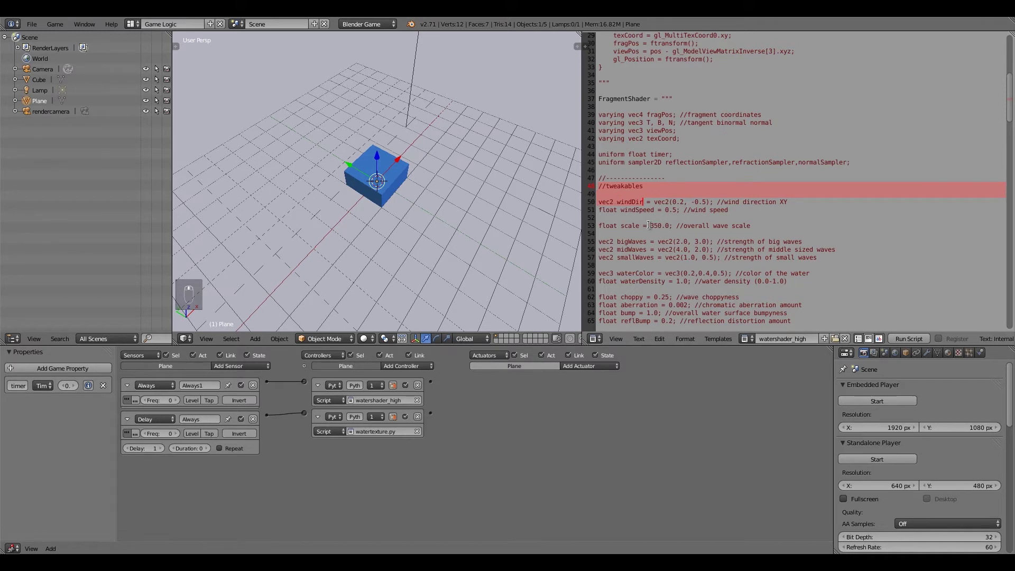
scroll(909, 127, down, 2)
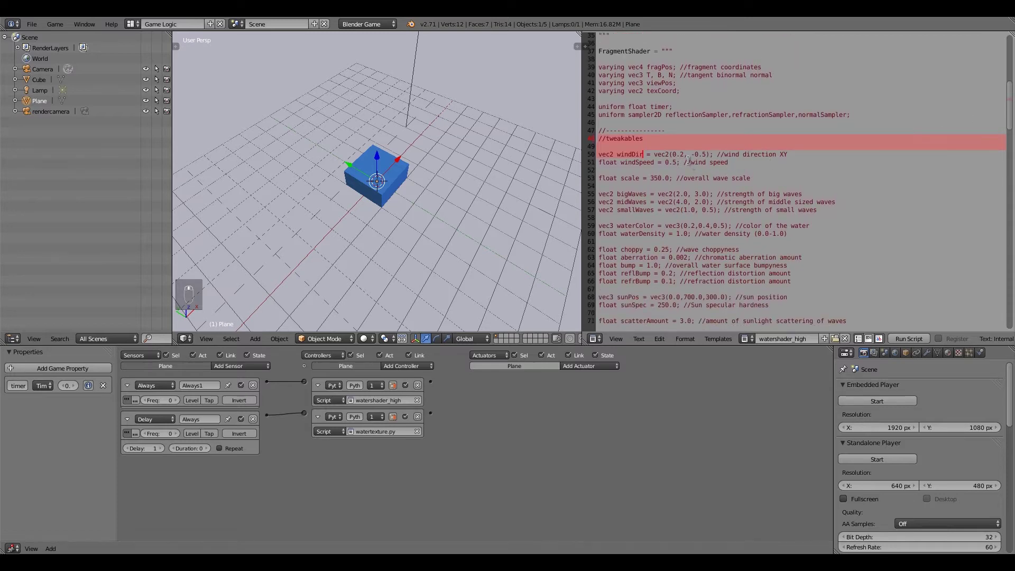
click(686, 154)
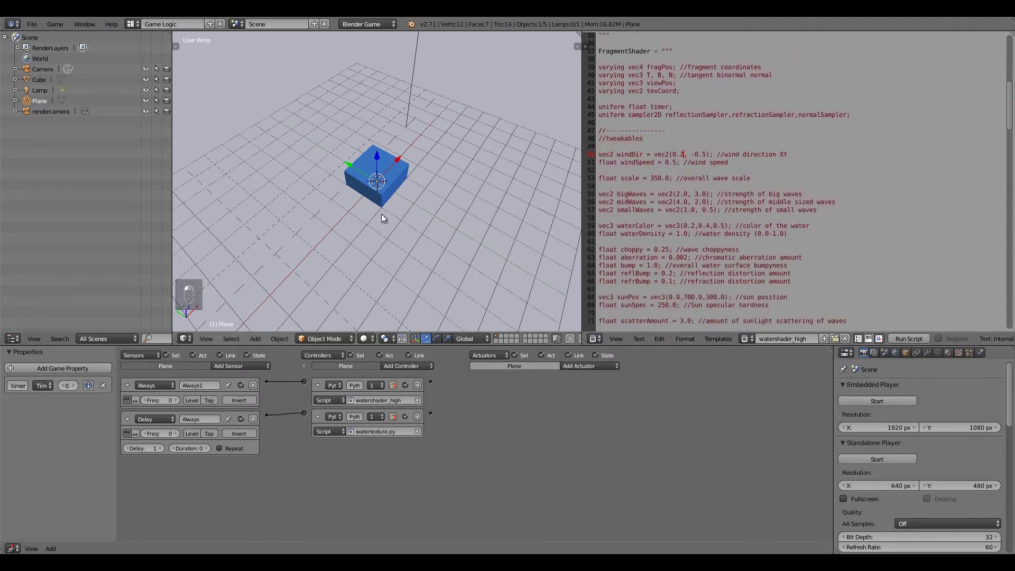
click(365, 340)
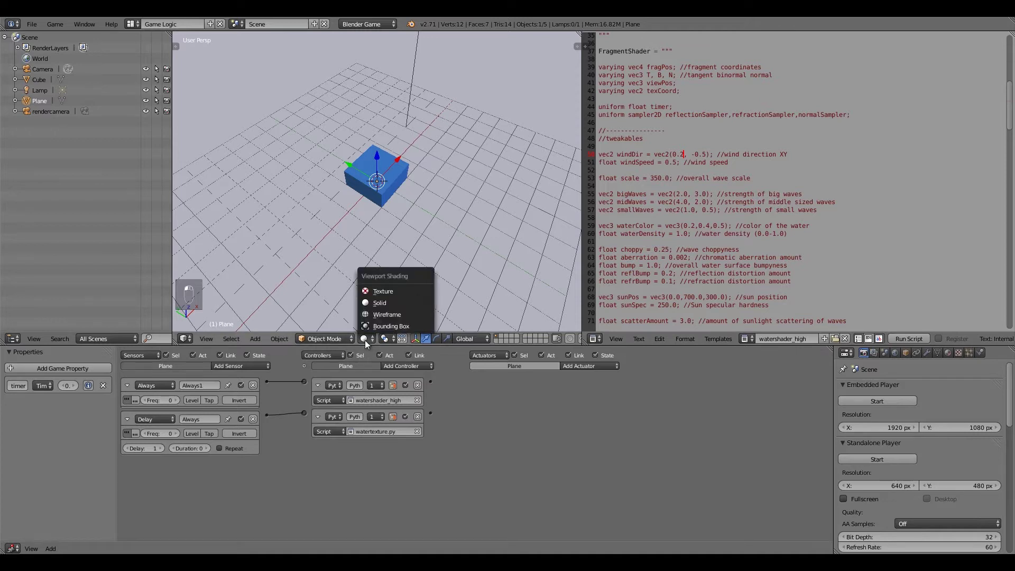
Step: With Texture shading on, change windDir x to 0.9 and preview the water
click(382, 291)
middle_drag(424, 225, 502, 217)
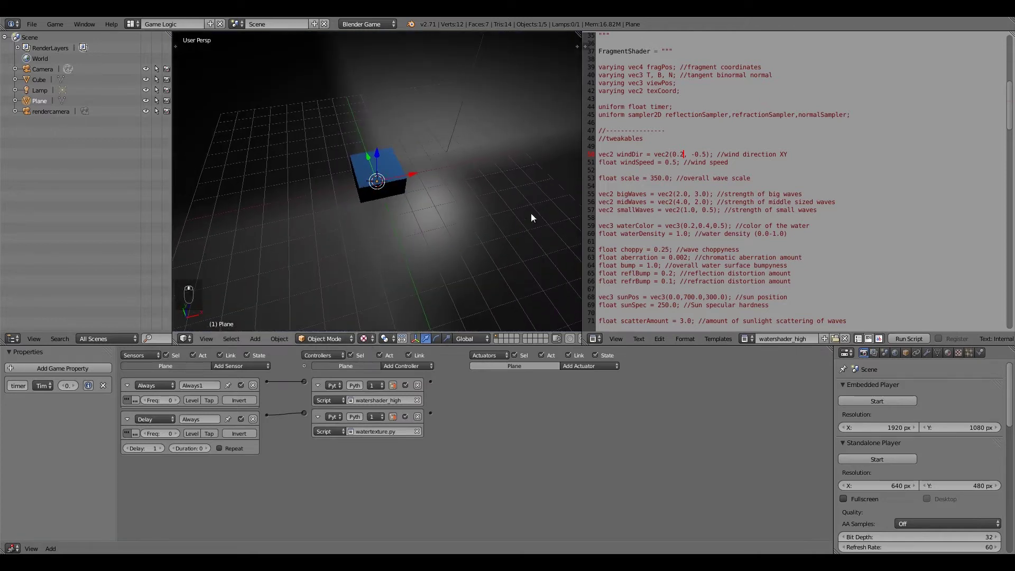
text(2)
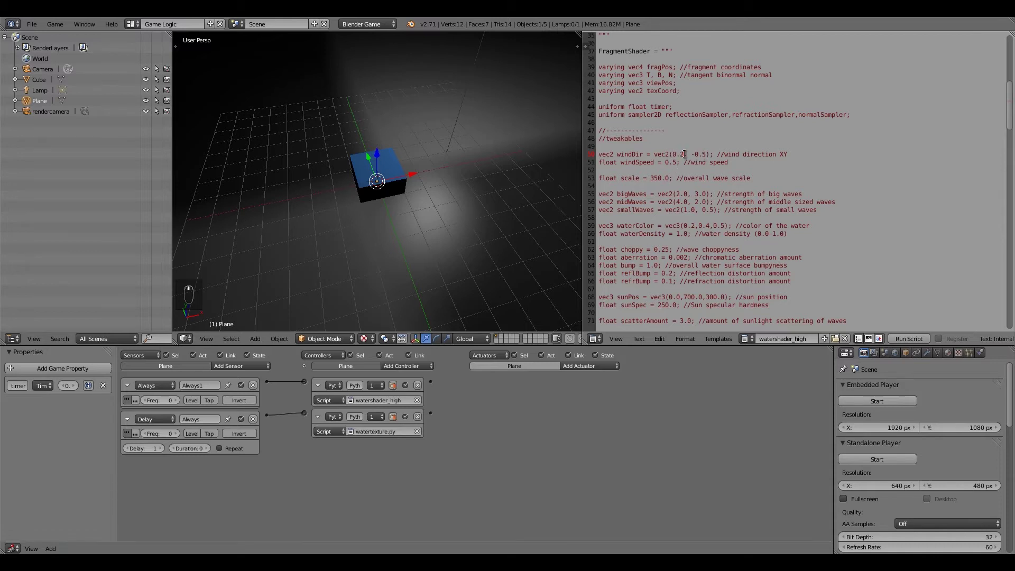
key(BackSpace)
text(9)
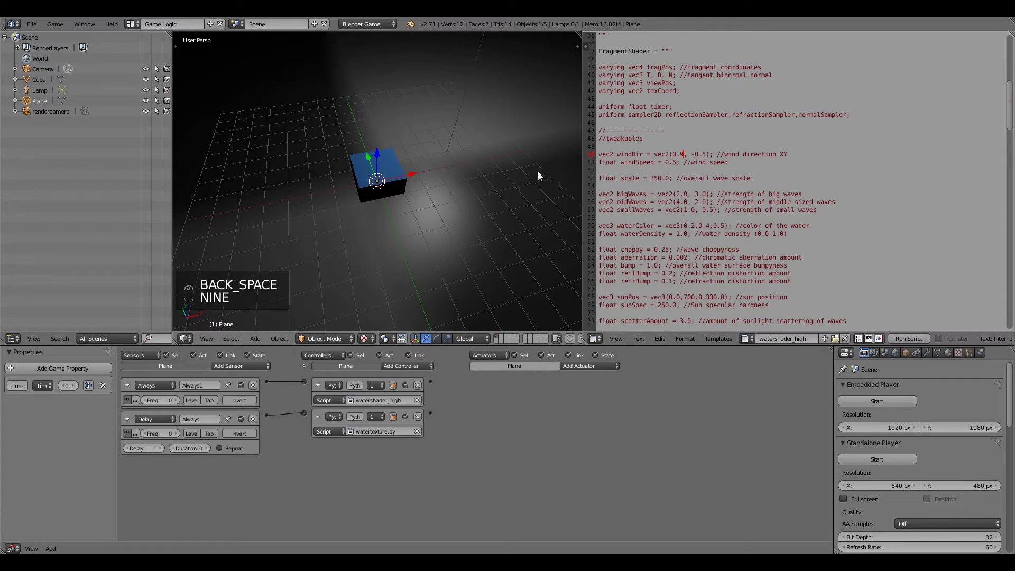
text(p)
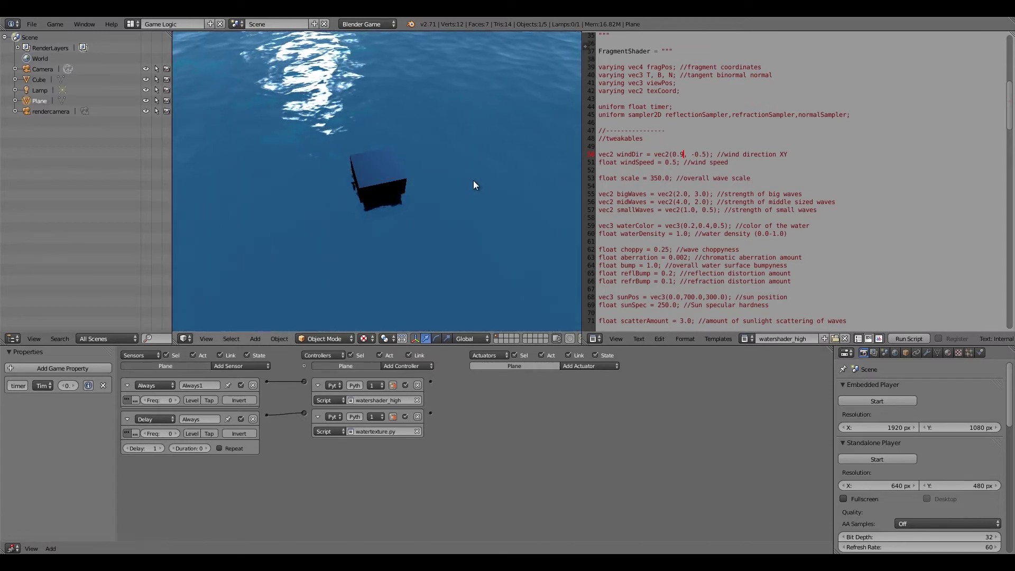
key(Escape)
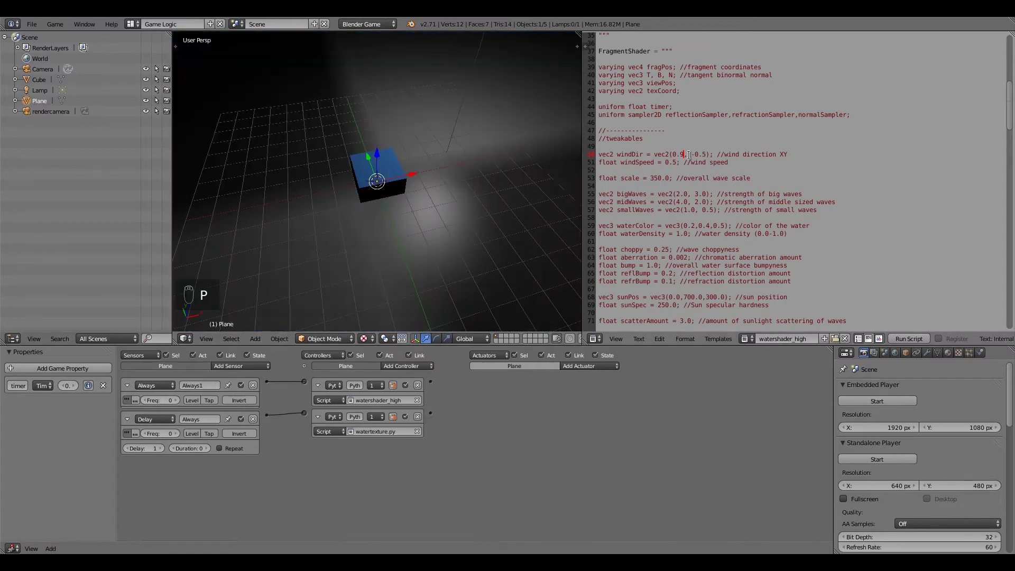
Step: Restore windDir x to 0.2 and preview the water again
key(BackSpace)
text(2)
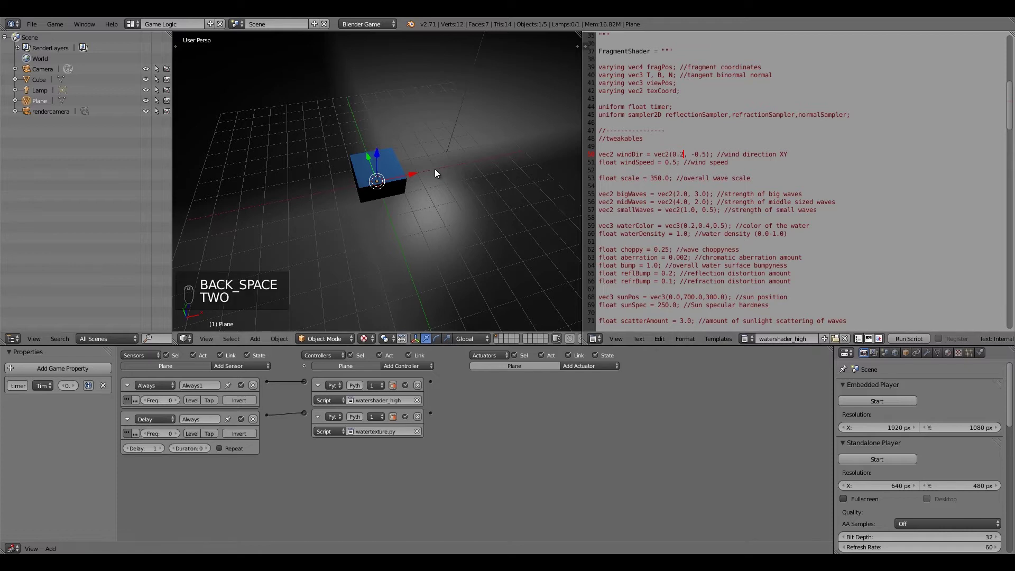
text(p)
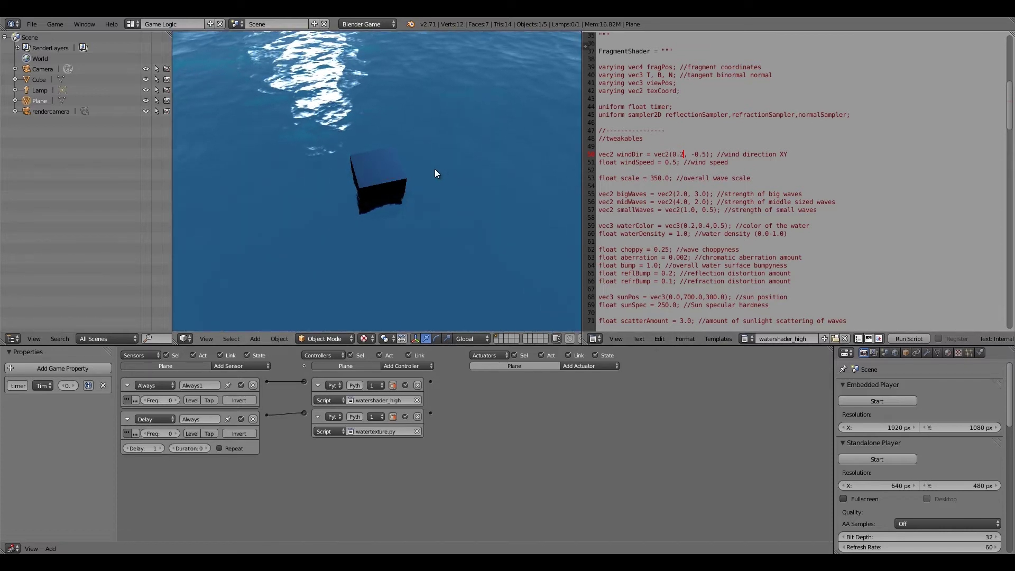
key(Escape)
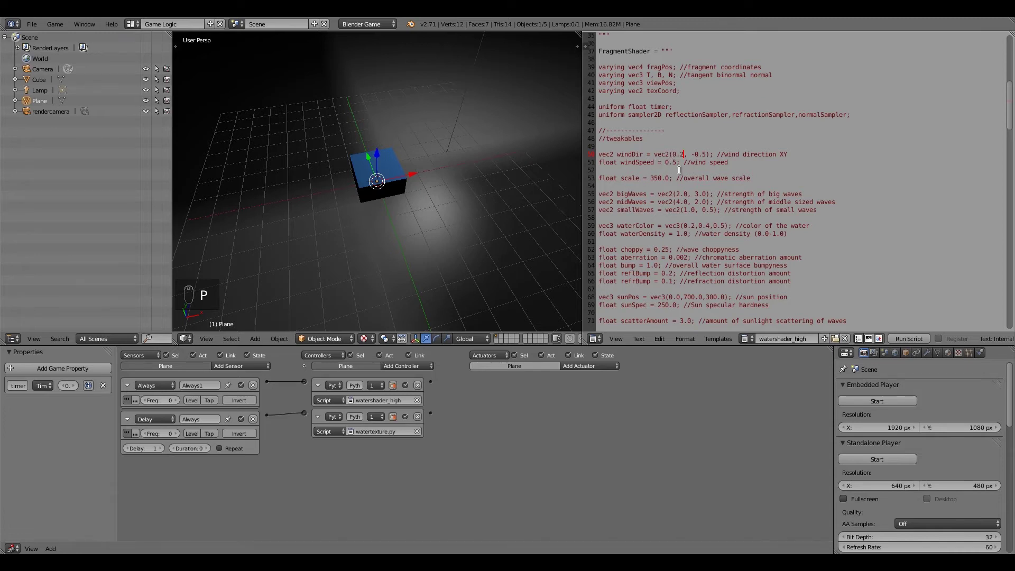
Step: Set windSpeed to 3.5 and preview the water in the game engine
click(676, 162)
key(Left)
key(Left)
key(BackSpace)
text(3)
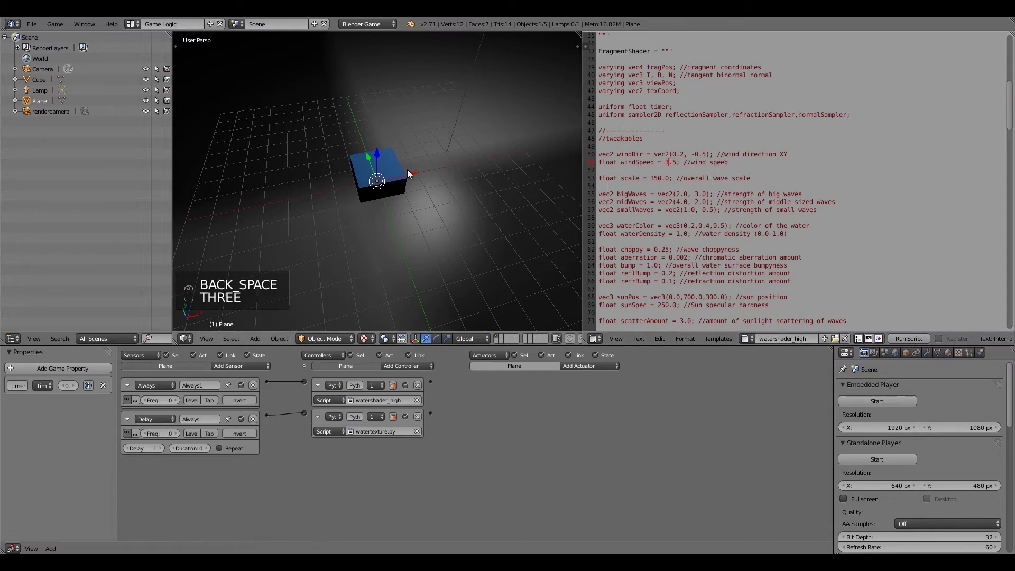
text(p)
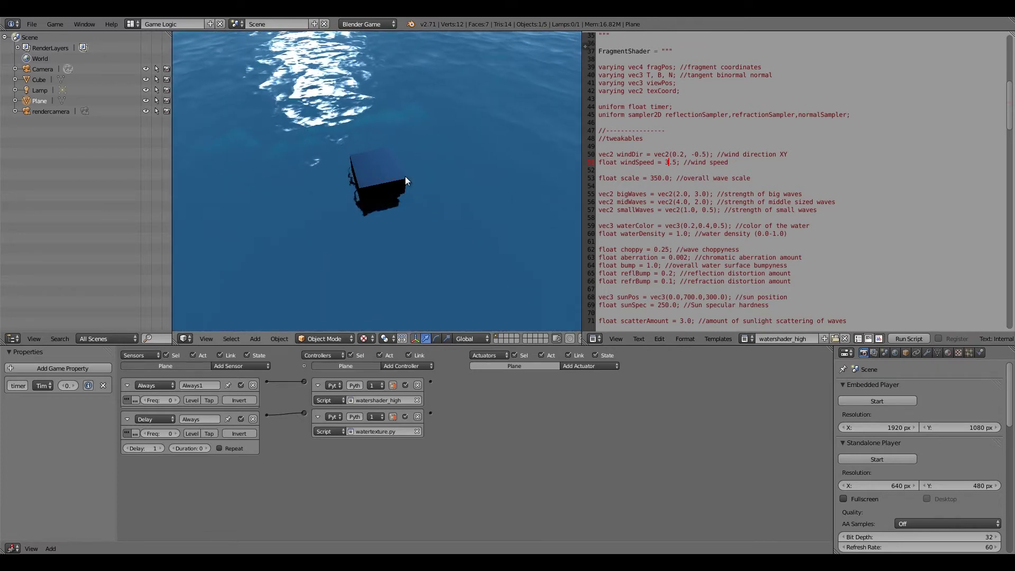
key(Escape)
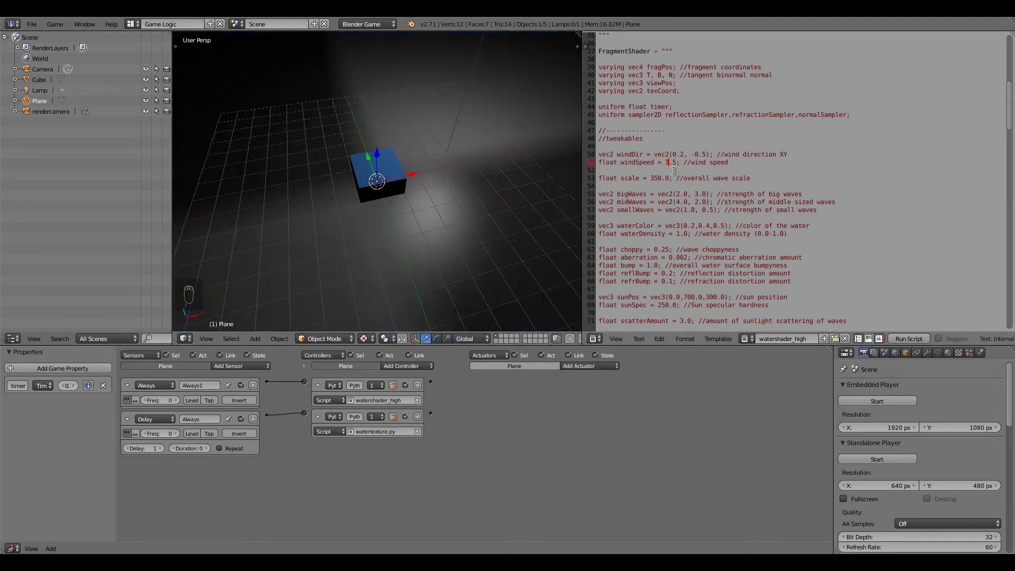
Step: Return windSpeed to 0.5, preview again, and delete the 350 wave scale value
key(BackSpace)
text(0)
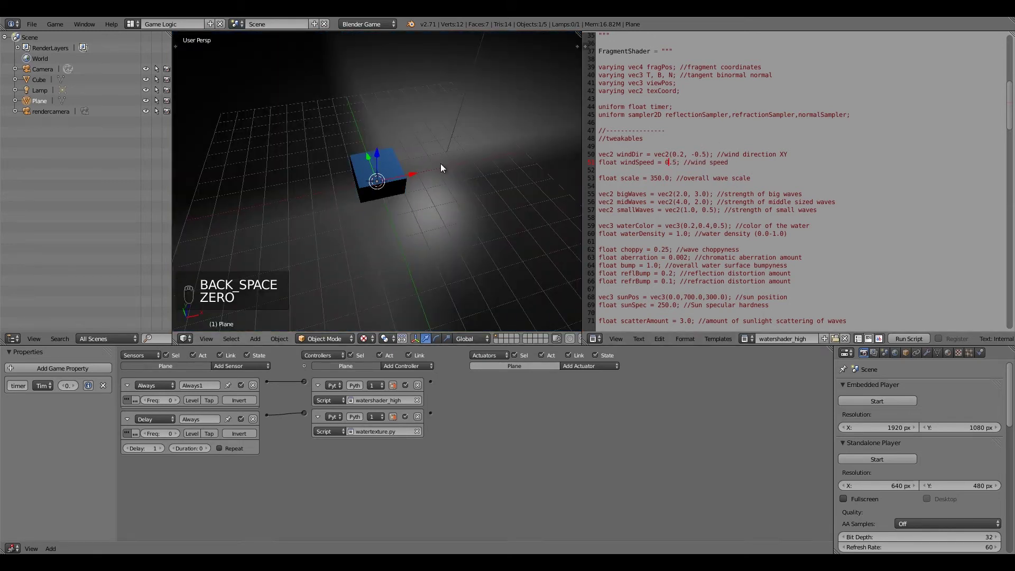
text(p)
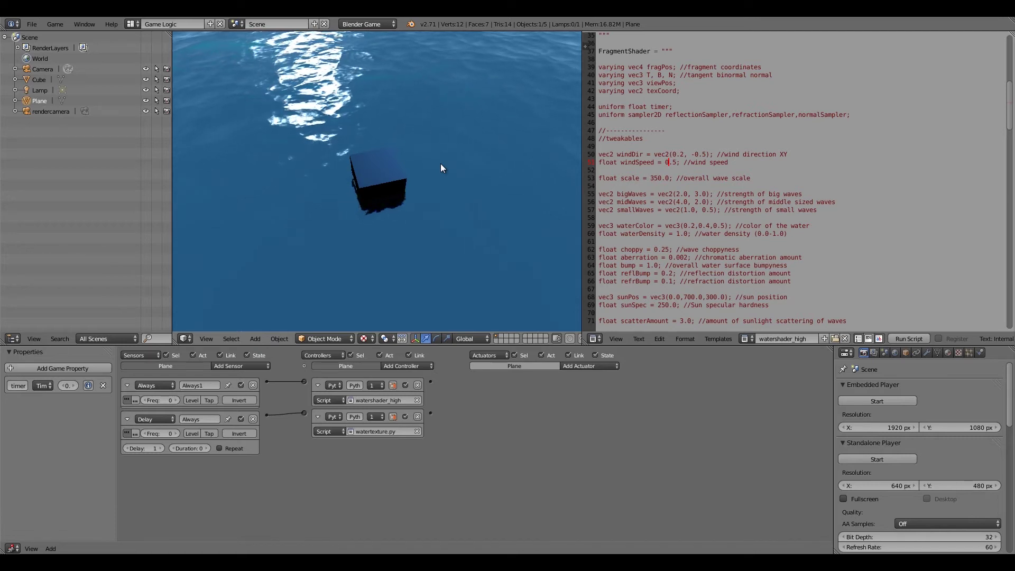
key(Escape)
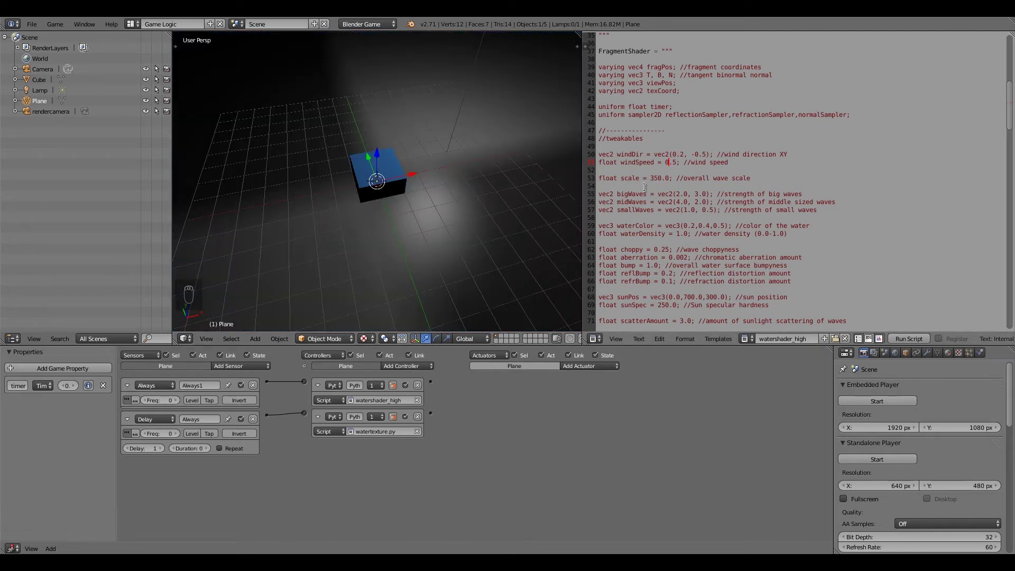
drag(618, 178, 665, 177)
key(BackSpace)
Step: Preview the water at wave scale 700, then at 100
text(700)
text(p)
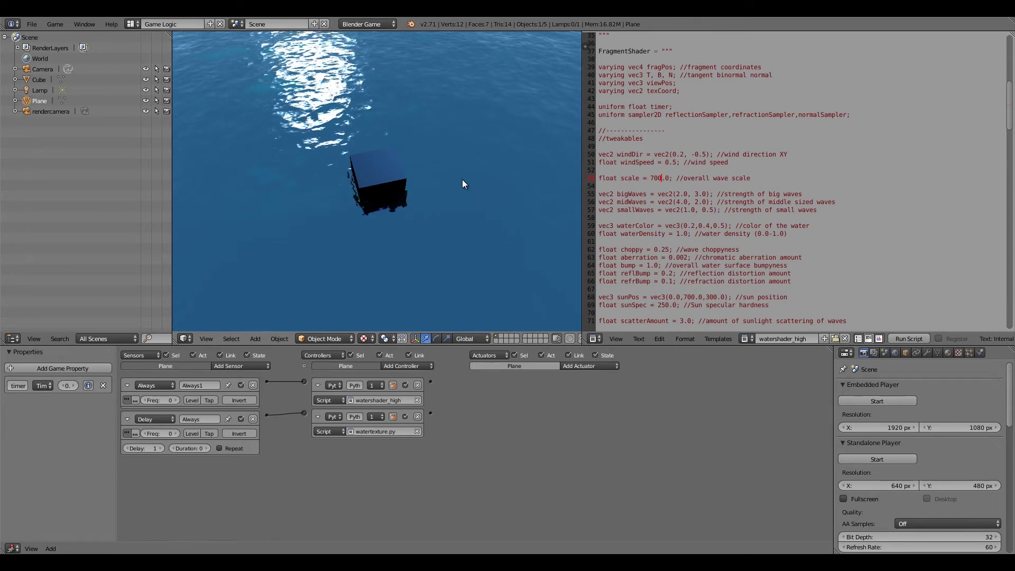
key(Escape)
double_click(662, 176)
text(100)
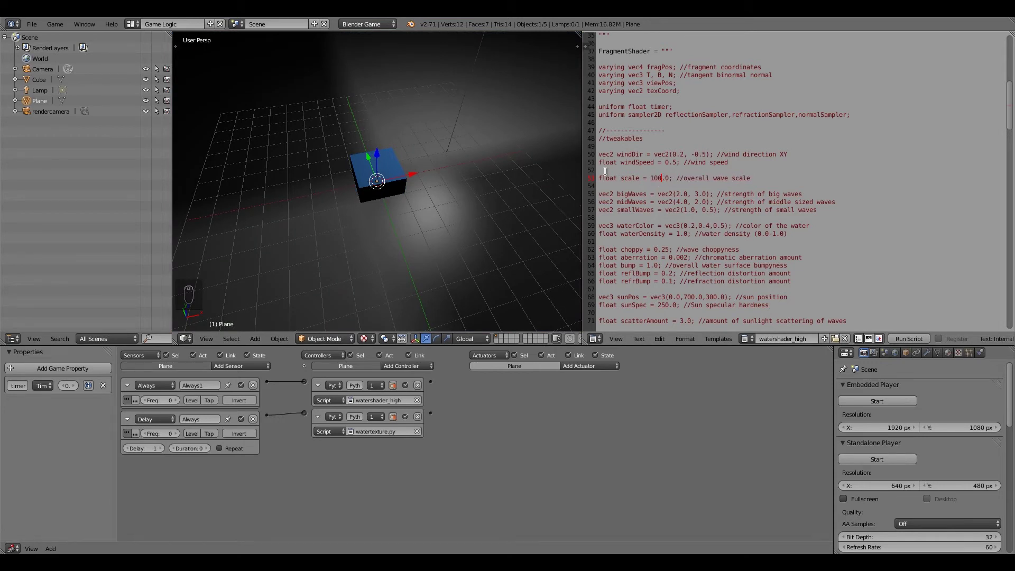
text(p)
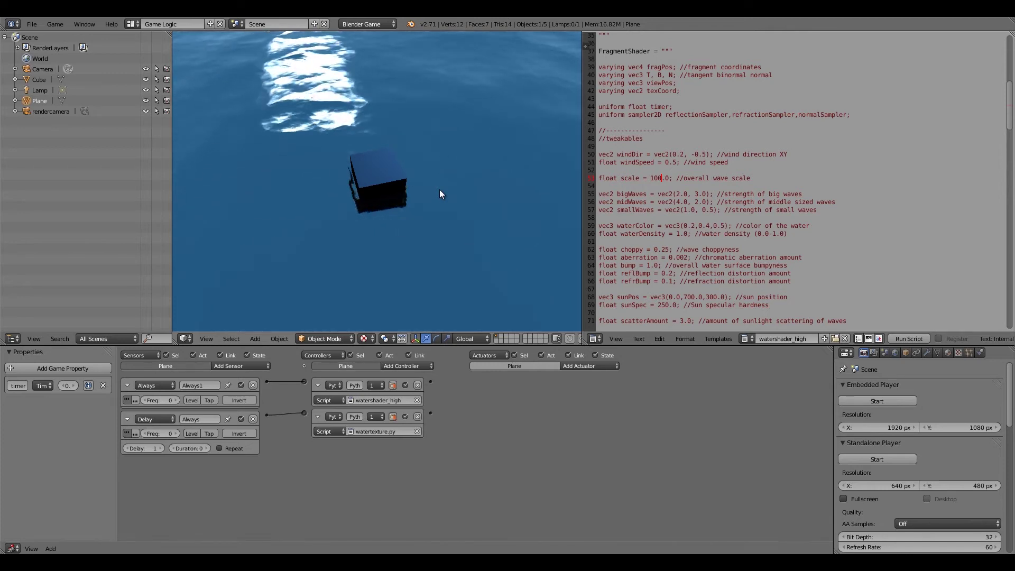
key(Escape)
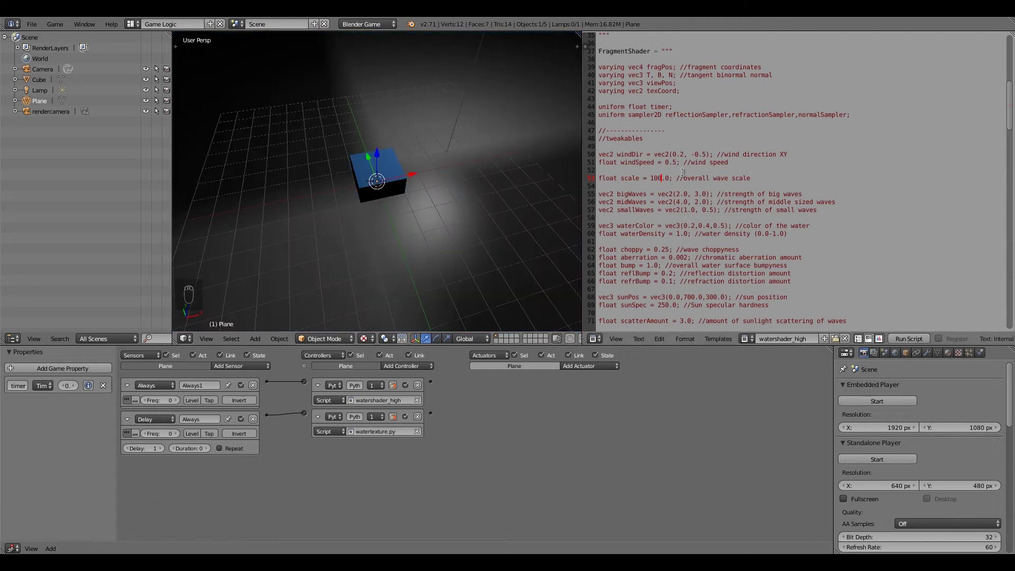
Step: Set the overall wave scale back to 350
key(BackSpace)
key(BackSpace)
key(BackSpace)
text(350)
click(675, 194)
scroll(674, 203, down, 1)
drag(641, 154, 699, 160)
click(626, 170)
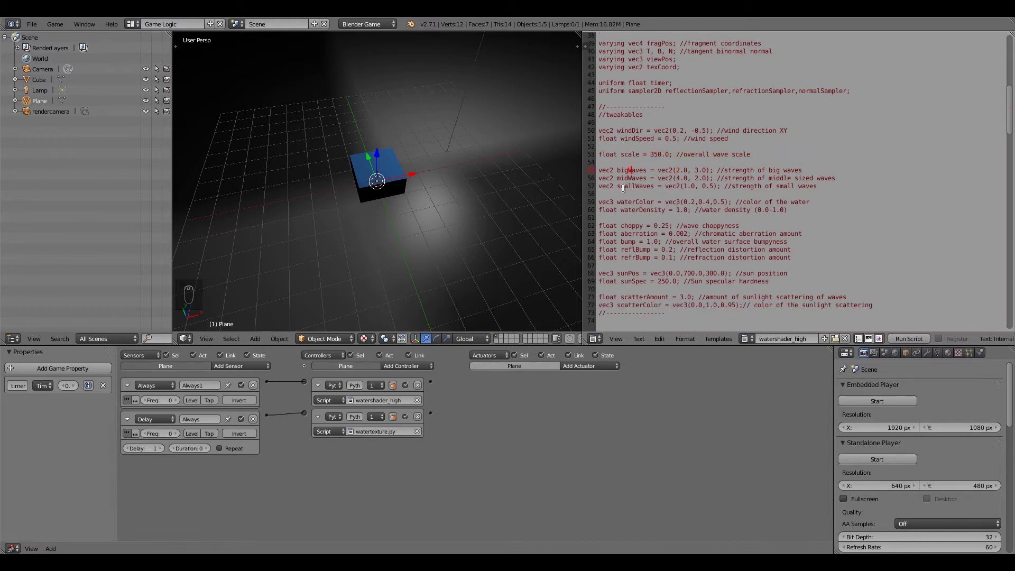
drag(617, 170, 636, 189)
click(630, 187)
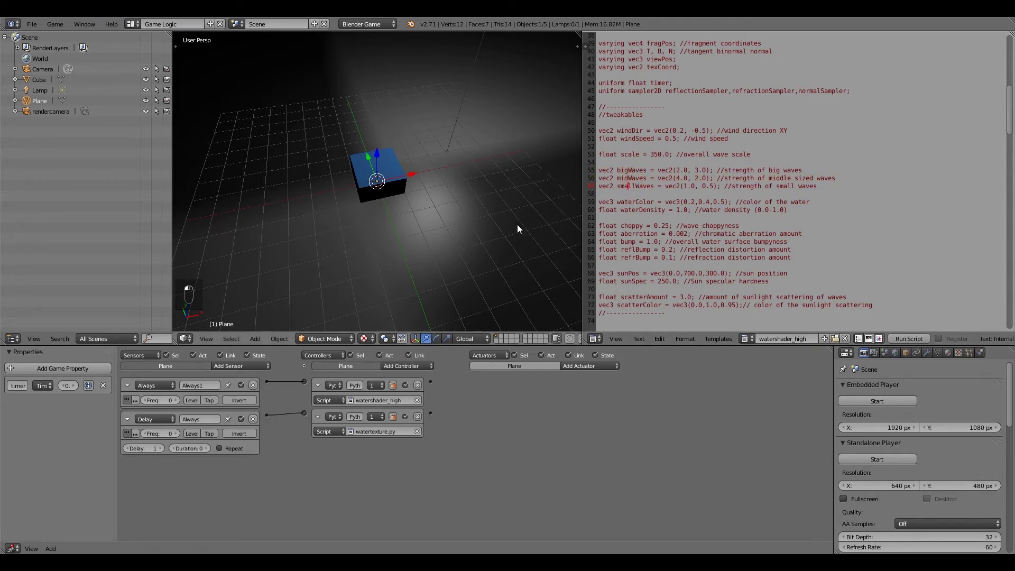
middle_drag(271, 242, 328, 252)
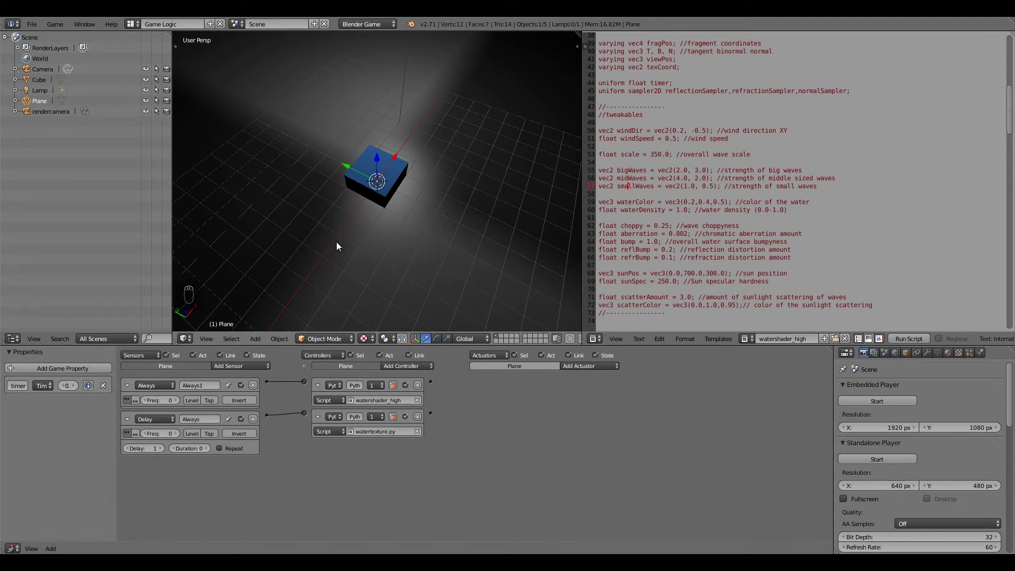
click(689, 178)
scroll(666, 216, down, 3)
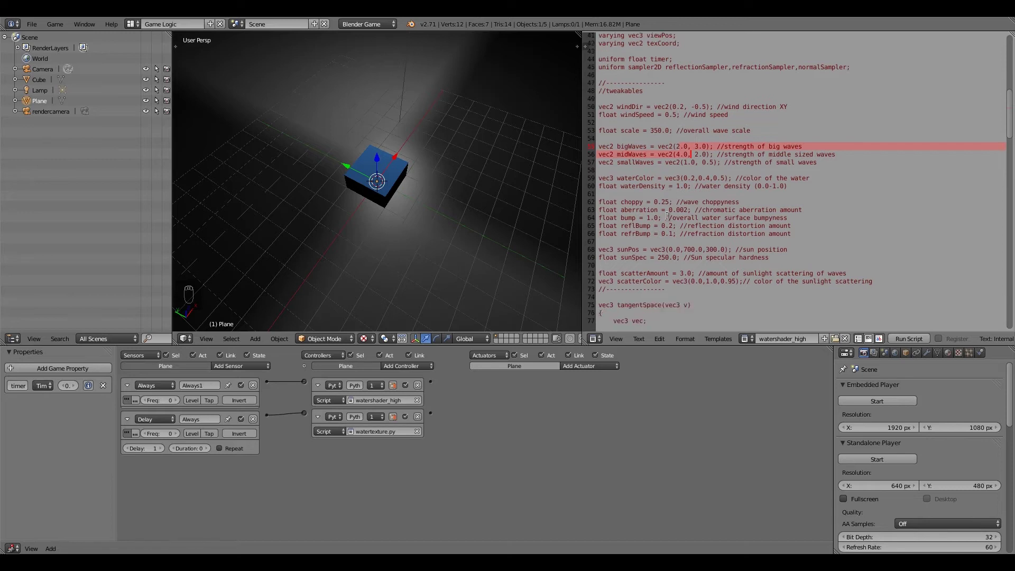
click(612, 131)
drag(612, 131, 654, 151)
click(630, 139)
middle_drag(438, 217, 457, 231)
scroll(382, 211, down, 3)
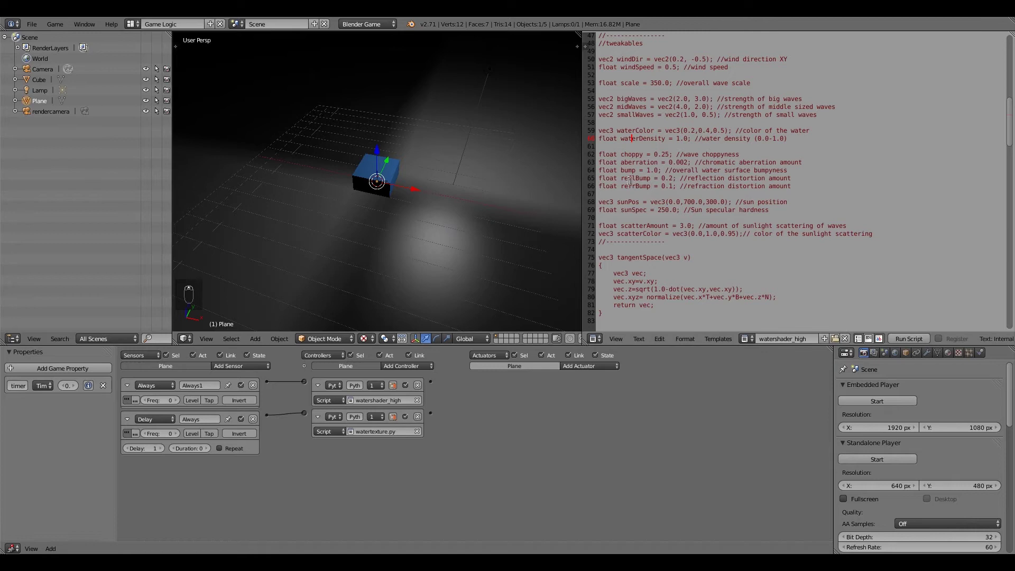
drag(685, 129, 697, 130)
drag(681, 130, 692, 130)
drag(714, 130, 720, 130)
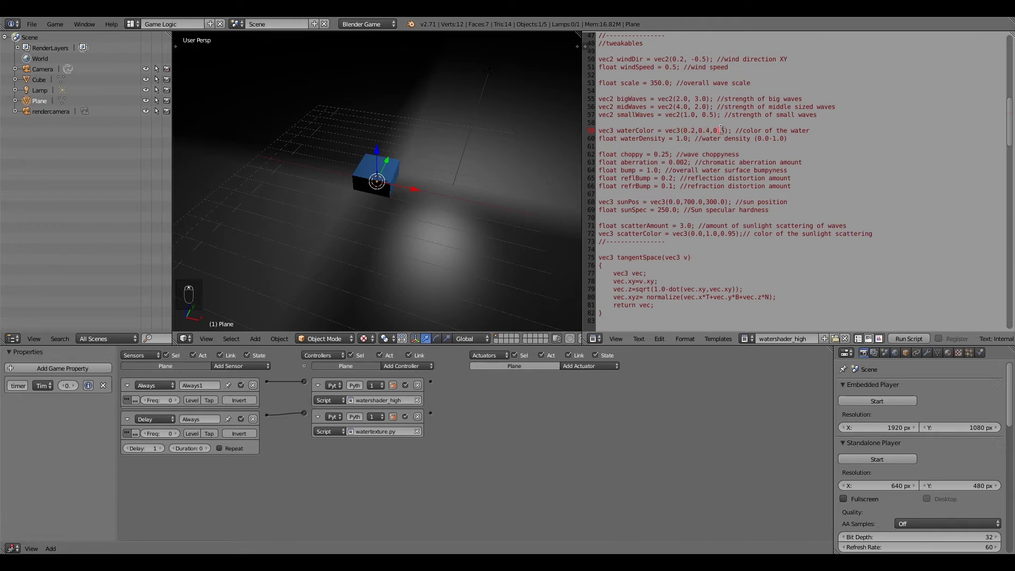
right_click(386, 174)
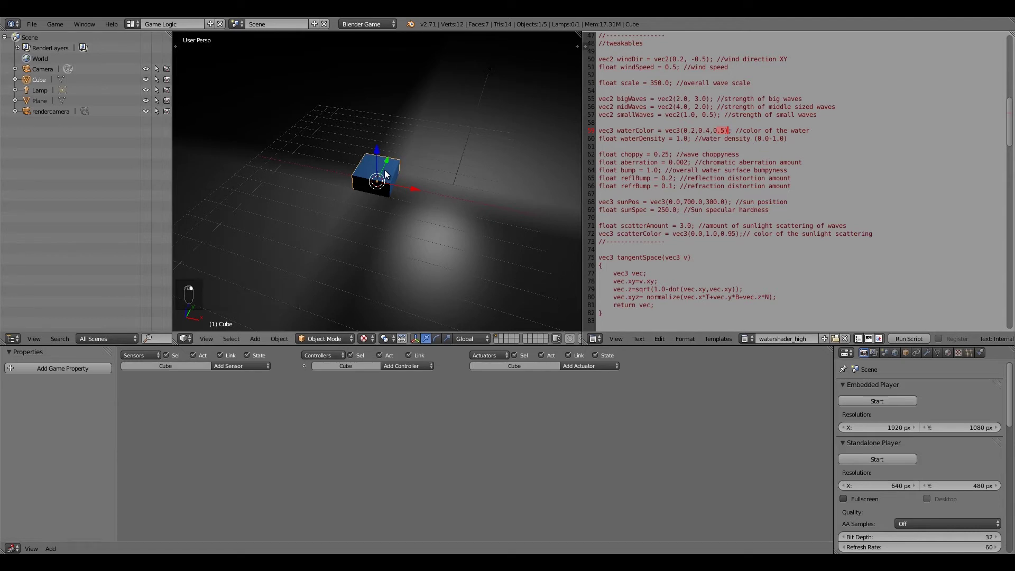
Step: Change the cube's diffuse material colour from blue to purple
click(947, 353)
scroll(893, 449, down, 2)
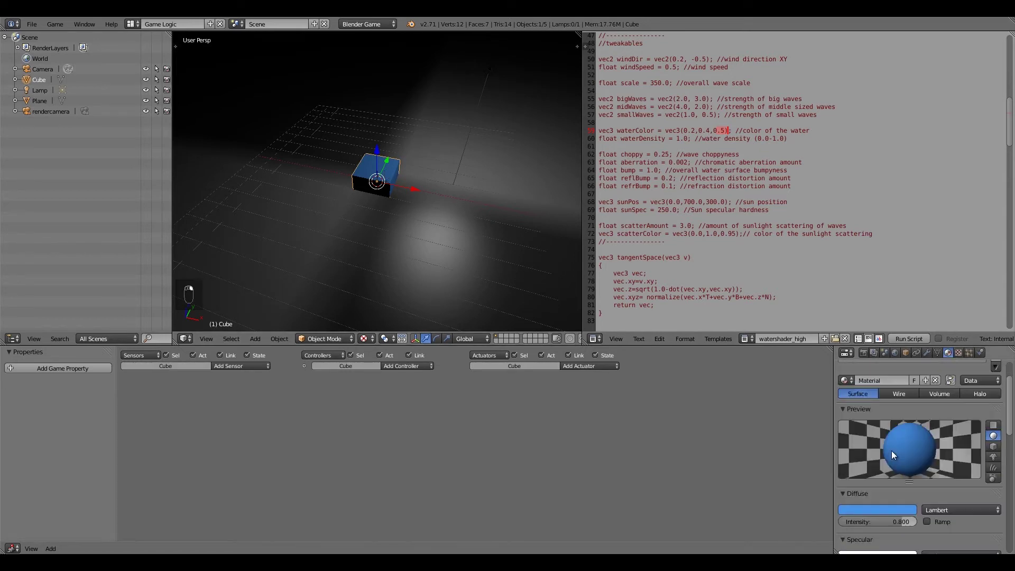
click(869, 510)
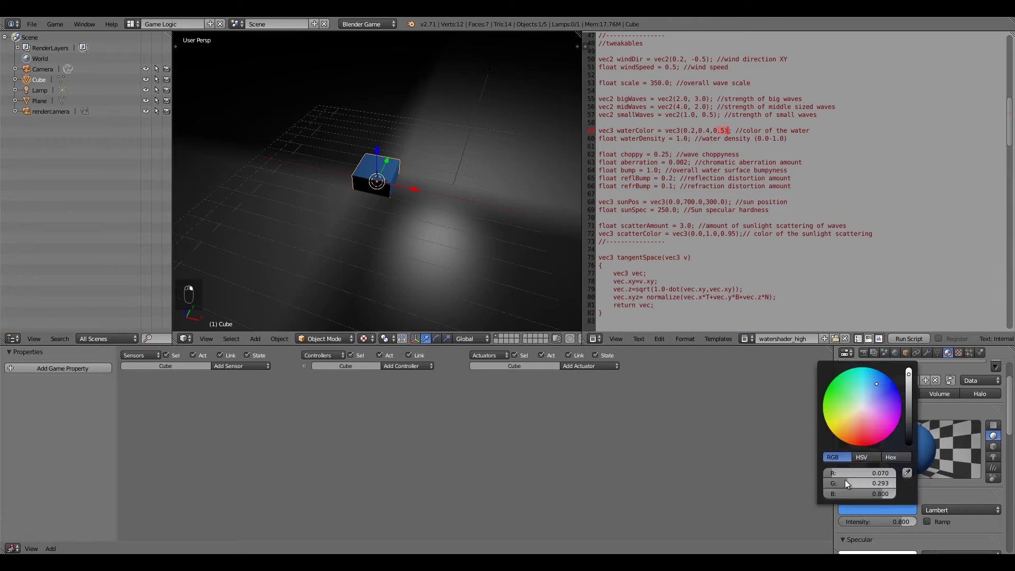
drag(857, 399, 928, 409)
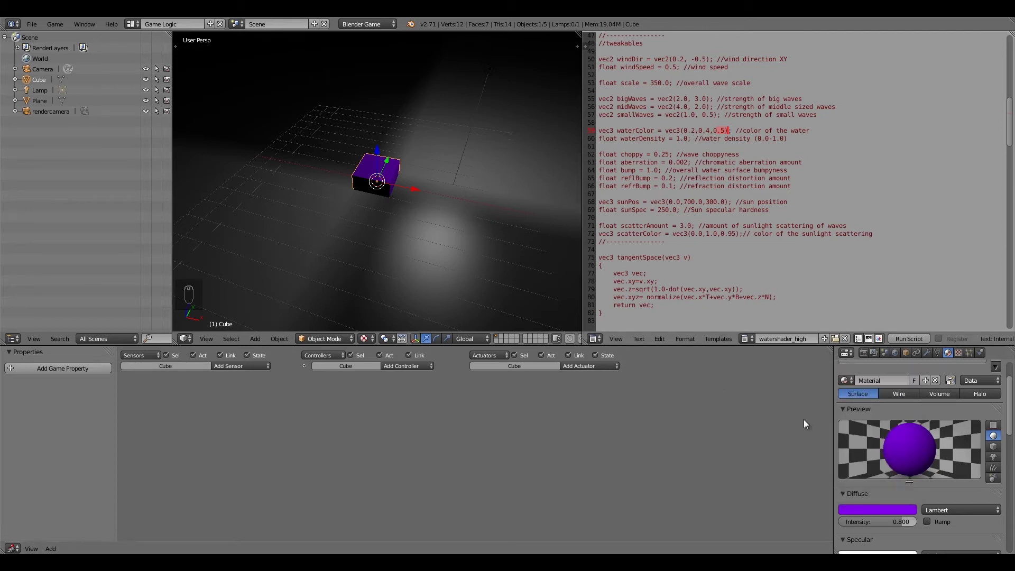
click(876, 509)
click(876, 506)
Step: Change waterColor to vec3(0.2,0.0,0.8)
key(BackSpace)
text(0)
click(888, 509)
key(BackSpace)
text(8)
Step: Preview the deep blue water in the game engine, then stop it
drag(742, 130, 809, 131)
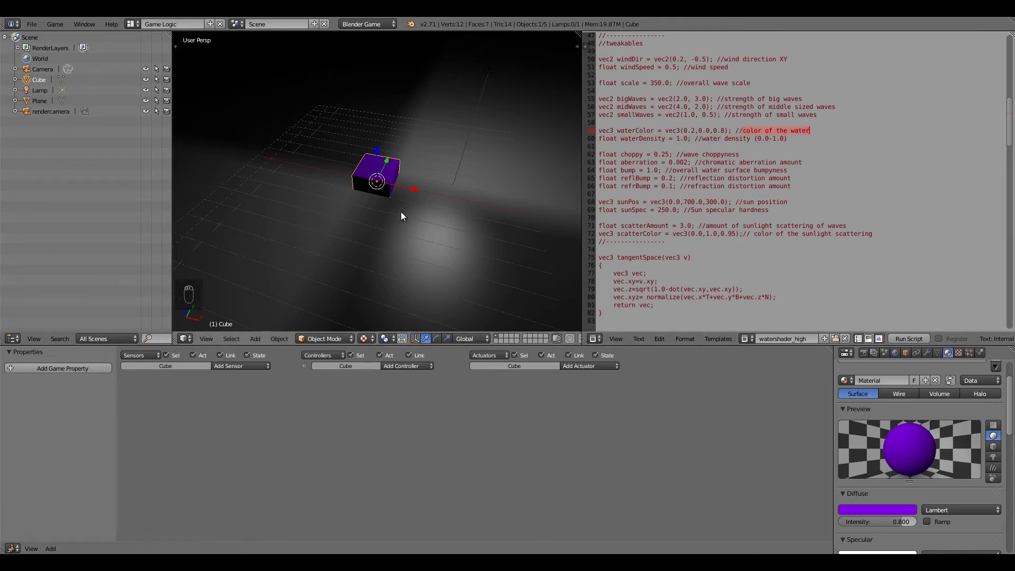
key(p)
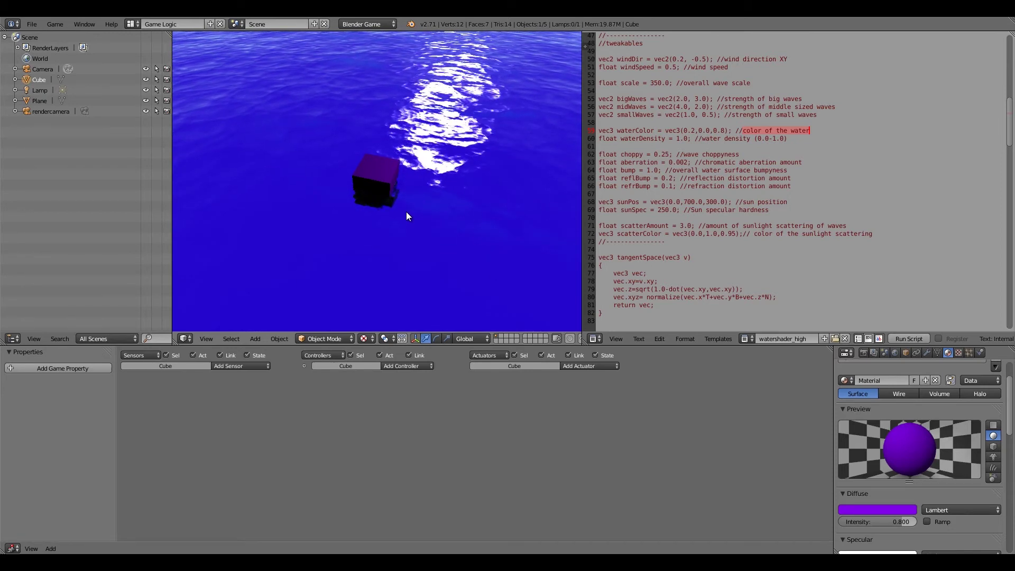
key(Escape)
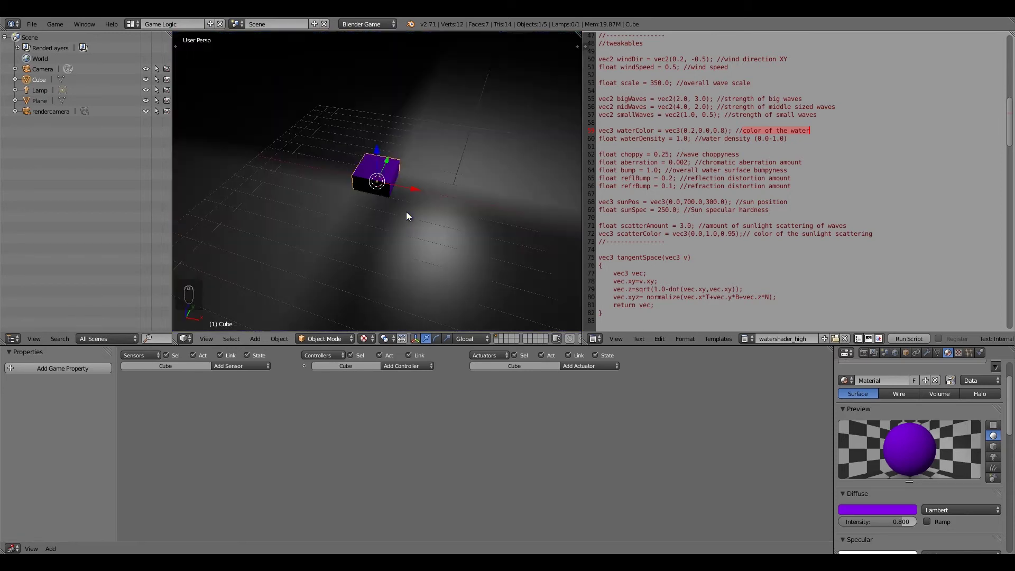
click(866, 509)
Step: Make the cube's diffuse colour yellow and set waterColor's blue to 0.0, green to 0.5
mouse_move(875, 394)
mouse_down()
mouse_move(864, 383)
mouse_move(870, 373)
mouse_move(802, 314)
mouse_move(693, 489)
mouse_move(698, 544)
mouse_up()
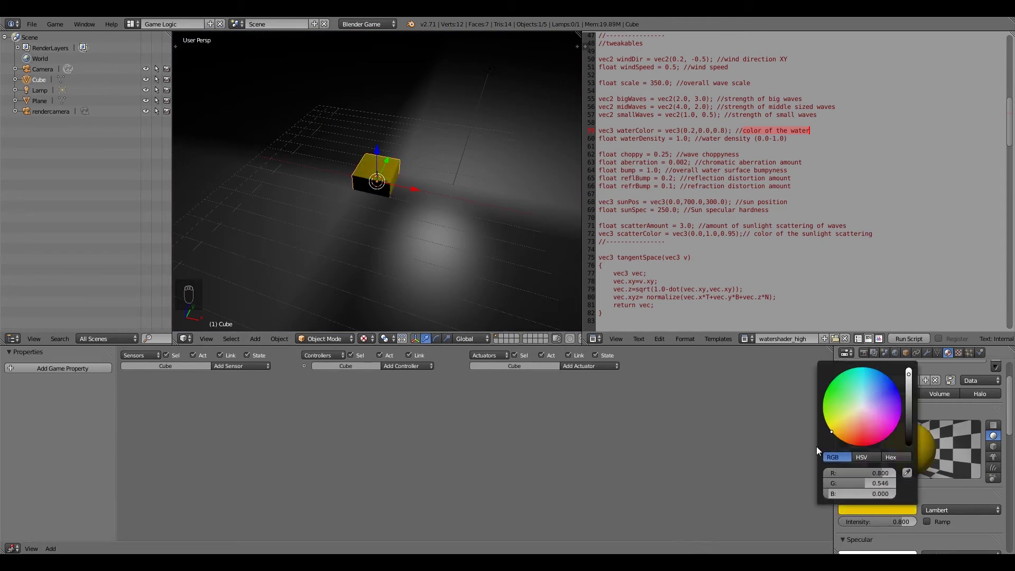
click(861, 508)
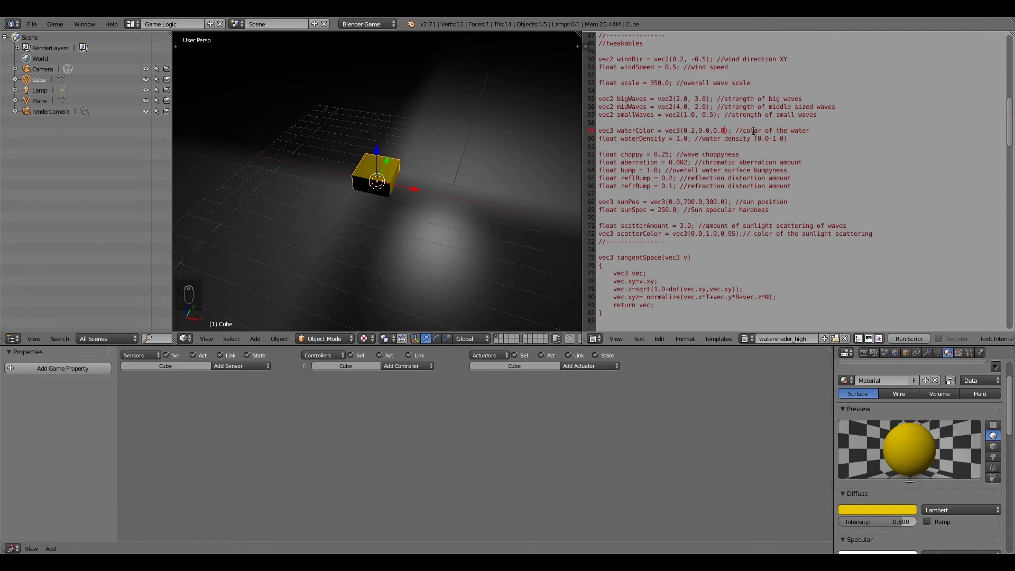
key(BackSpace)
text(0)
key(BackSpace)
text(5)
Step: Set waterColor's red to 0.8 and preview the golden vec3(0.8,0.5,0.0) water
click(694, 133)
click(854, 506)
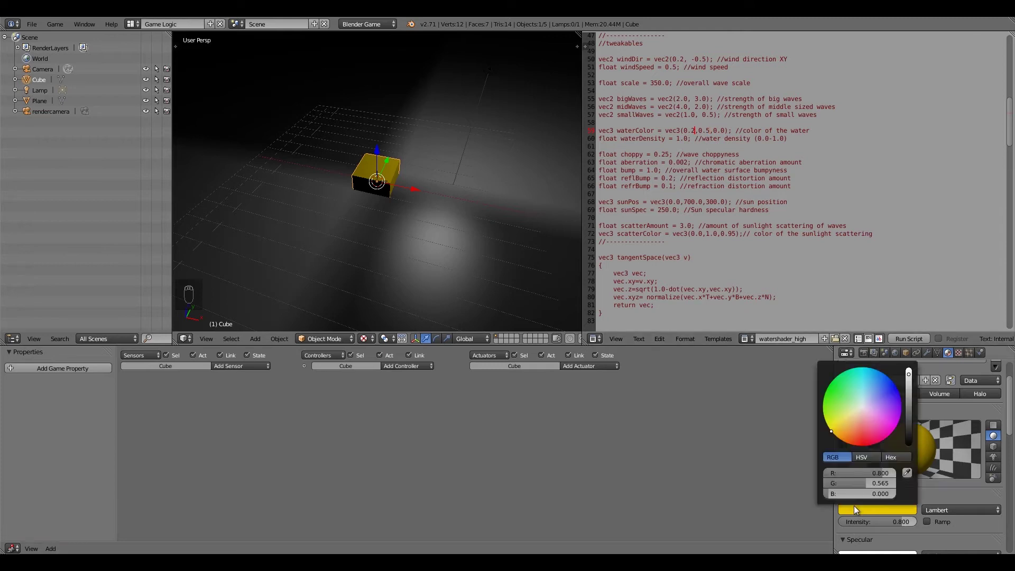
key(BackSpace)
text(8)
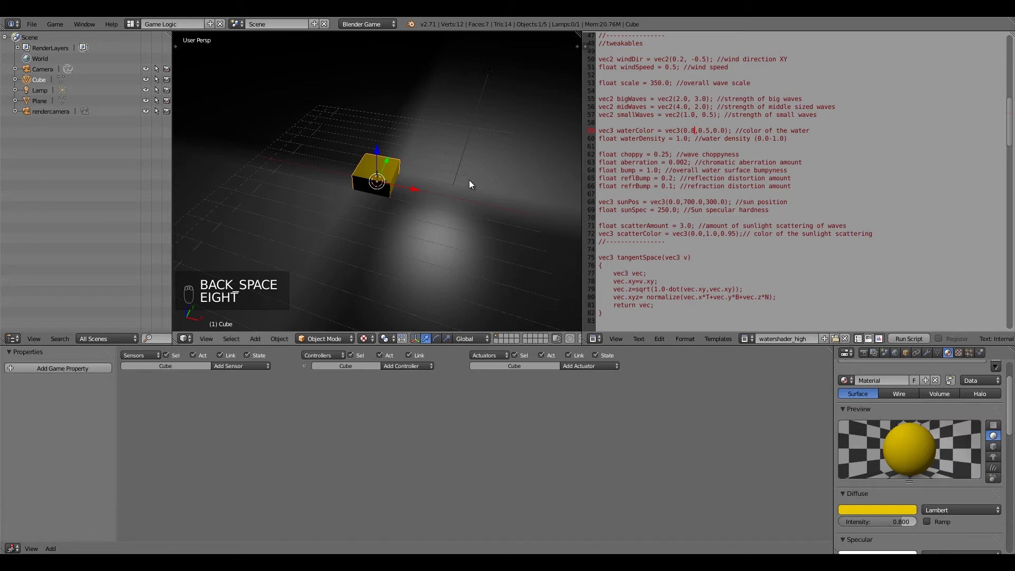
text(p)
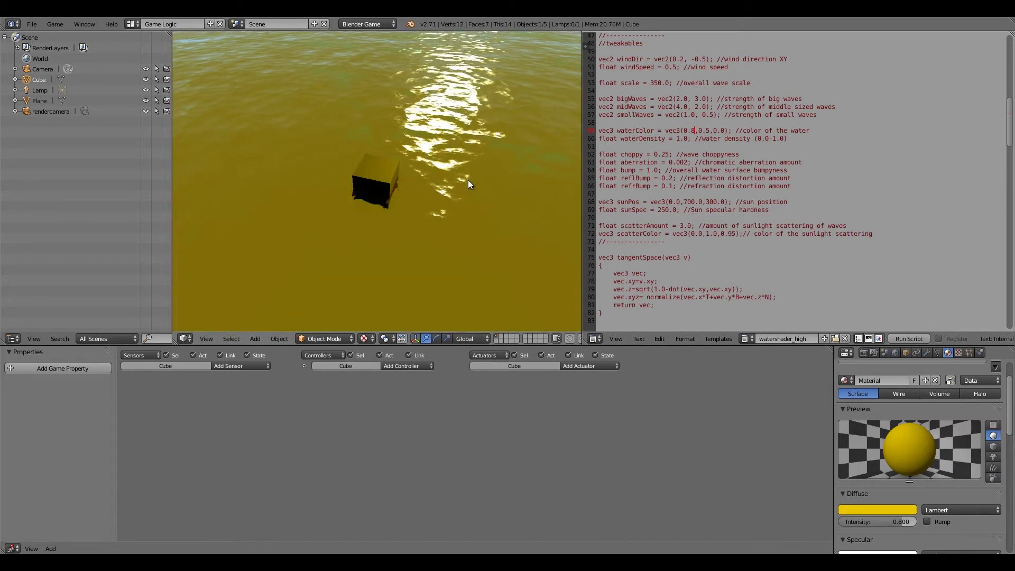
key(Escape)
Step: Undo the water colour edits to restore vec3(0.2,0.0,0.8)
key(ctrl+z)
key(ctrl+z)
key(ctrl+z)
key(ctrl+z)
key(ctrl+z)
key(ctrl+z)
key(ctrl+z)
key(ctrl+z)
key(ctrl+z)
key(ctrl+z)
key(ctrl+z)
key(ctrl+z)
key(ctrl+z)
double_click(665, 142)
triple_click(665, 142)
click(709, 162)
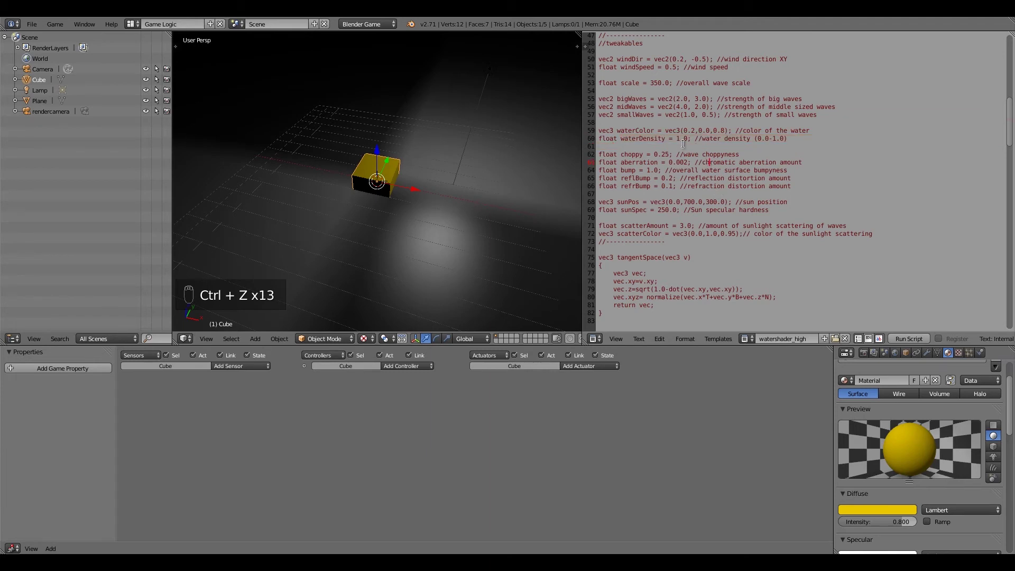
Step: Set waterDensity to 0.2 and preview the clearer water twice from a pulled-back view
middle_drag(402, 174, 417, 185)
scroll(417, 185, down, 3)
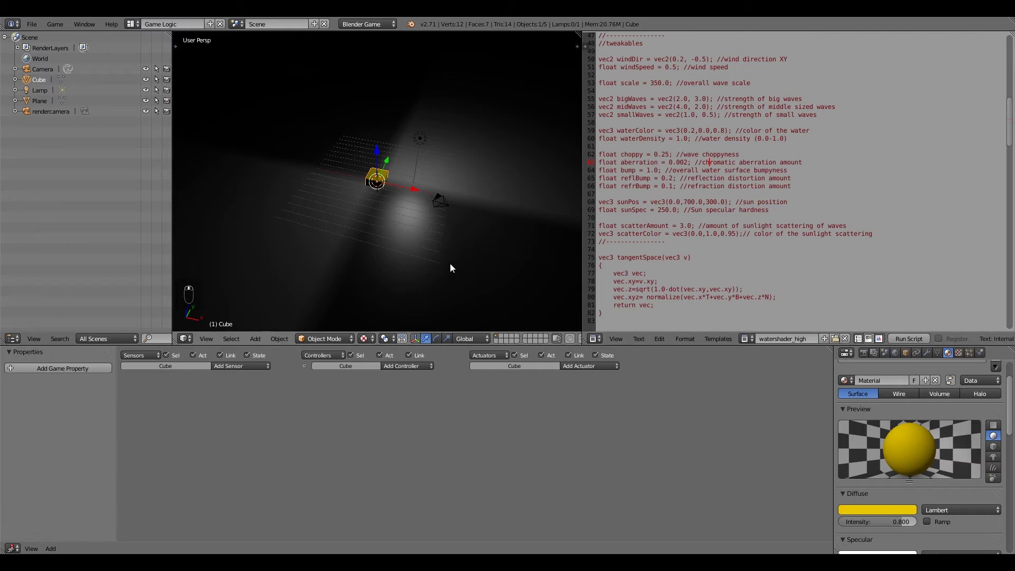
middle_drag(449, 263, 443, 271)
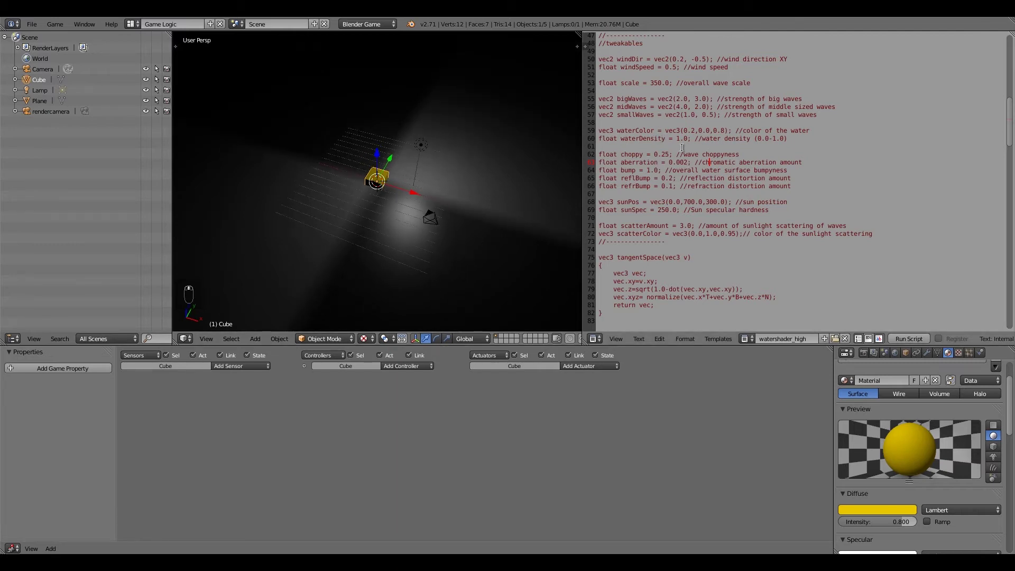
key(BackSpace)
key(BackSpace)
key(BackSpace)
text(0.2)
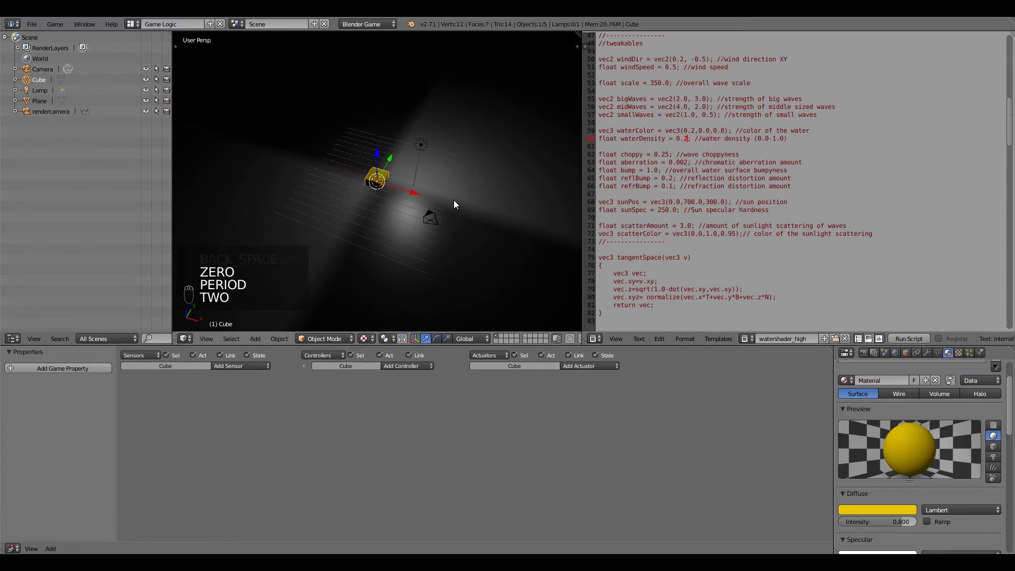
text(p)
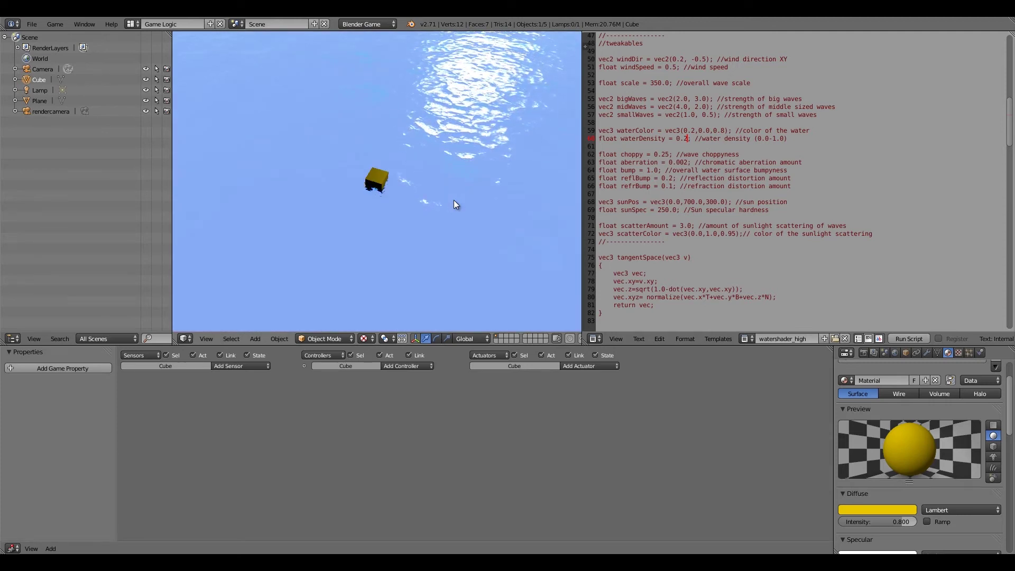
key(Escape)
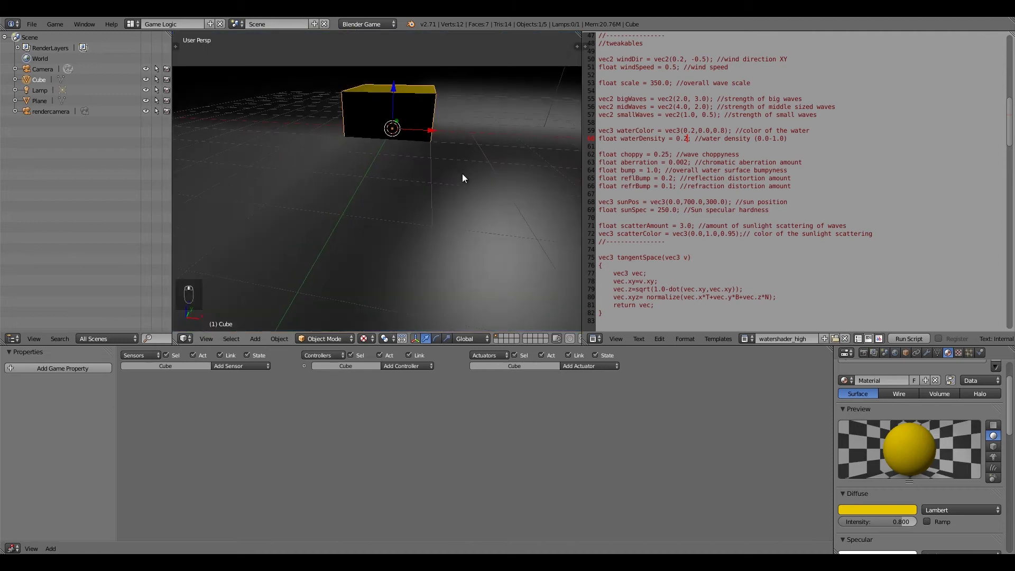
key(p)
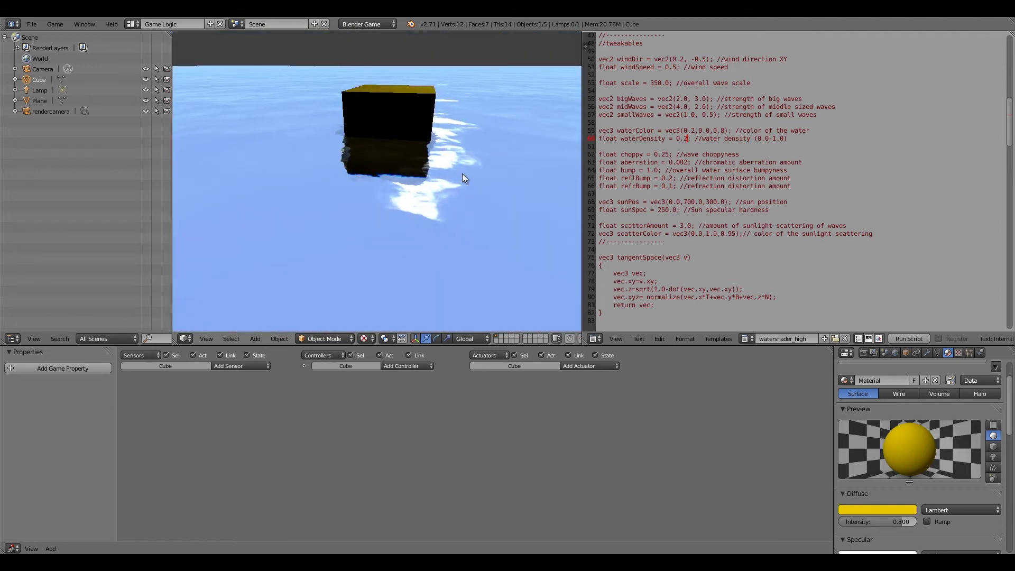
key(Escape)
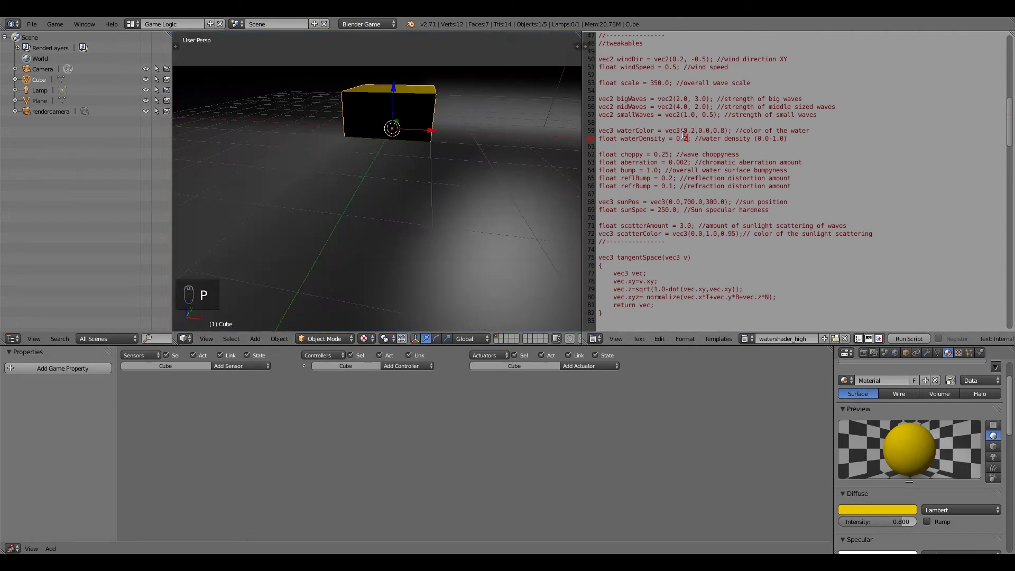
Step: Set waterDensity to 3.0 and preview the deep blue water, including from a front view
key(BackSpace)
key(BackSpace)
key(BackSpace)
text(3.0)
text(p)
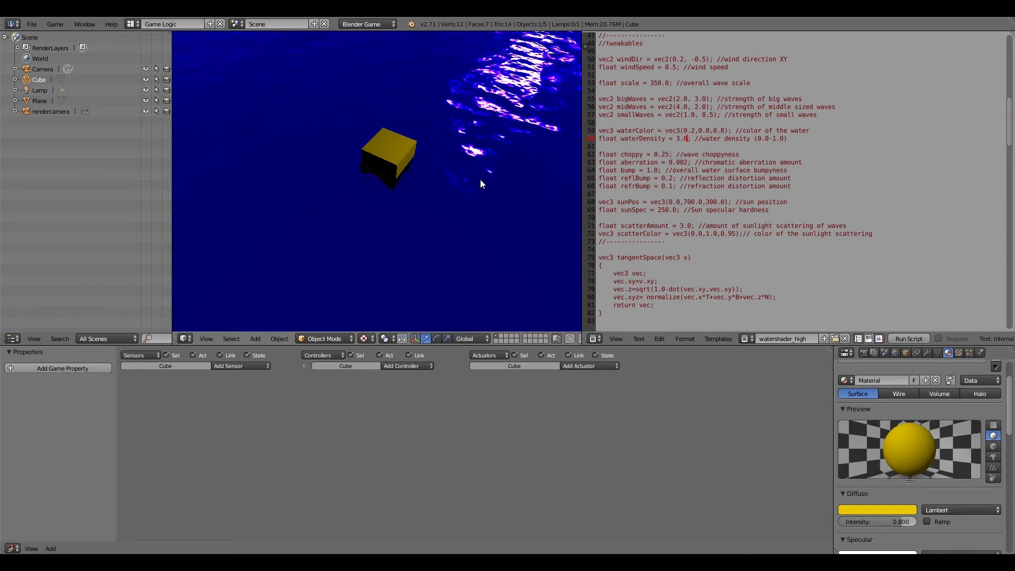
key(Escape)
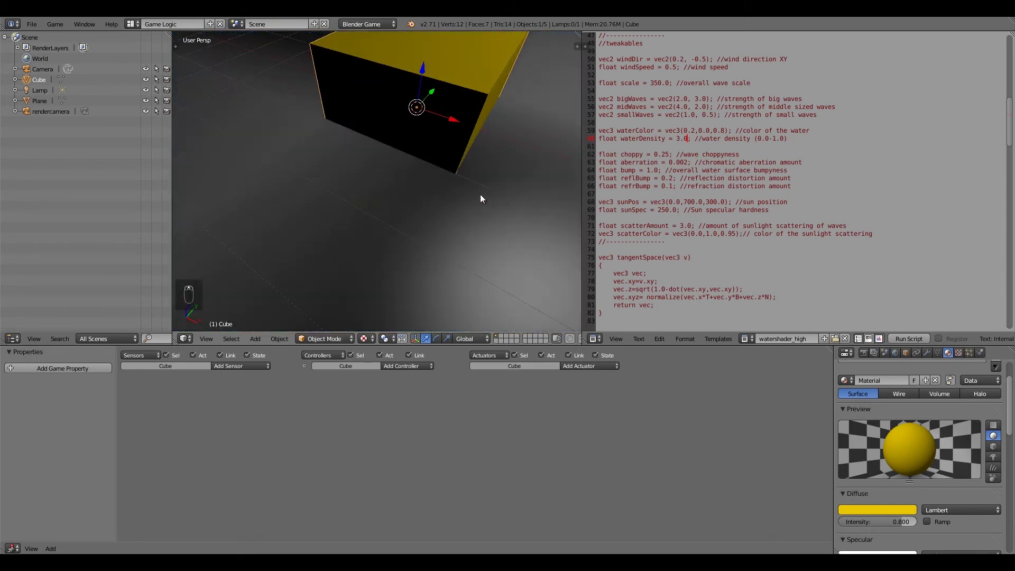
key(KP_0)
key(p)
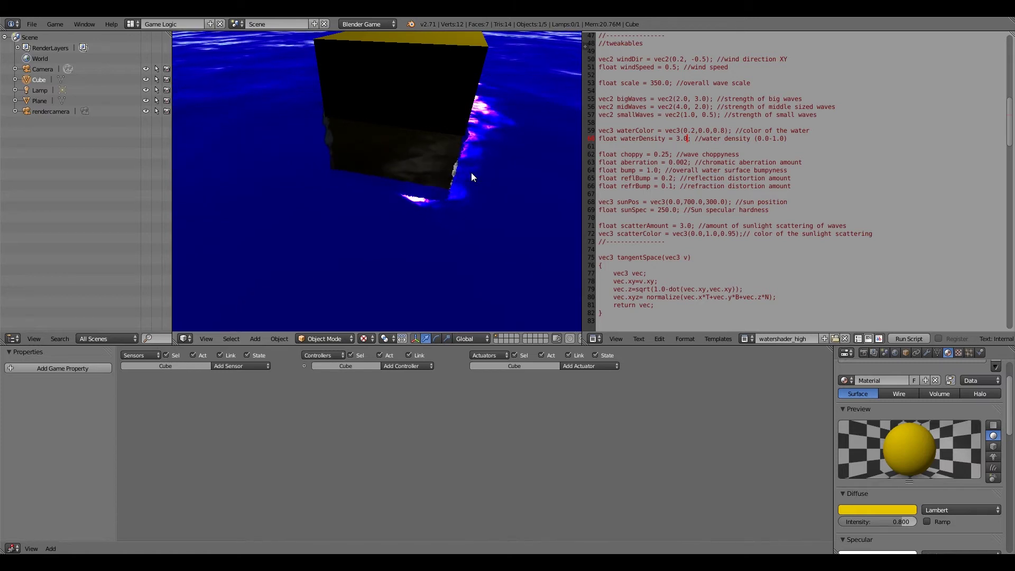
key(Escape)
Step: Set waterDensity back to 1.0 and look down on the cube
key(BackSpace)
key(BackSpace)
key(BackSpace)
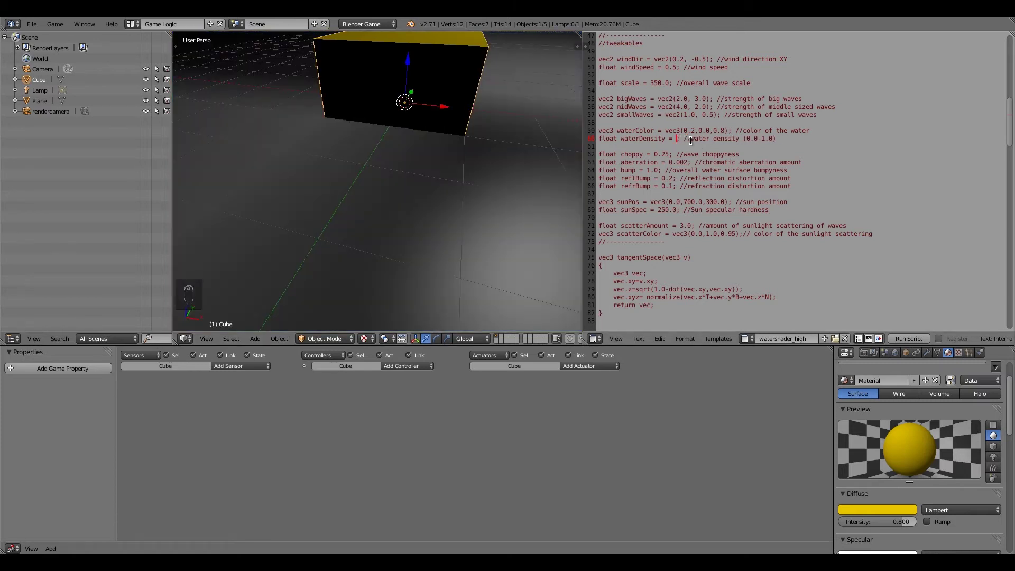
text(1.0)
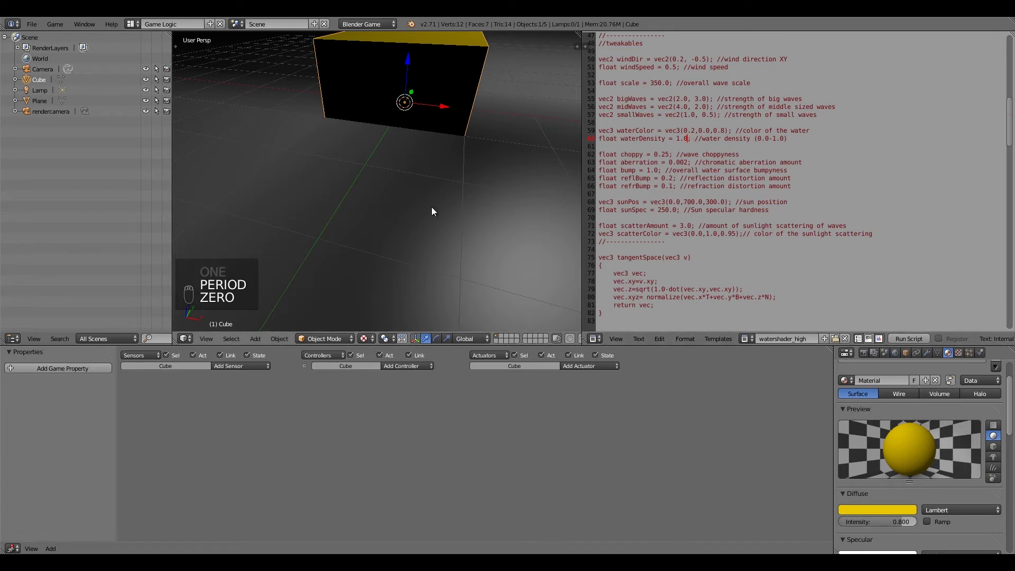
scroll(417, 178, down, 5)
middle_drag(417, 173, 454, 166)
scroll(696, 155, down, 1)
scroll(696, 162, up, 1)
scroll(686, 171, down, 1)
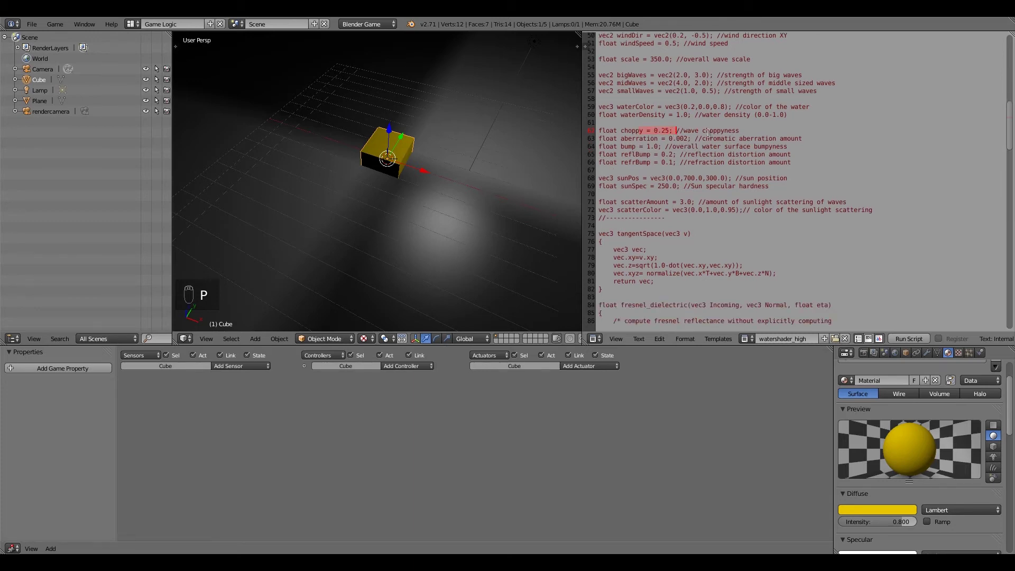
Step: Change choppy to 1.0 and preview the choppier waves twice
middle_drag(435, 220, 449, 215)
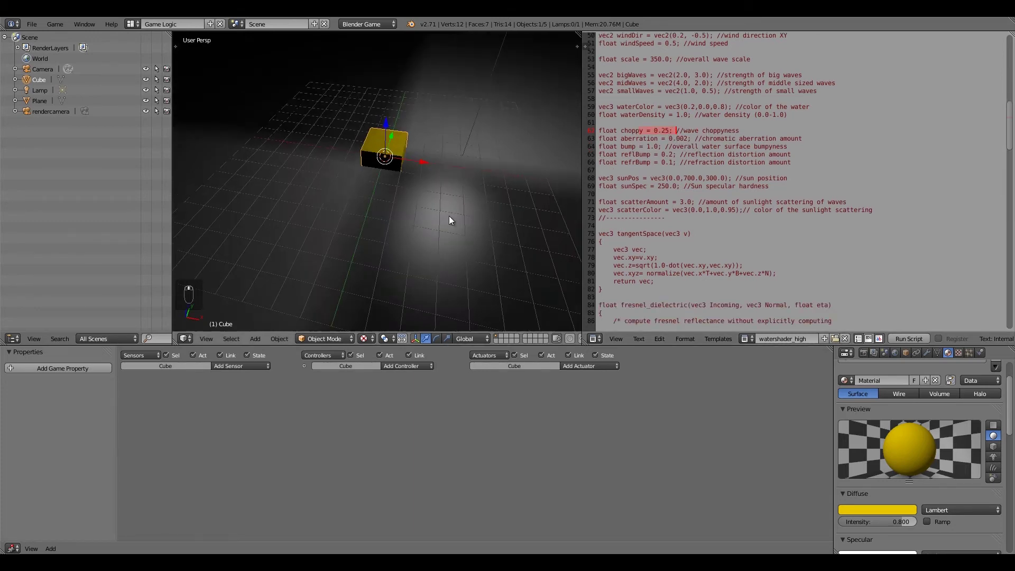
key(BackSpace)
key(BackSpace)
key(BackSpace)
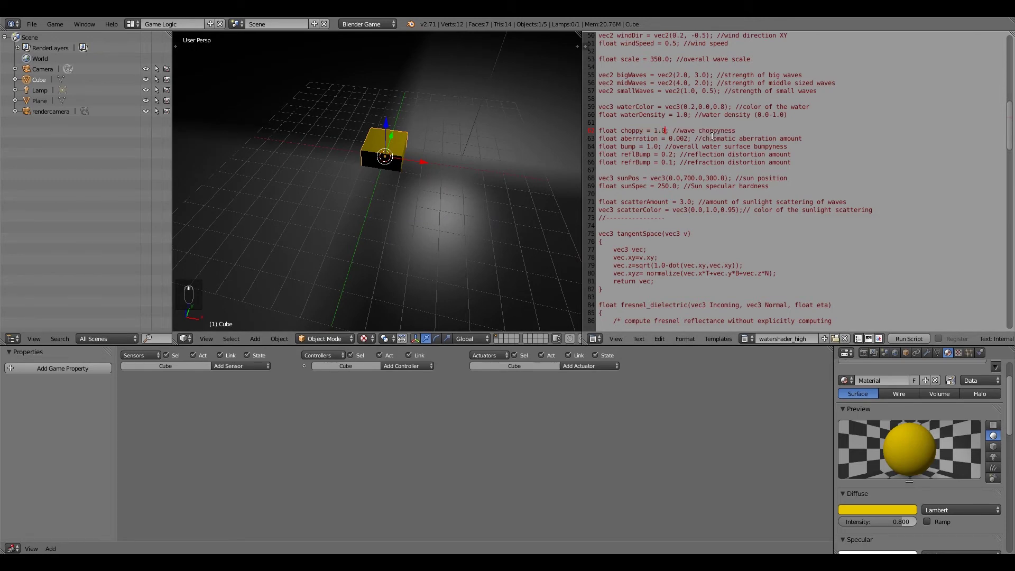
key(p)
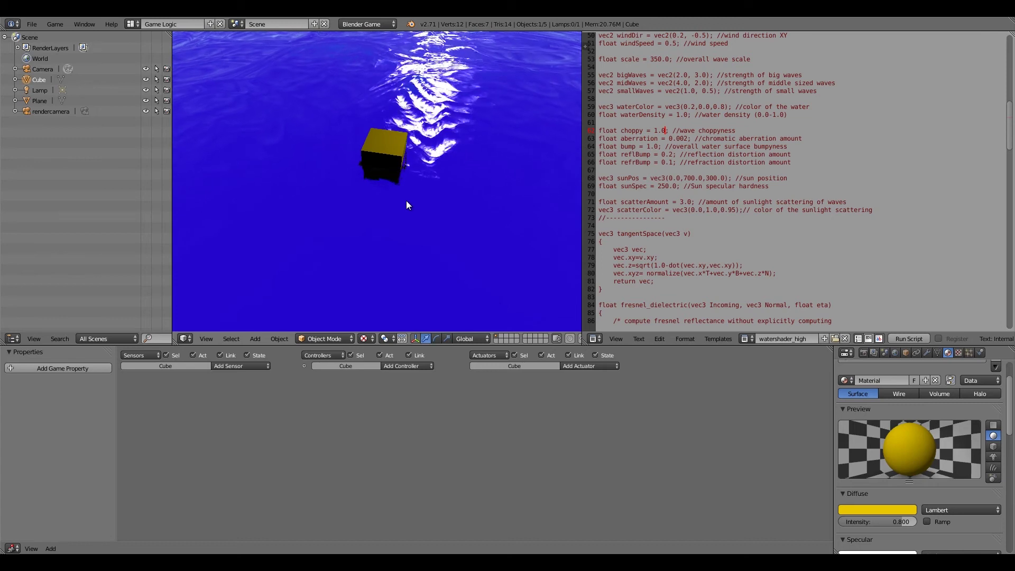
key(Escape)
middle_drag(396, 248, 405, 218)
key(p)
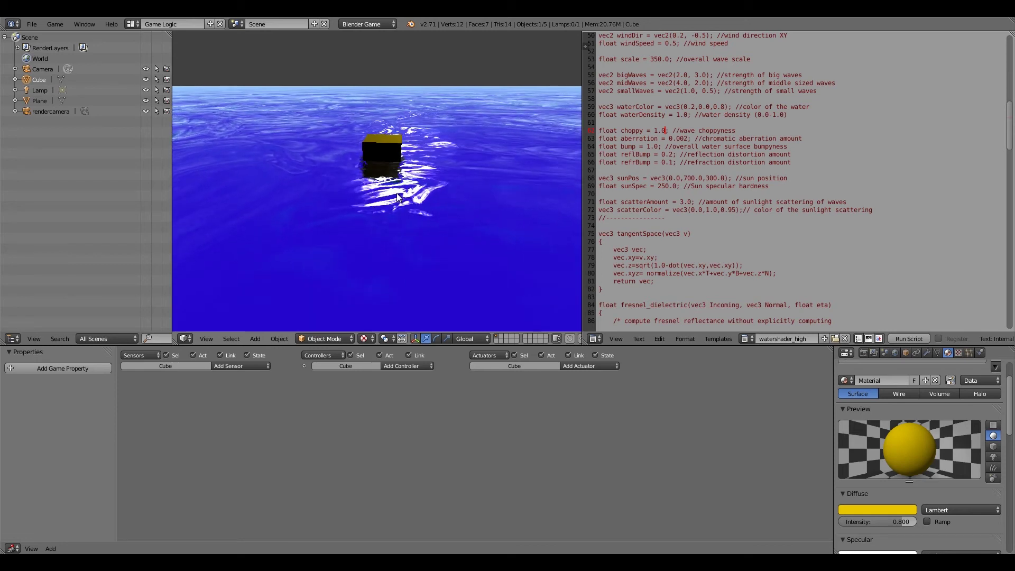
key(Escape)
Step: Set choppy back to 0.25, keeping its comment on the same line
key(BackSpace)
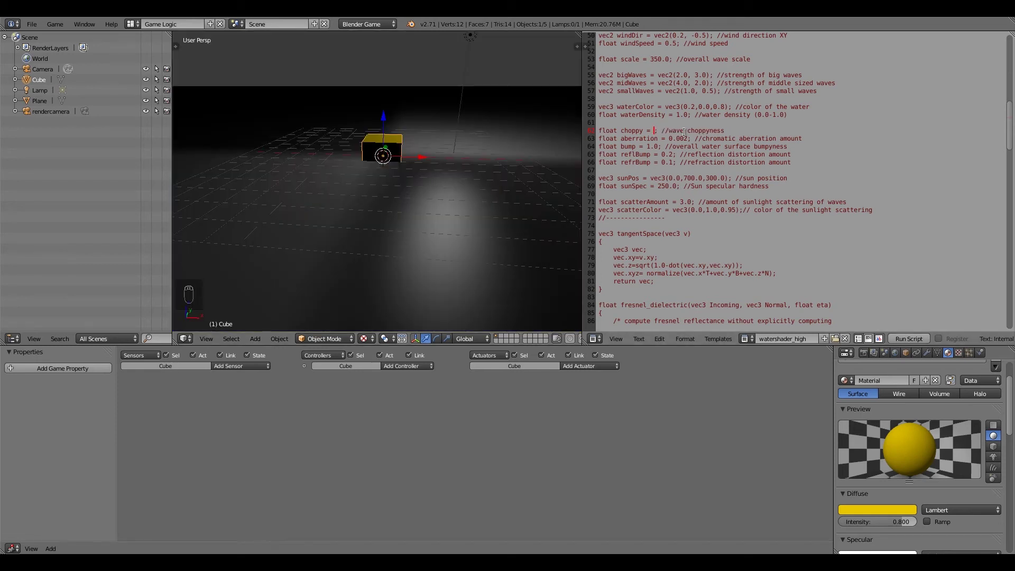
text(25)
key(Return)
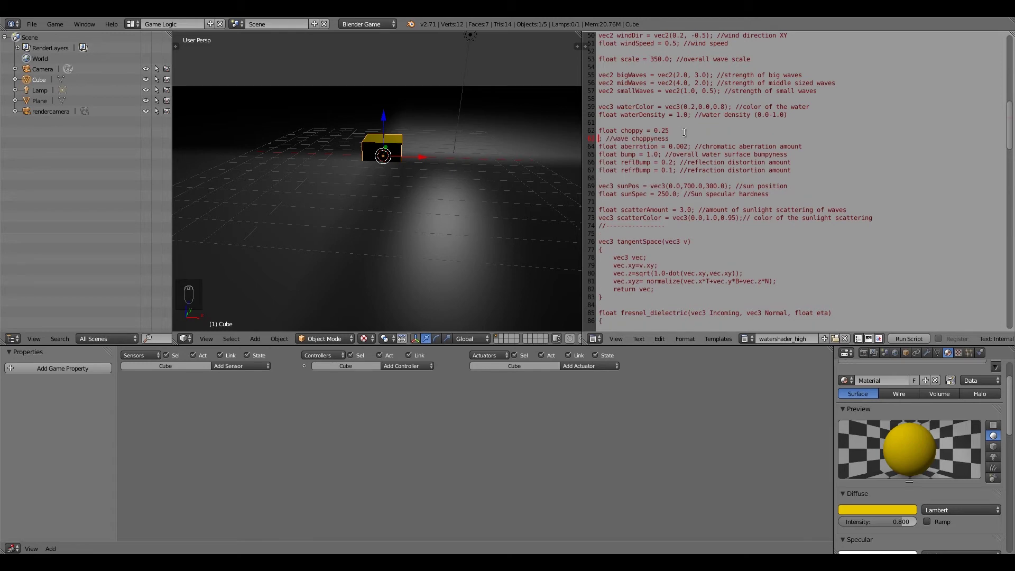
key(BackSpace)
drag(651, 139, 771, 139)
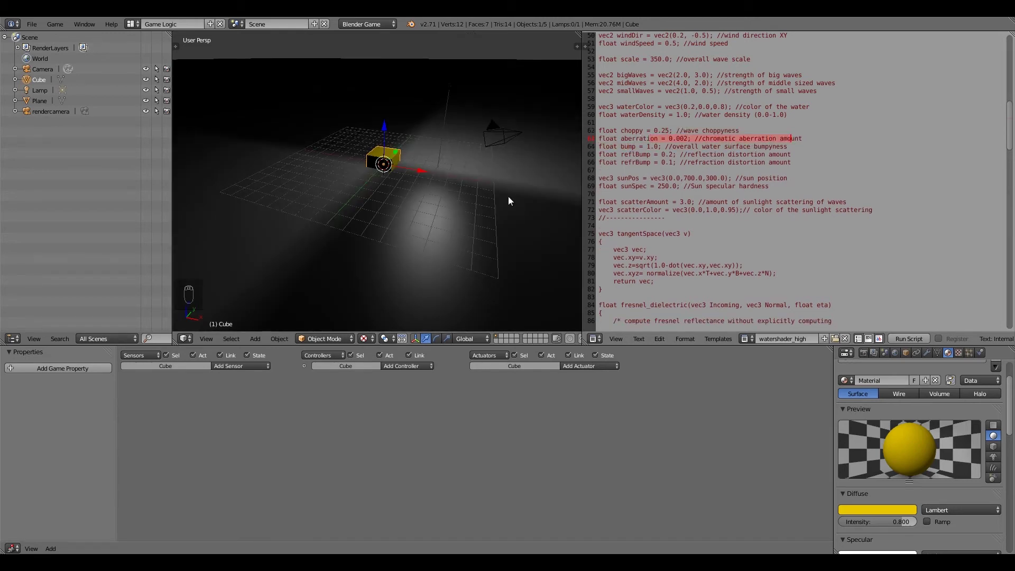
Step: Preview the water repeatedly with chromatic aberration at 0.2
middle_drag(425, 189, 452, 192)
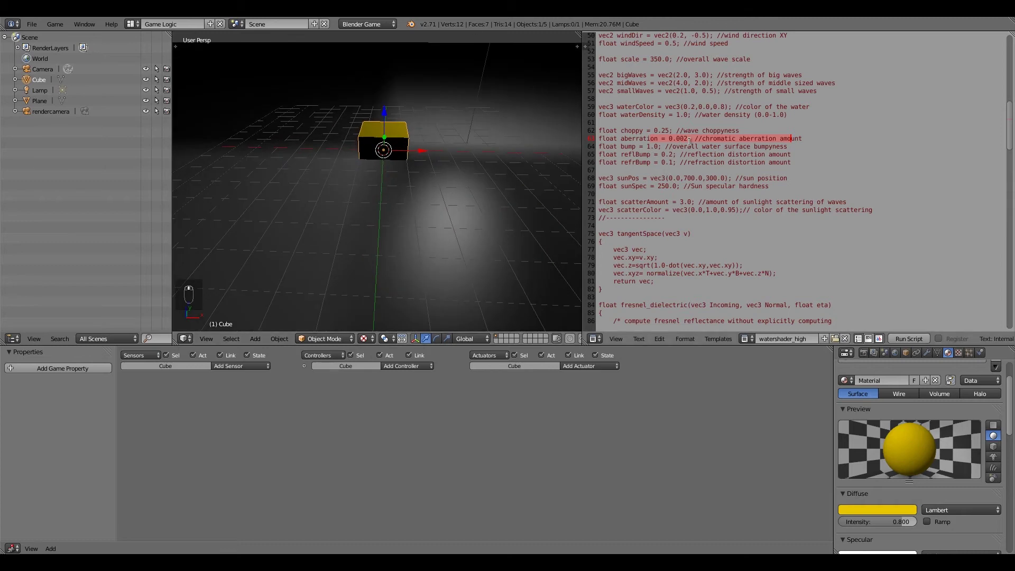
key(BackSpace)
key(BackSpace)
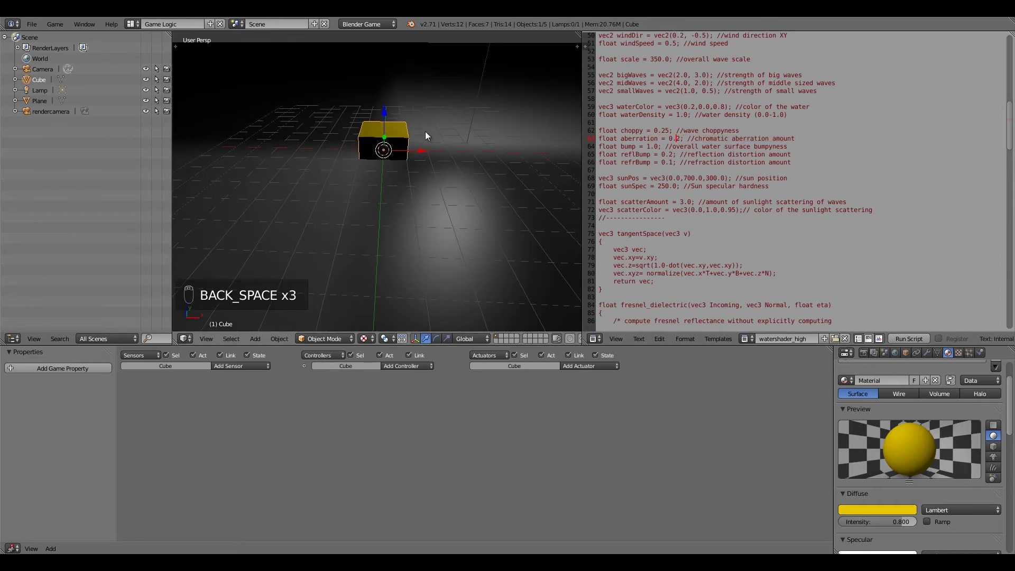
key(p)
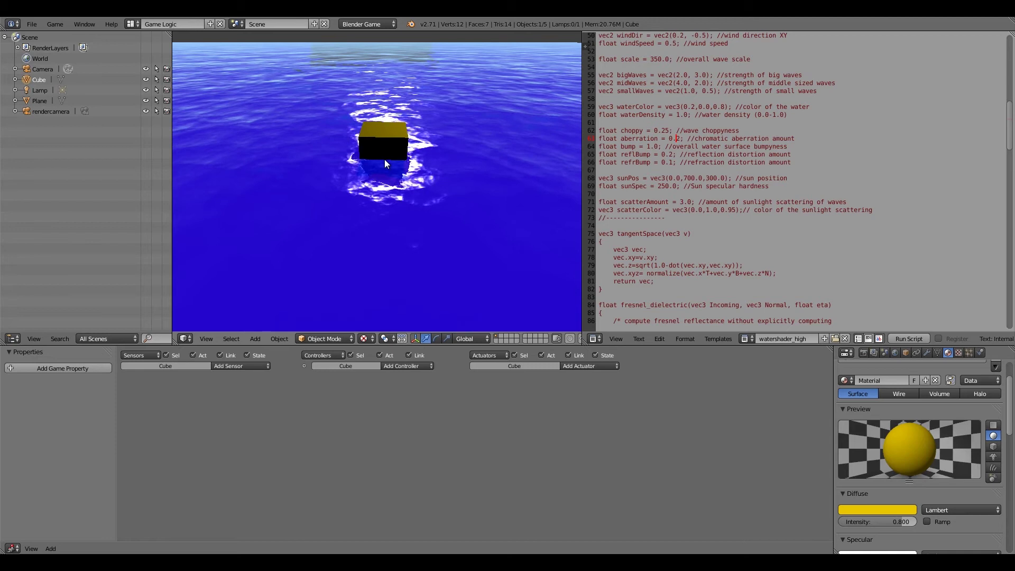
key(Escape)
key(p)
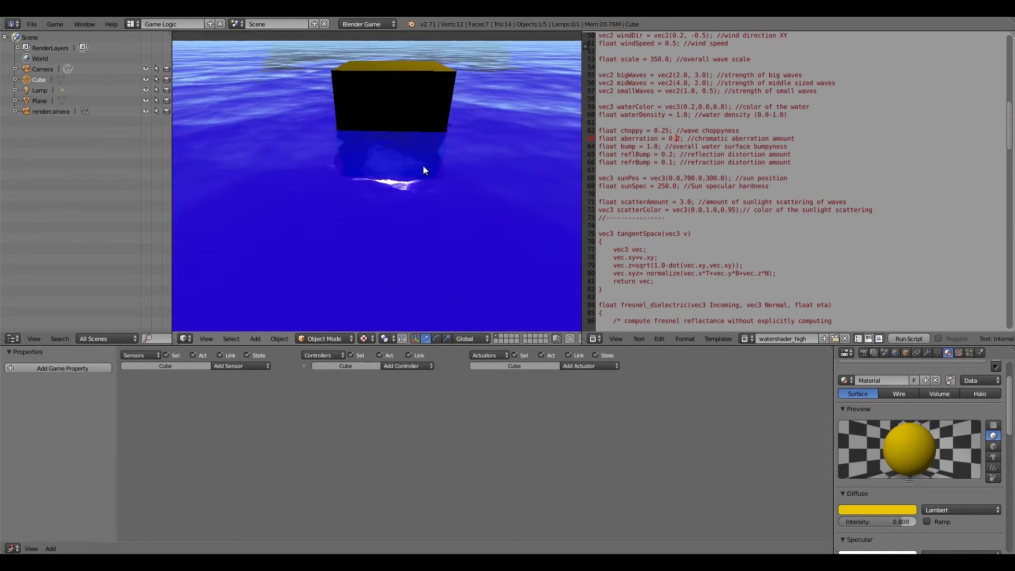
key(Escape)
scroll(423, 166, down, 3)
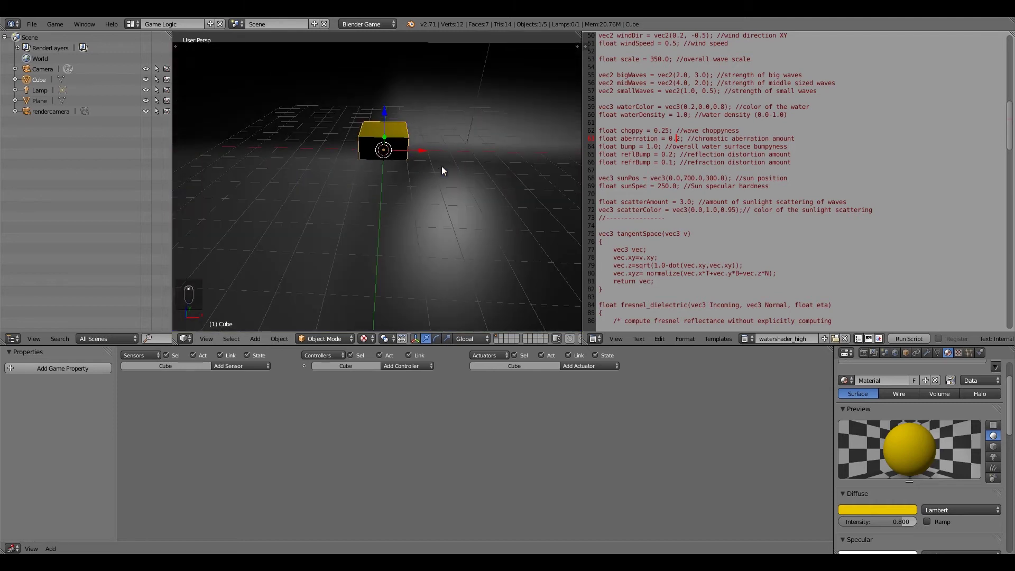
key(p)
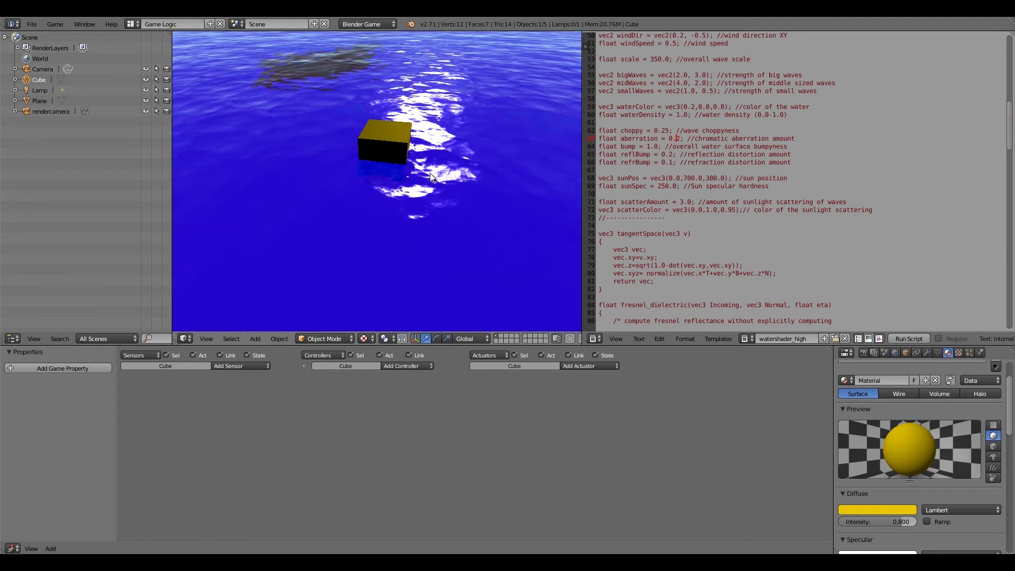
key(Escape)
key(p)
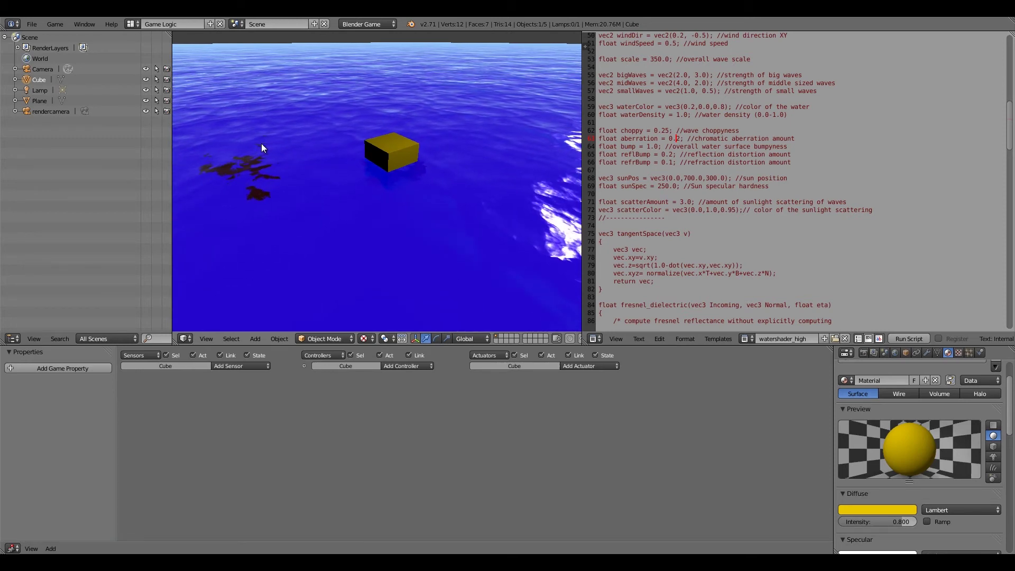
key(Escape)
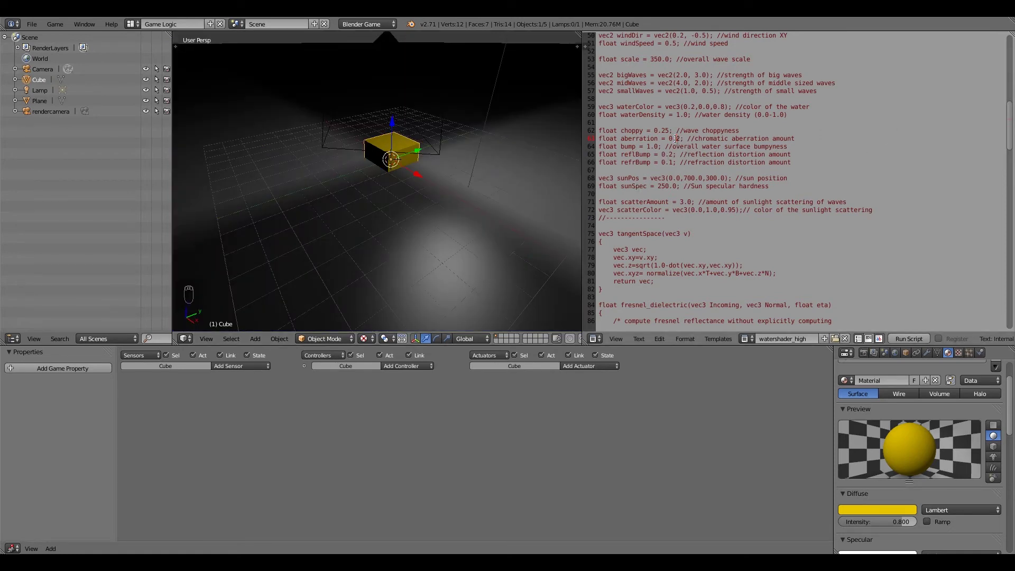
Step: Change aberration to 0.002 and preview the result
text(00)
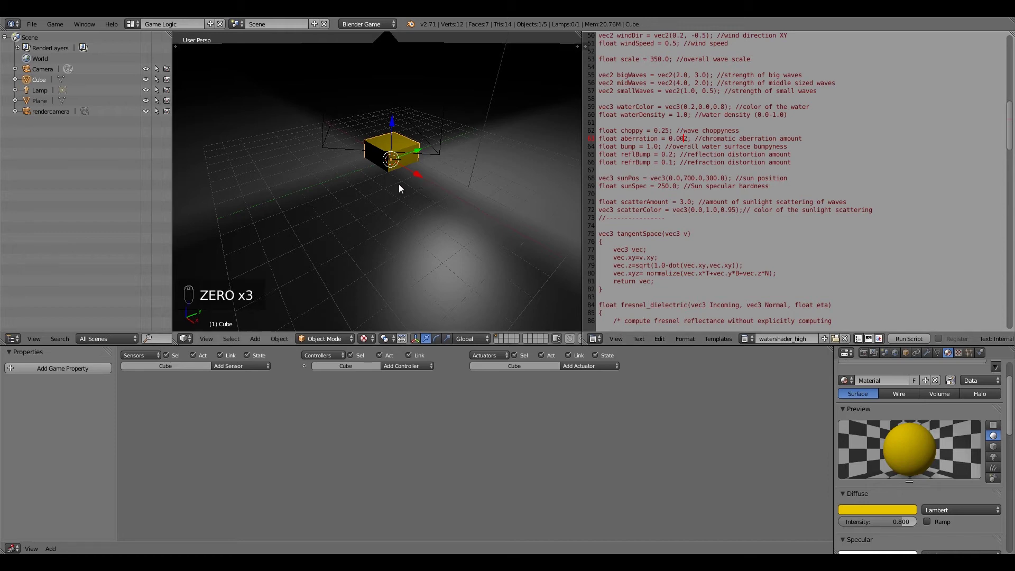
text(p)
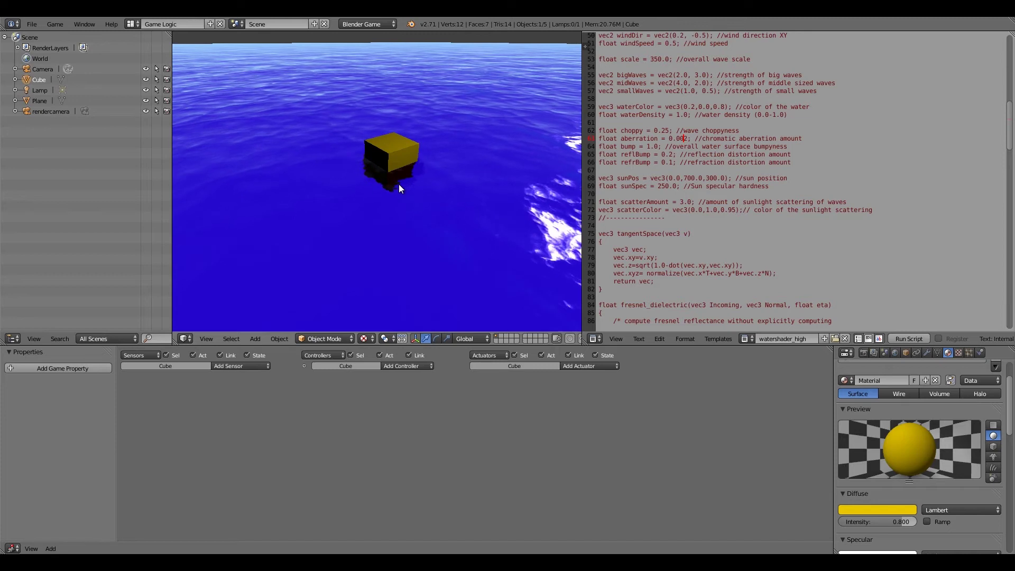
key(Escape)
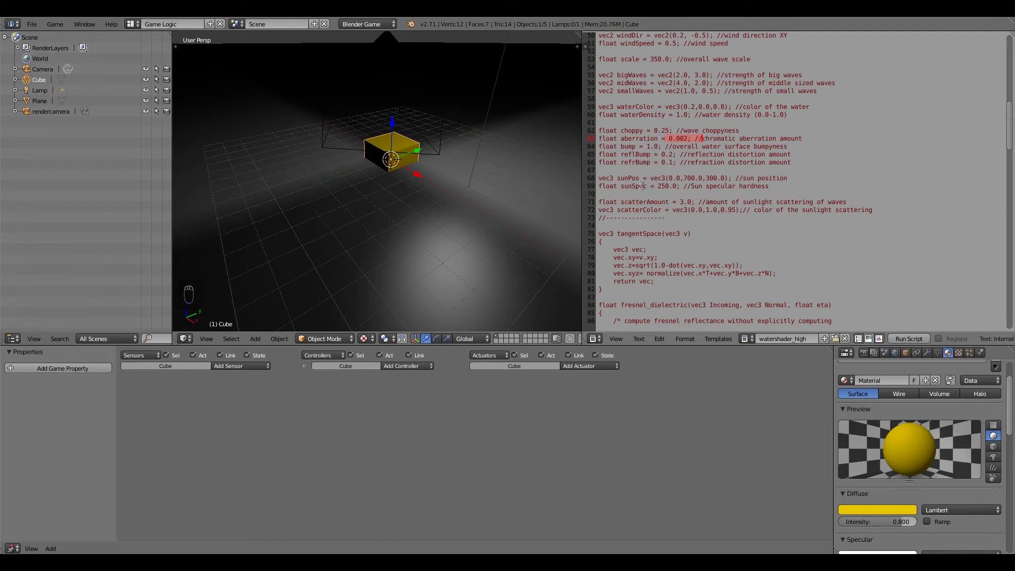
middle_drag(452, 202, 507, 196)
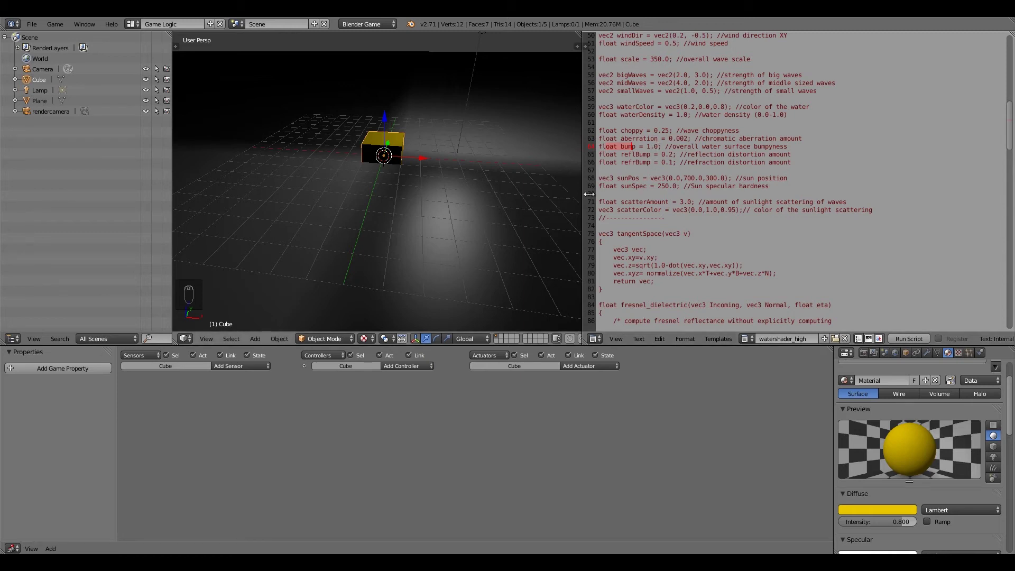
Step: Set bump to 5.0 and preview the water
key(Left)
key(BackSpace)
text(5)
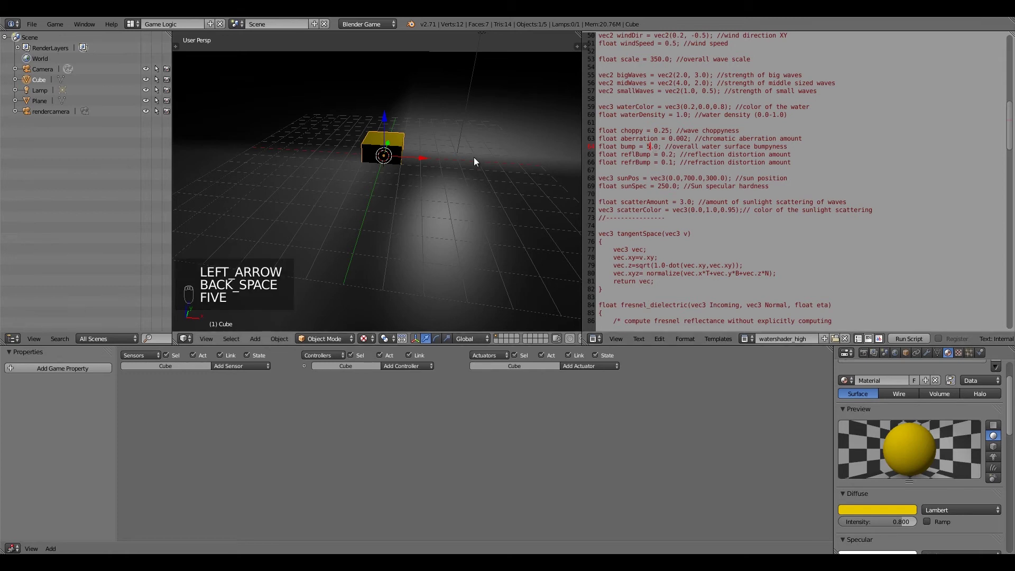
text(p)
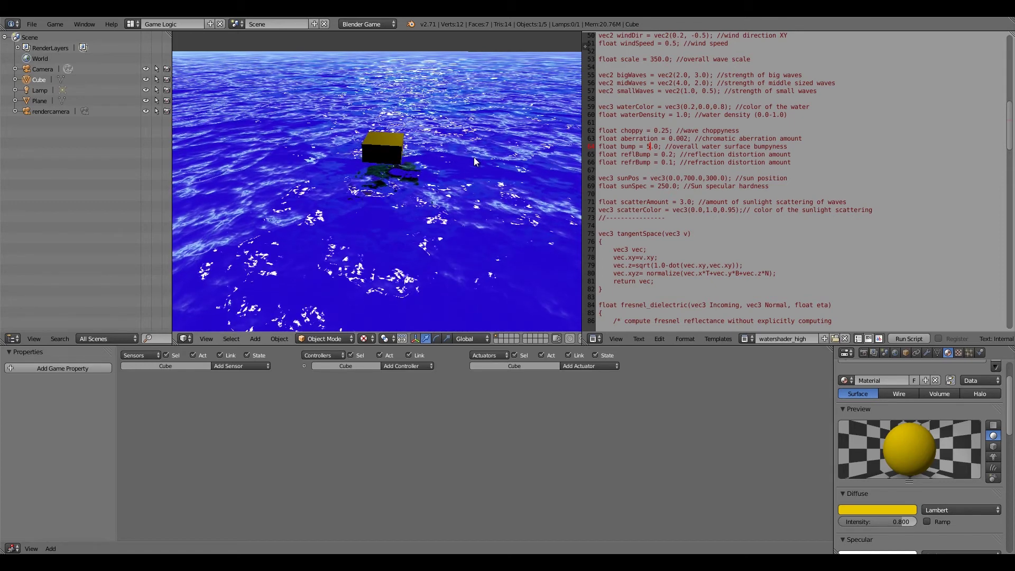
key(Escape)
Step: Preview the water with bump at 1.0, then at 0.1
click(651, 144)
key(BackSpace)
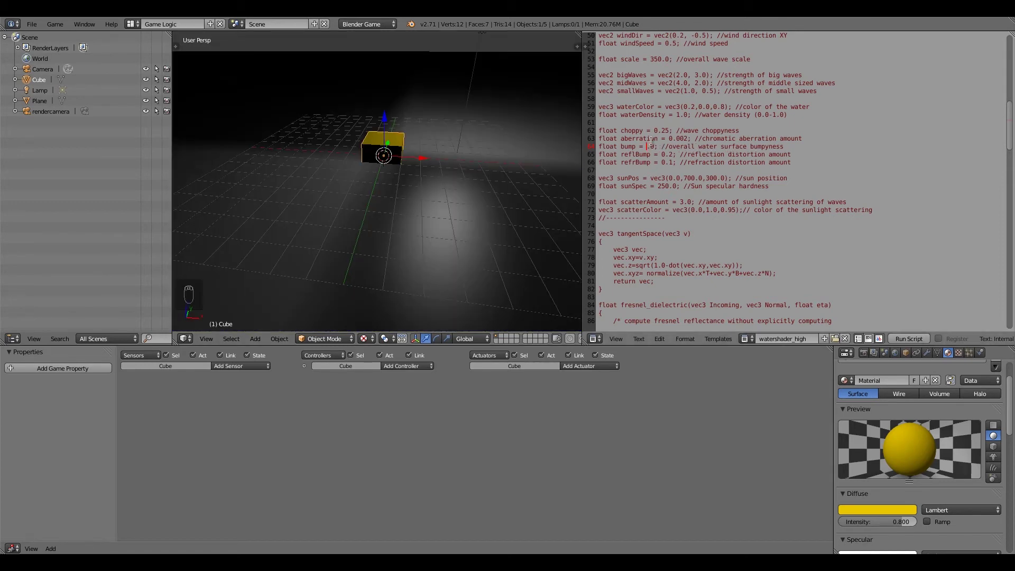
text(1)
text(p)
key(Escape)
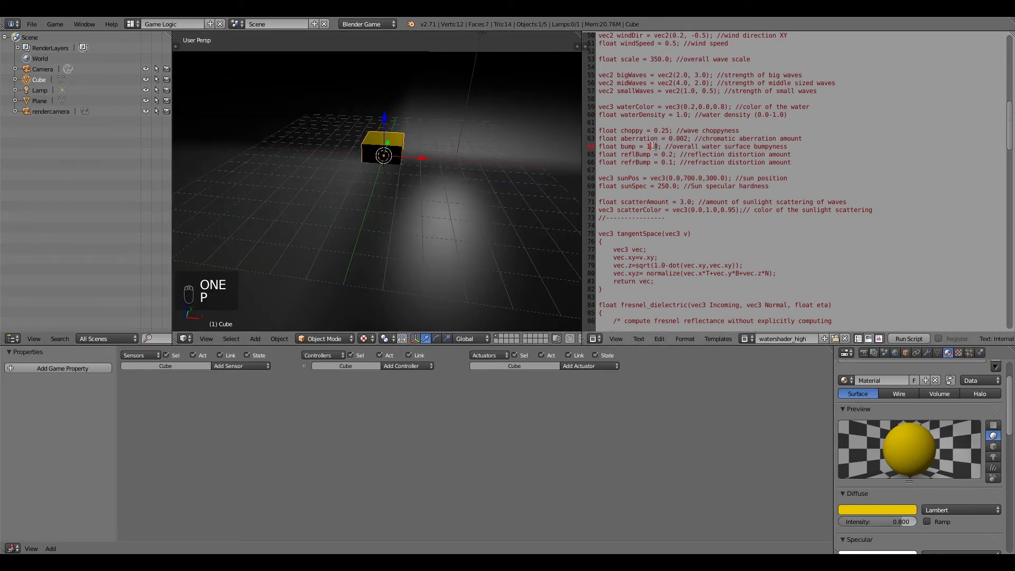
key(BackSpace)
scroll(654, 146, up, 1)
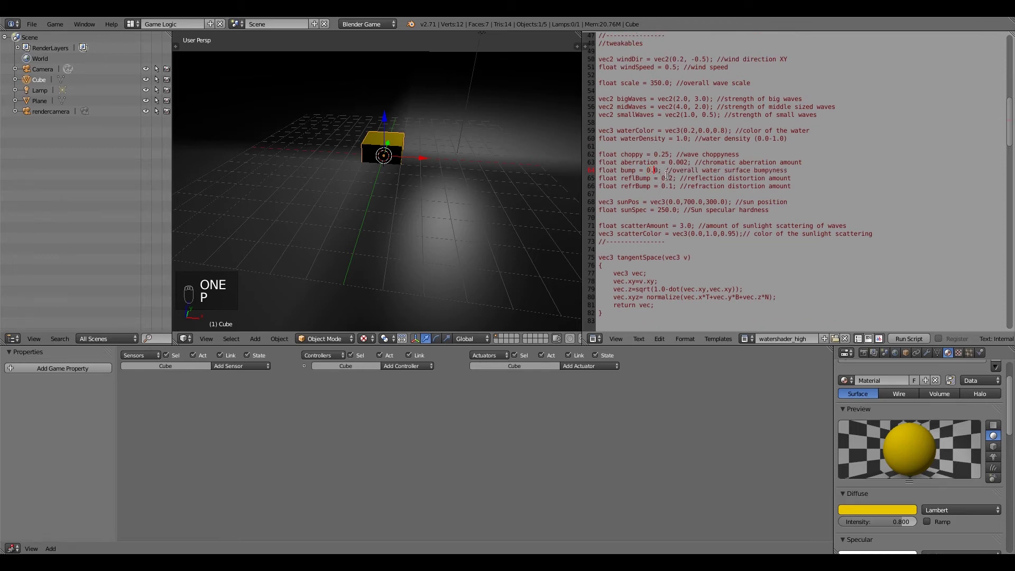
key(Delete)
text(1)
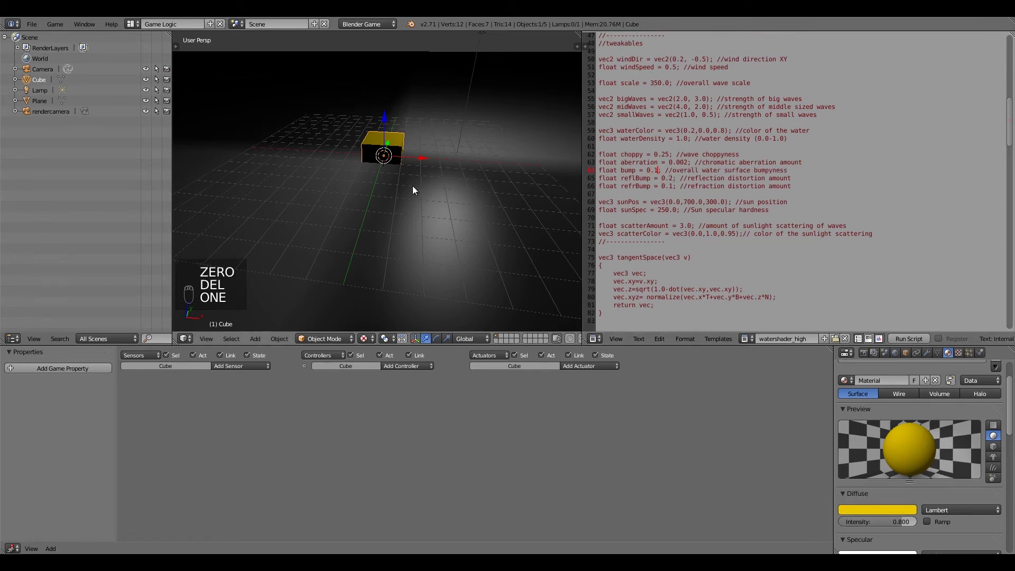
text(p)
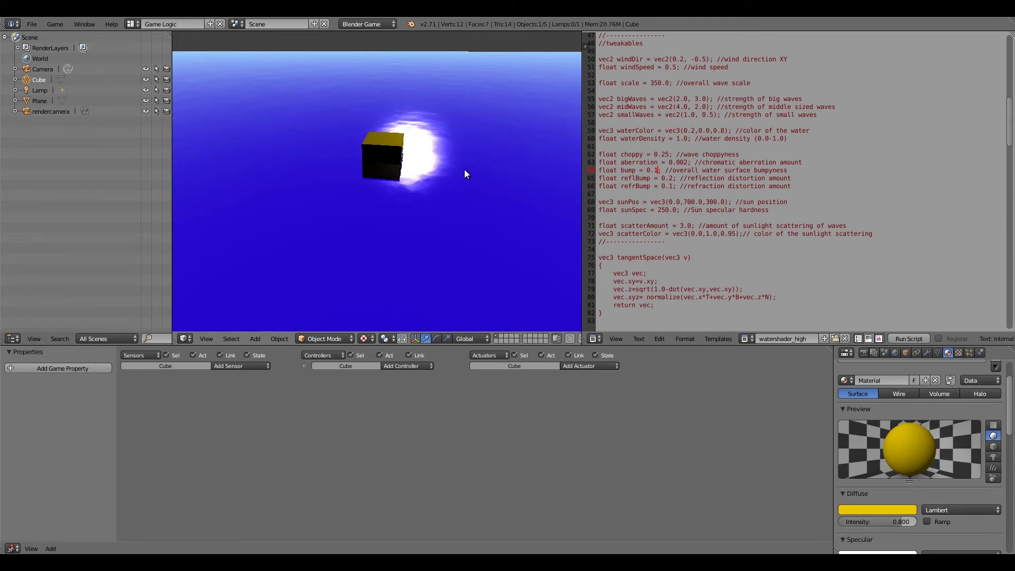
key(Escape)
Step: Set the bump value back to 1.0
scroll(695, 213, up, 2)
key(Left)
key(BackSpace)
key(BackSpace)
key(Right)
text(.)
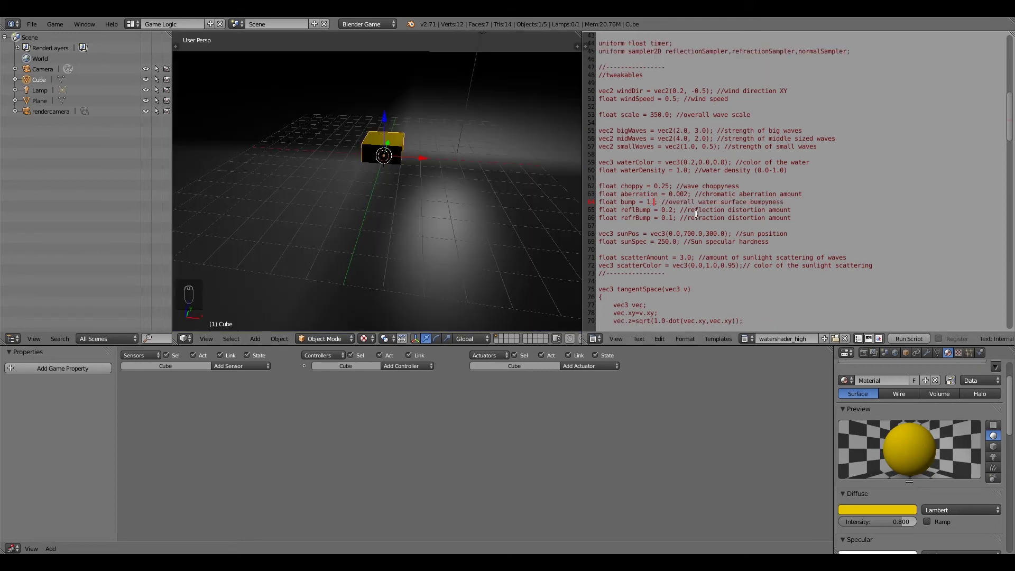
text(0)
scroll(642, 247, down, 2)
drag(640, 170, 598, 165)
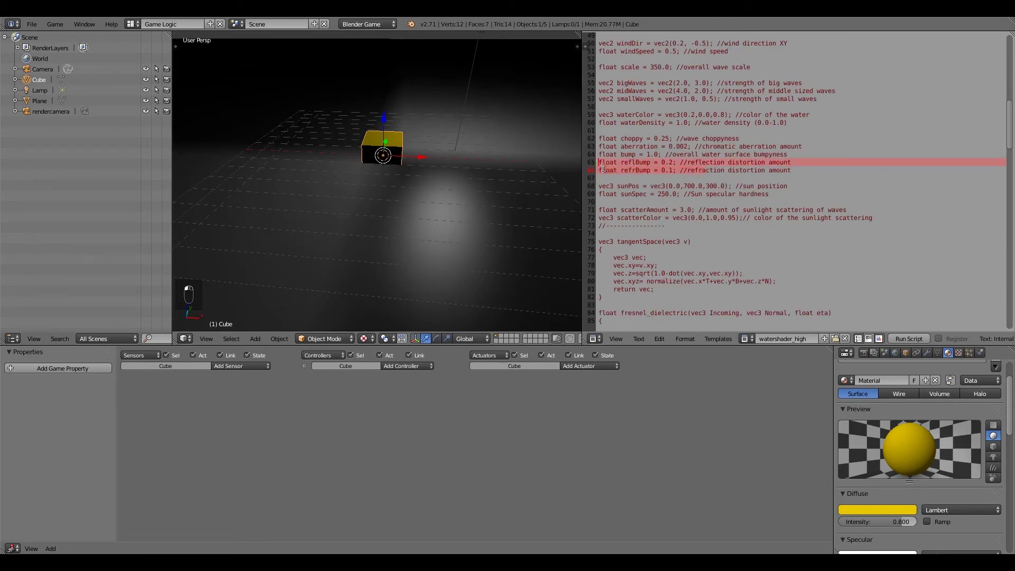
click(639, 172)
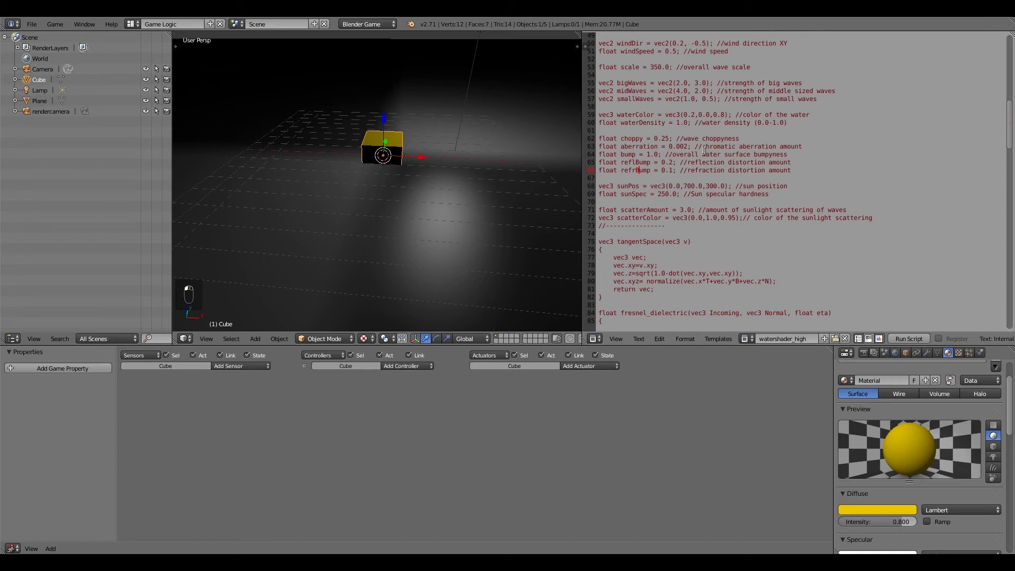
drag(618, 147, 723, 148)
middle_drag(520, 213, 474, 220)
scroll(648, 203, down, 1)
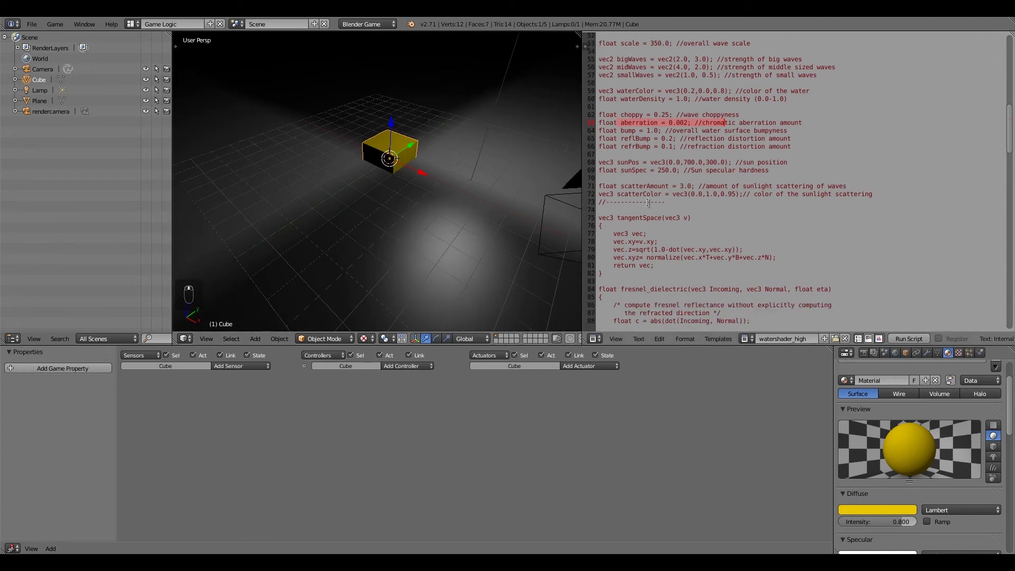
drag(627, 162, 731, 163)
scroll(414, 199, down, 6)
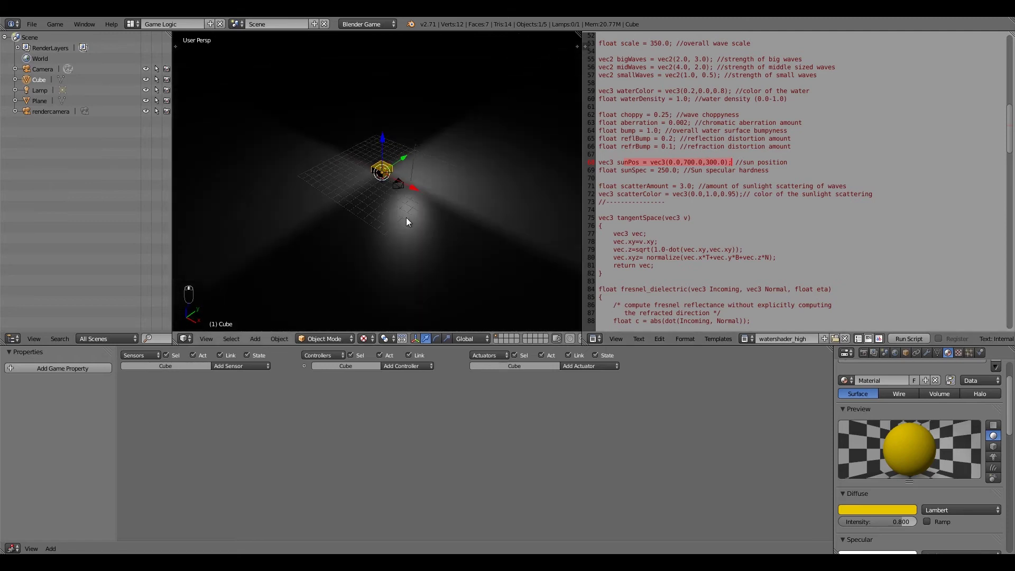
scroll(404, 182, up, 7)
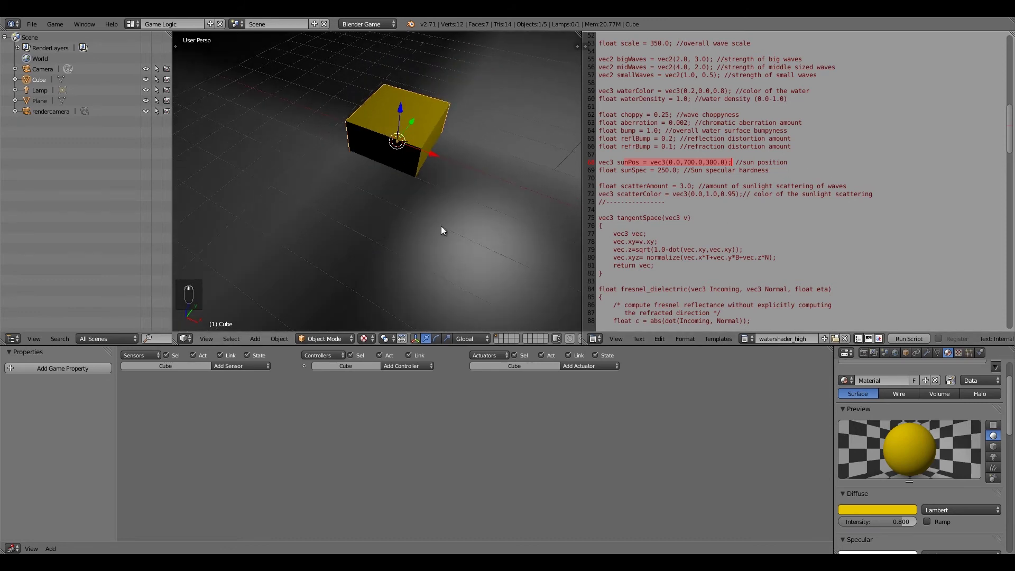
key(p)
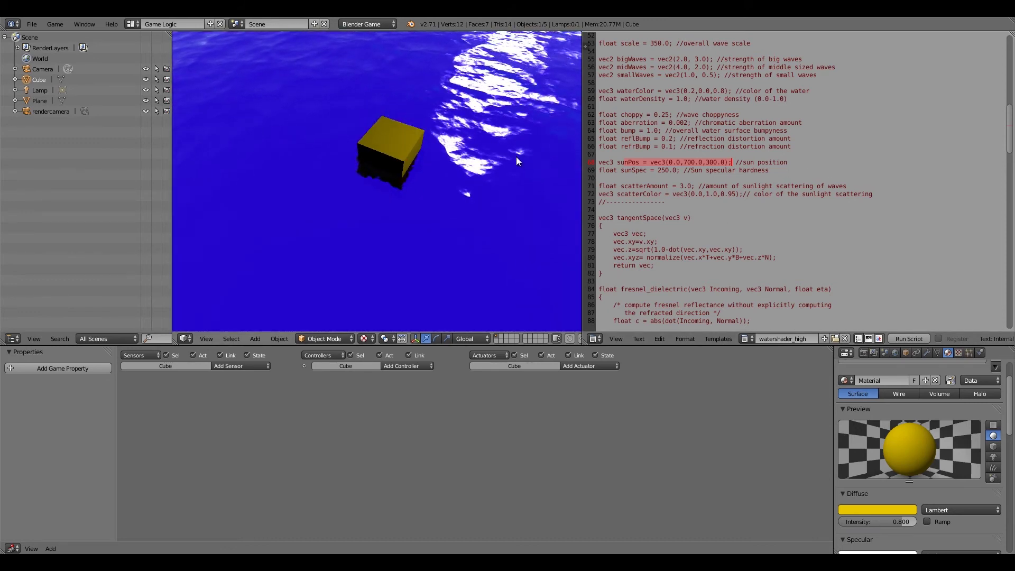
key(Escape)
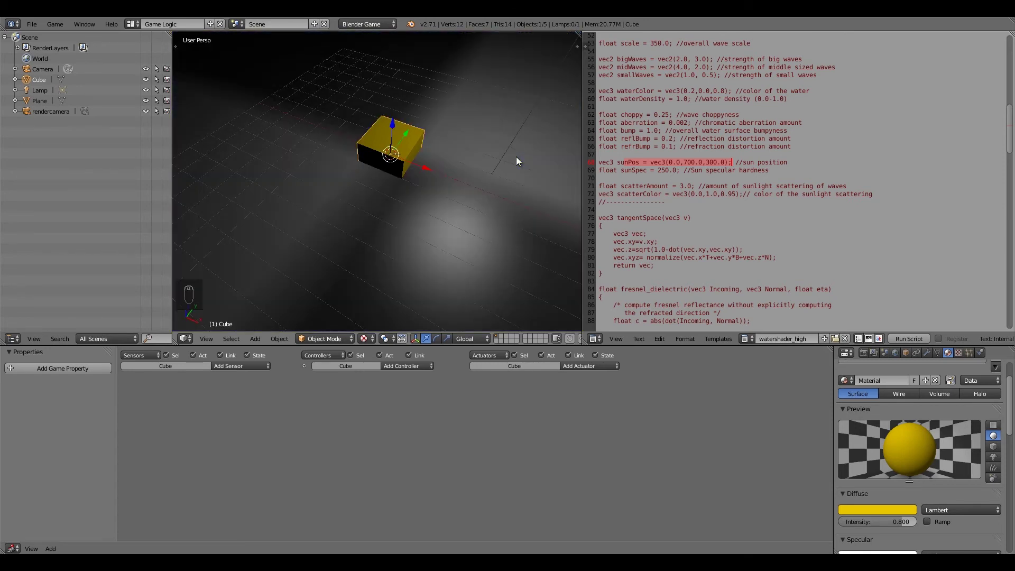
middle_drag(507, 151, 526, 121)
key(p)
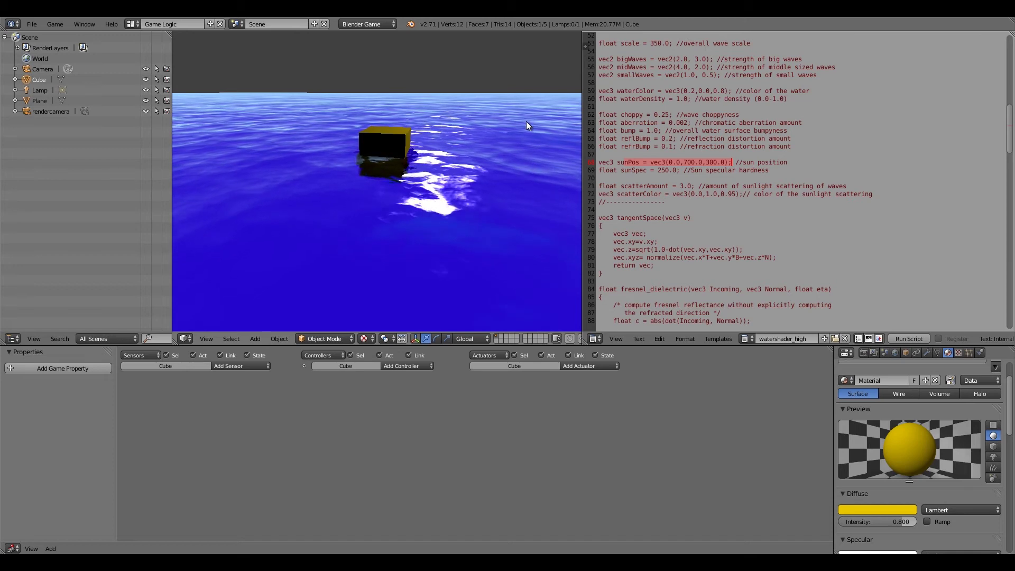
key(Escape)
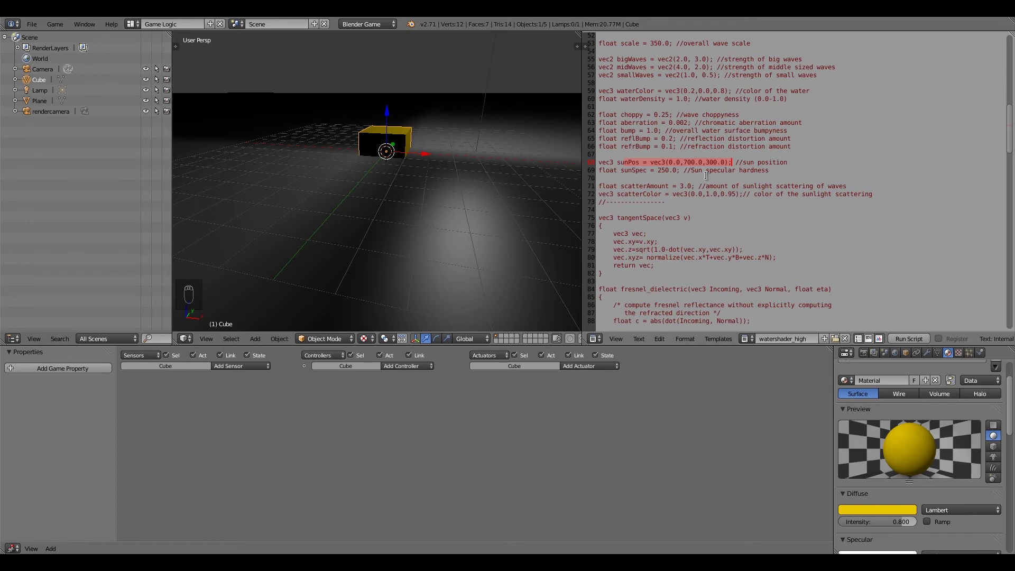
click(672, 163)
Step: Change sunSpec on line 69 from 250 to 80 and preview the water
drag(707, 162, 721, 162)
drag(625, 171, 764, 171)
key(BackSpace)
key(BackSpace)
key(BackSpace)
text(80)
middle_drag(423, 201, 435, 201)
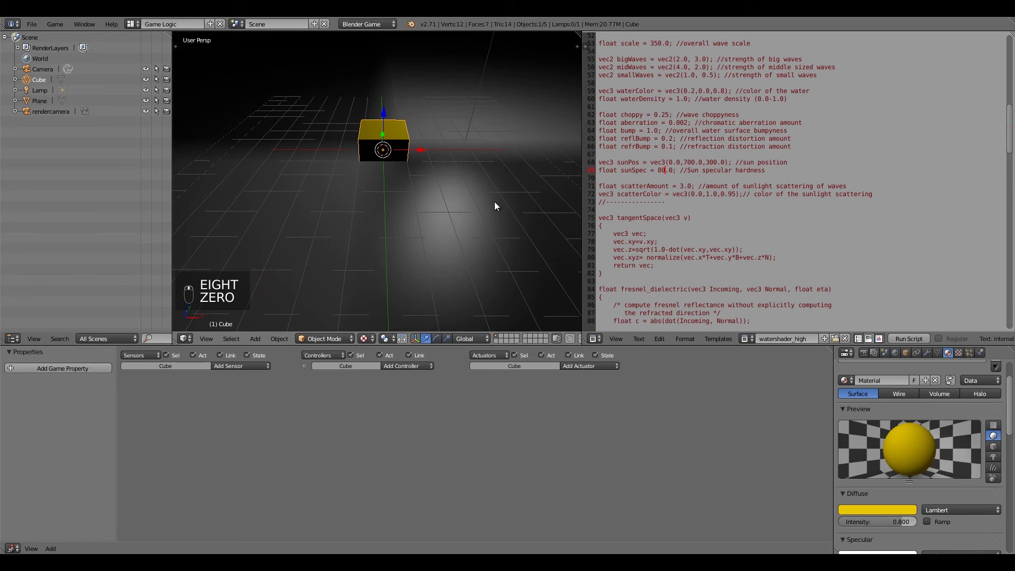
key(p)
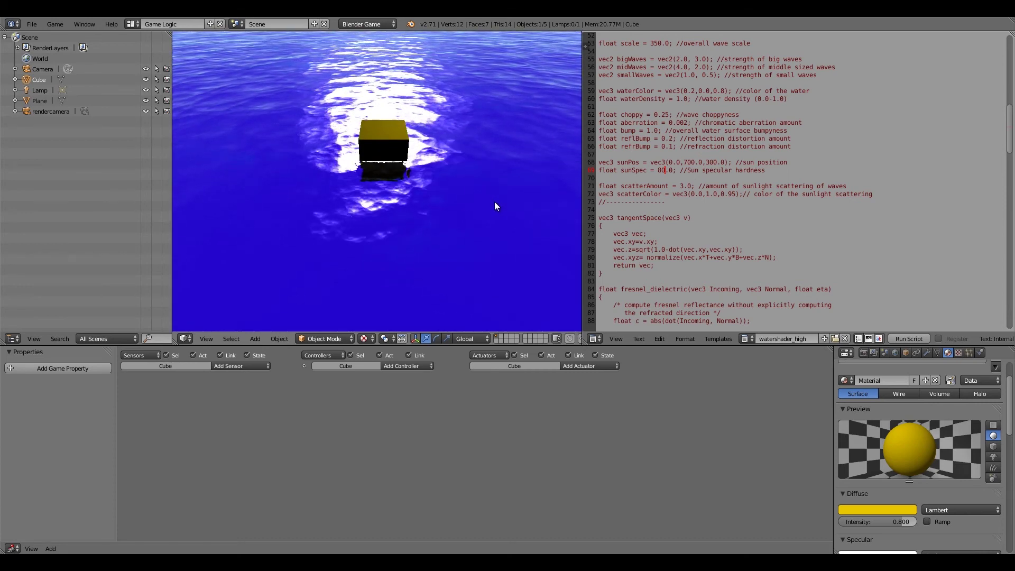
key(Escape)
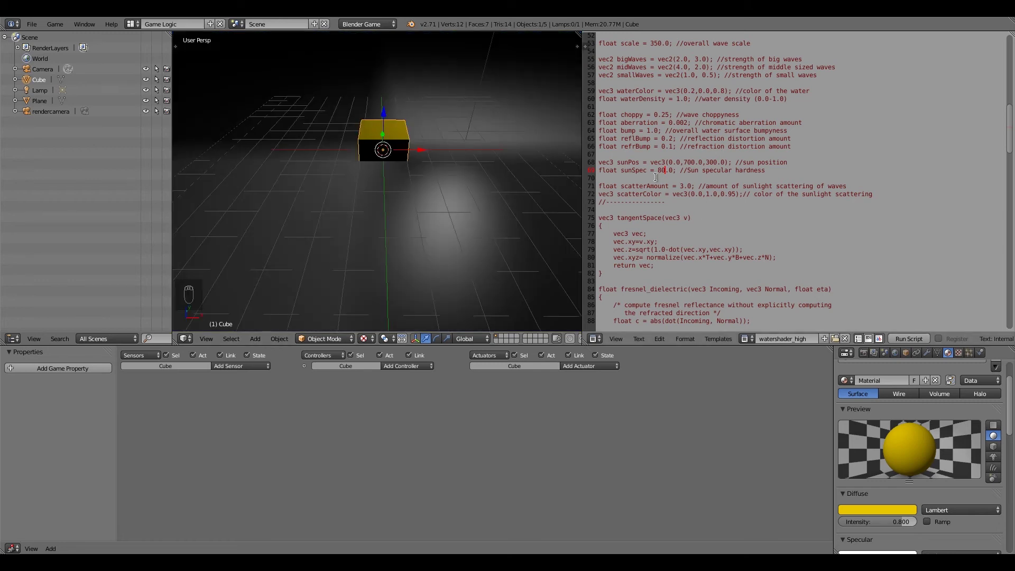
Step: Restore sunSpec to 250.0, preview again, and select the scatterColor values
key(BackSpace)
key(BackSpace)
text(250)
text(p)
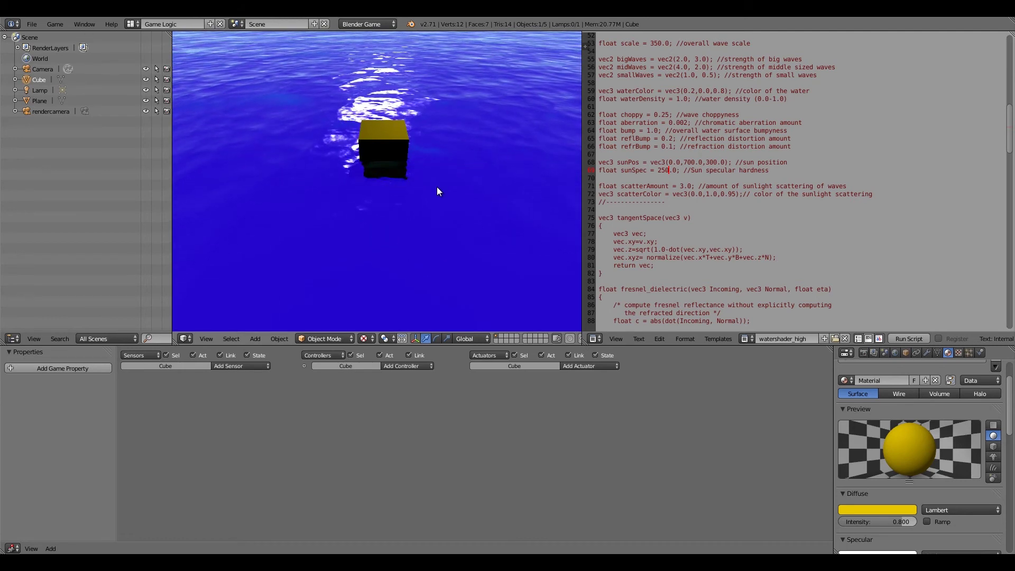
key(Escape)
drag(620, 186, 668, 186)
click(632, 196)
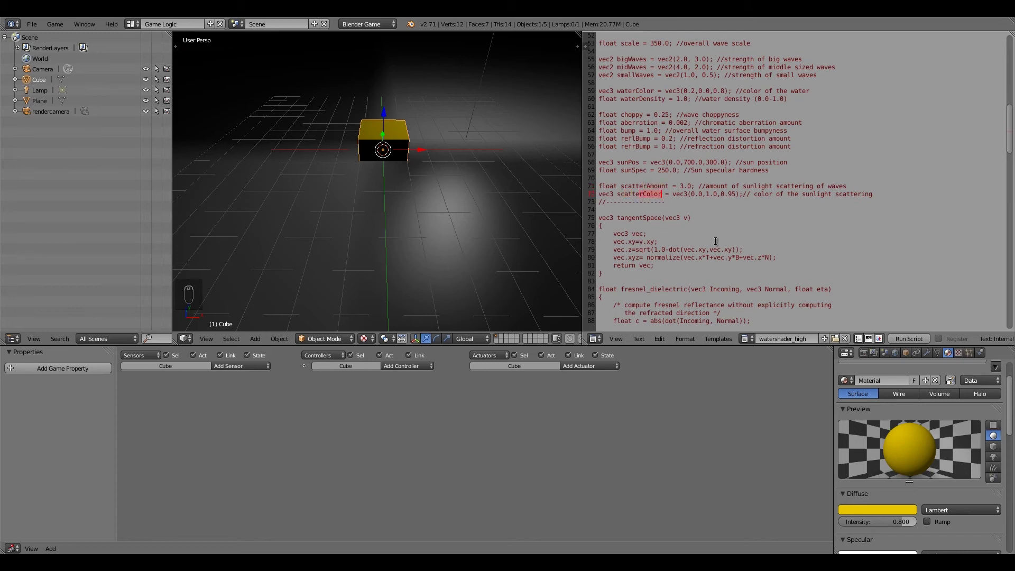
drag(722, 198, 734, 196)
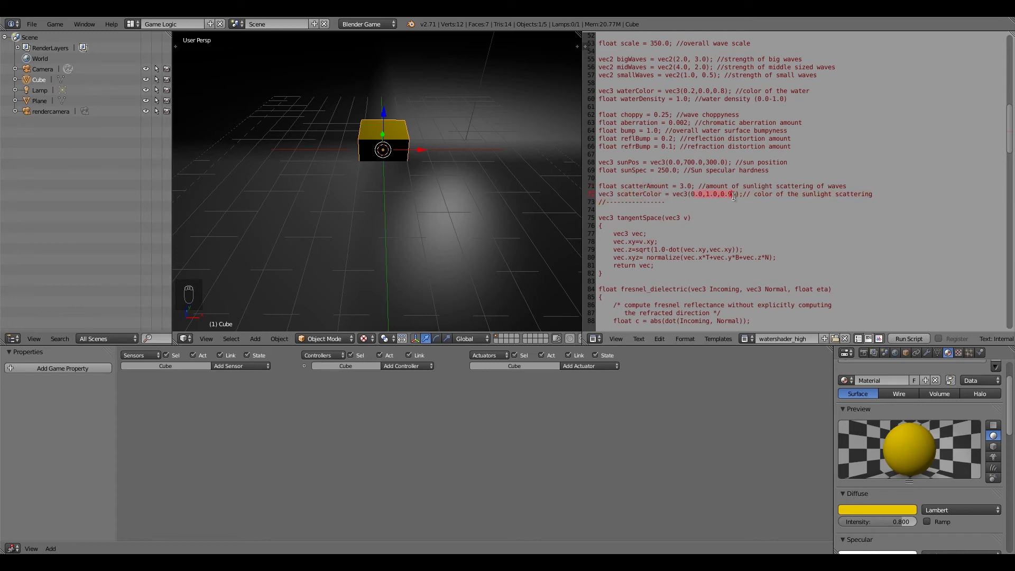